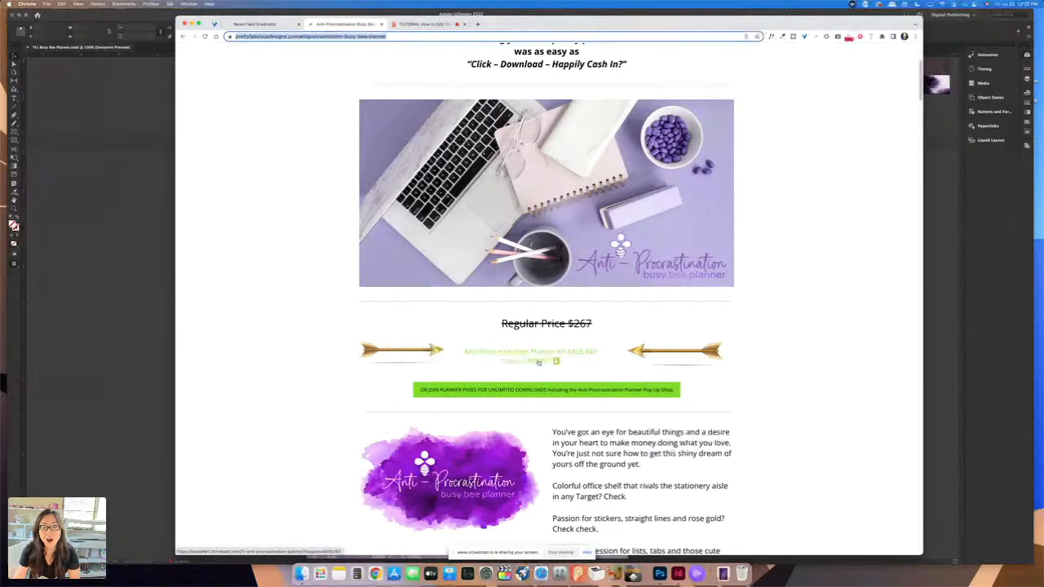
Step: Review the planner kit's sales page from the pricing offer through the introduction of the Anti-Procrastination Planner Pop Up Shop
scroll(538, 361, down, 3)
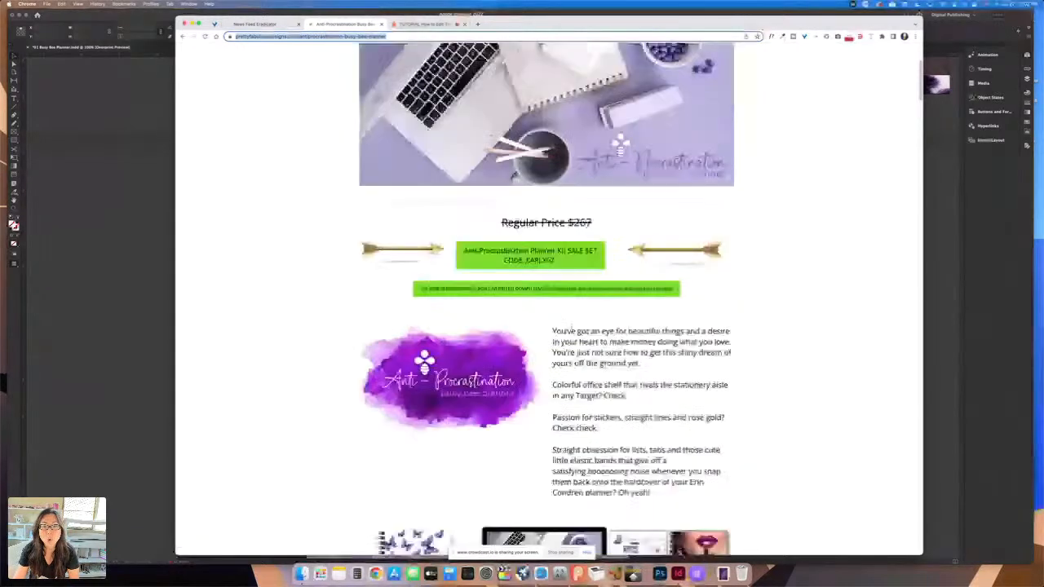
scroll(572, 326, down, 3)
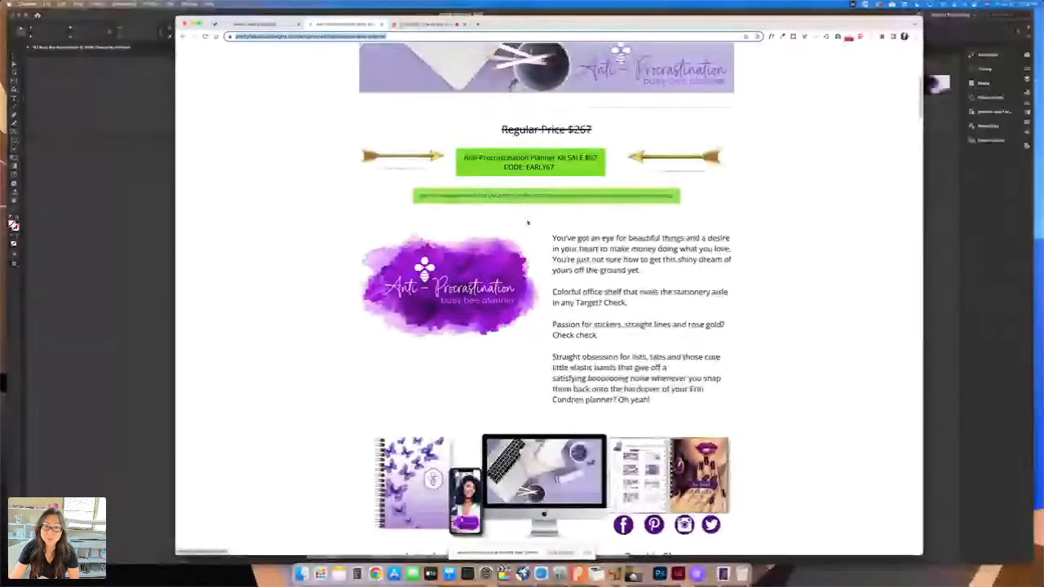
scroll(536, 233, down, 1)
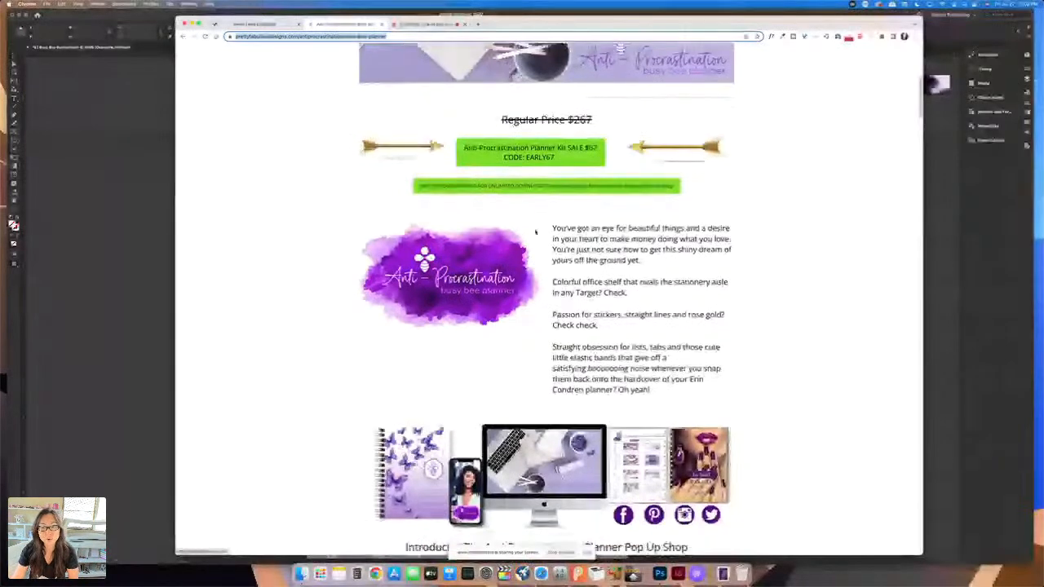
scroll(535, 232, down, 3)
scroll(535, 226, down, 5)
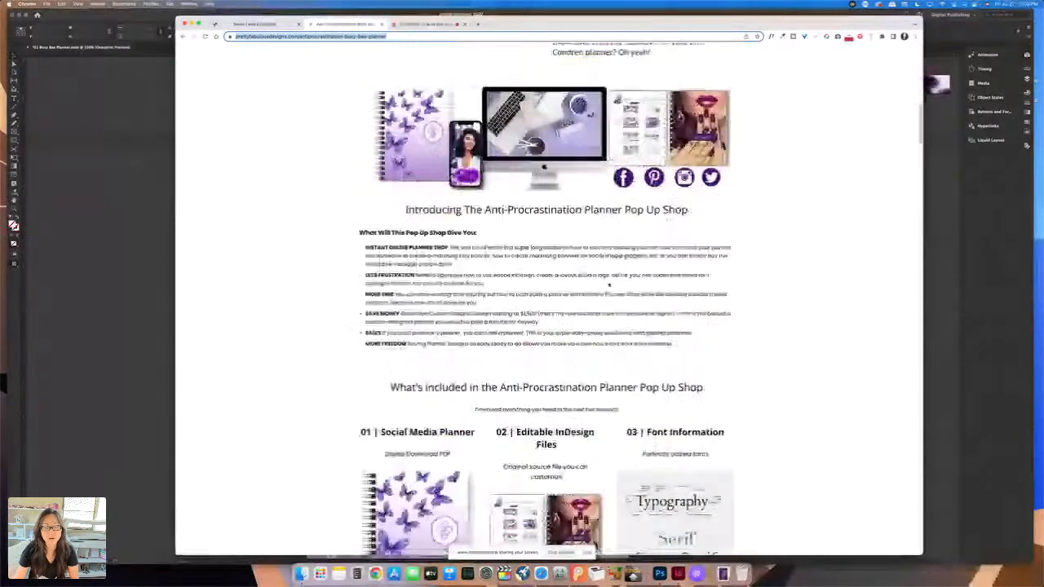
scroll(535, 225, down, 3)
scroll(485, 231, down, 5)
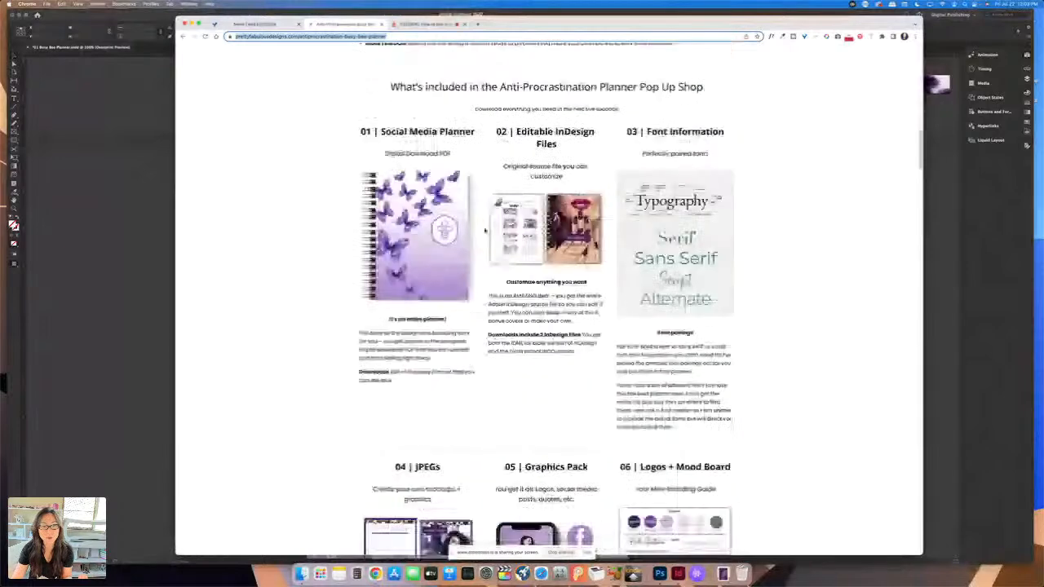
Step: Examine the six included items, from the social media planner and editable InDesign files to the logos and mood board
scroll(484, 231, down, 1)
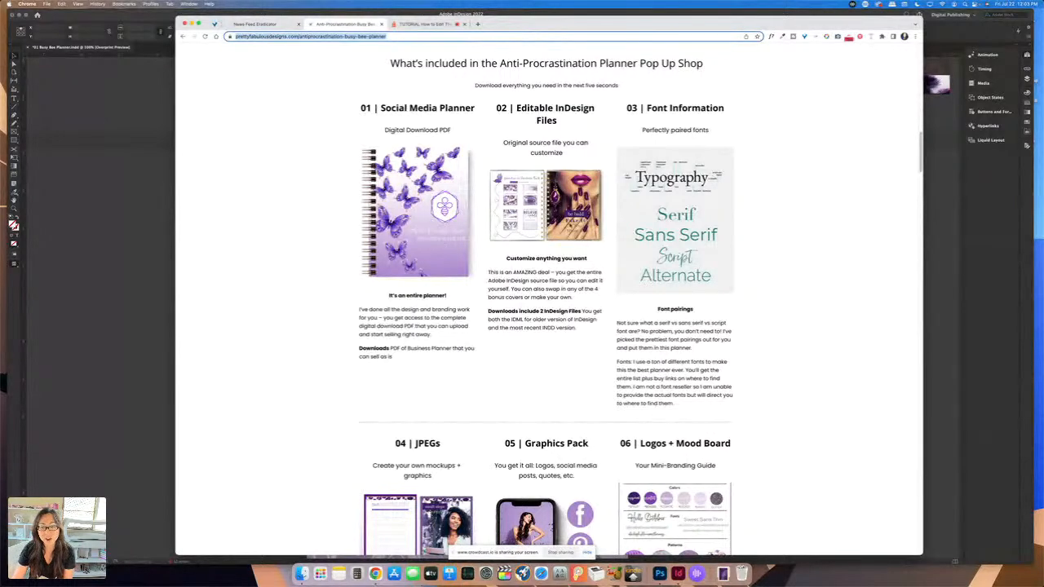
scroll(698, 210, down, 3)
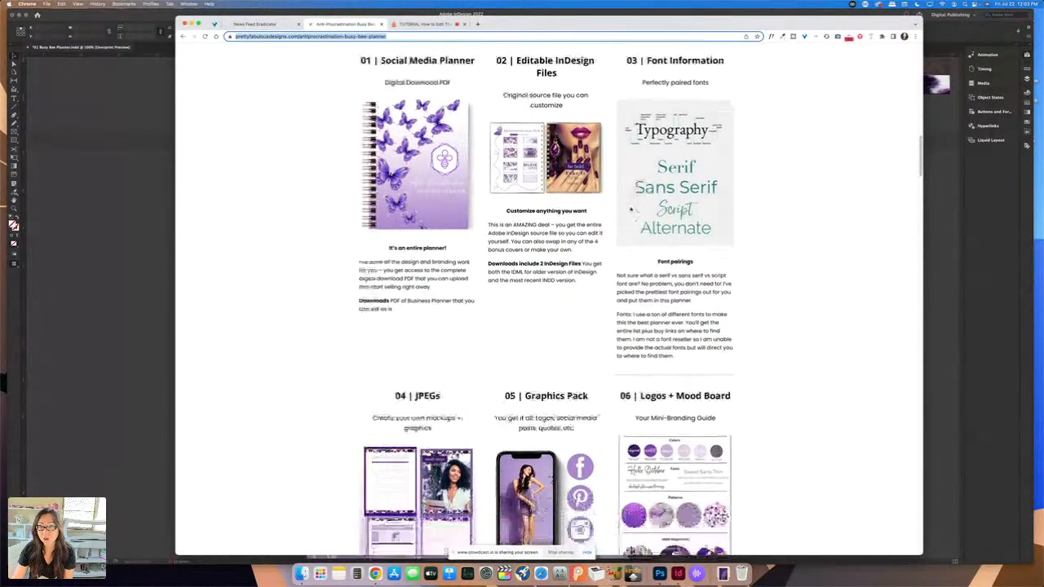
scroll(699, 210, down, 5)
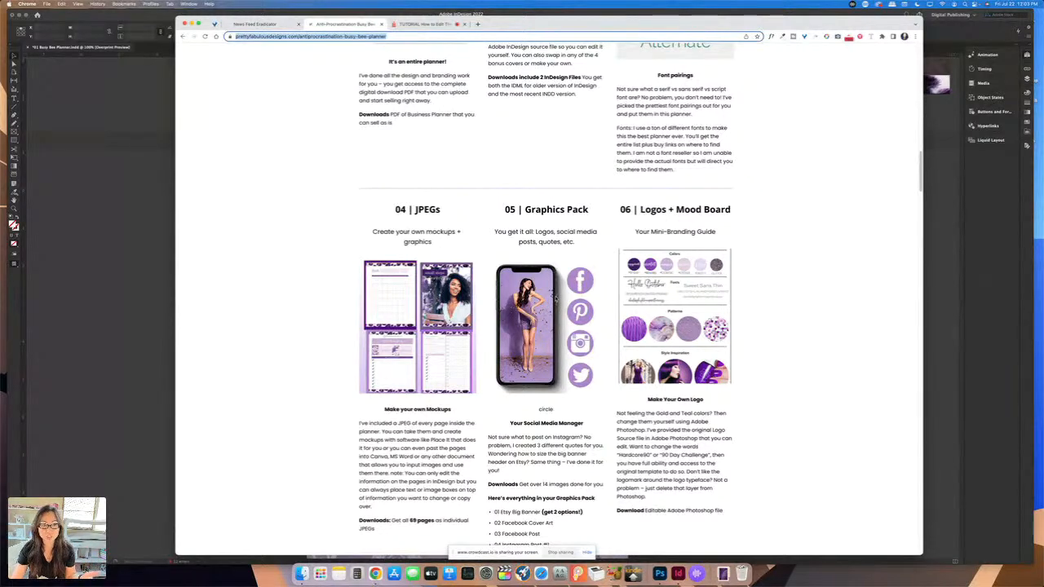
scroll(545, 326, down, 1)
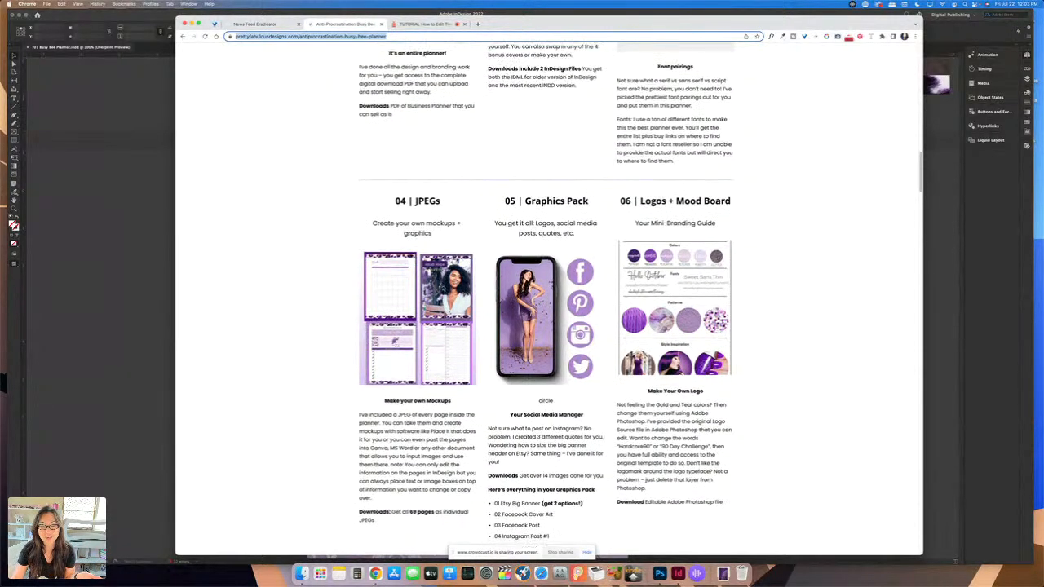
scroll(545, 327, down, 1)
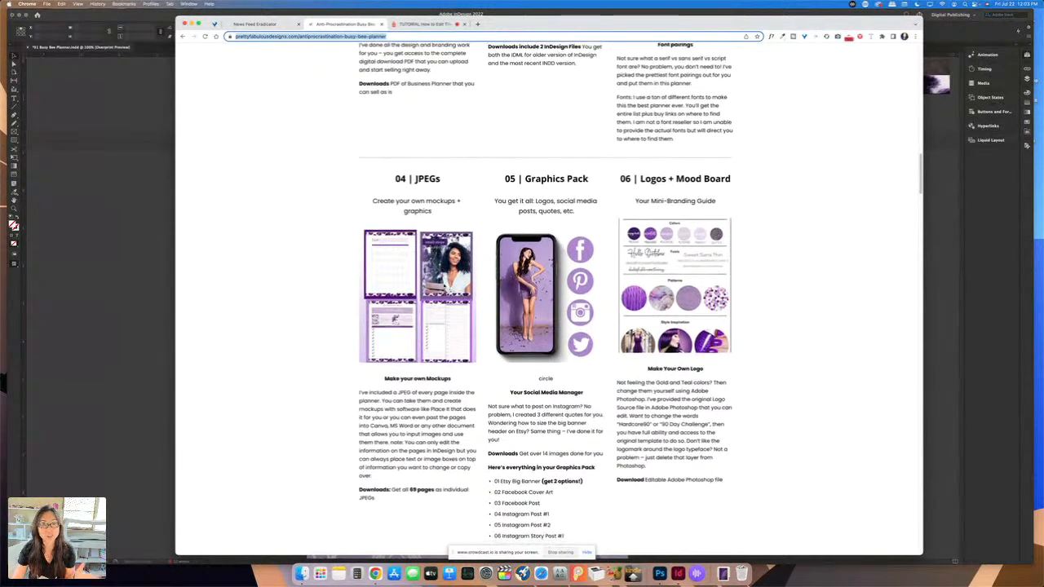
scroll(445, 291, down, 2)
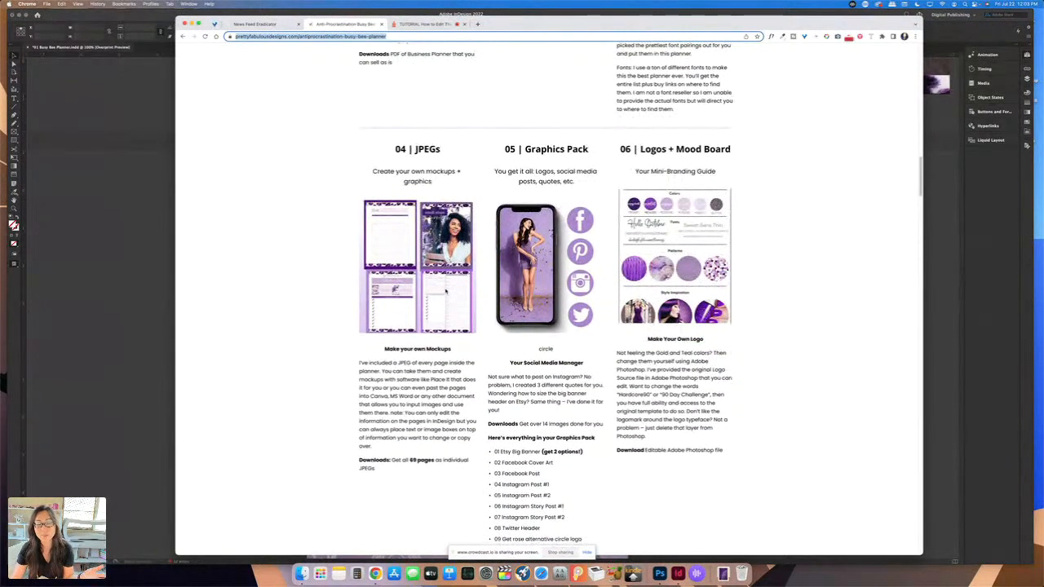
scroll(450, 291, down, 1)
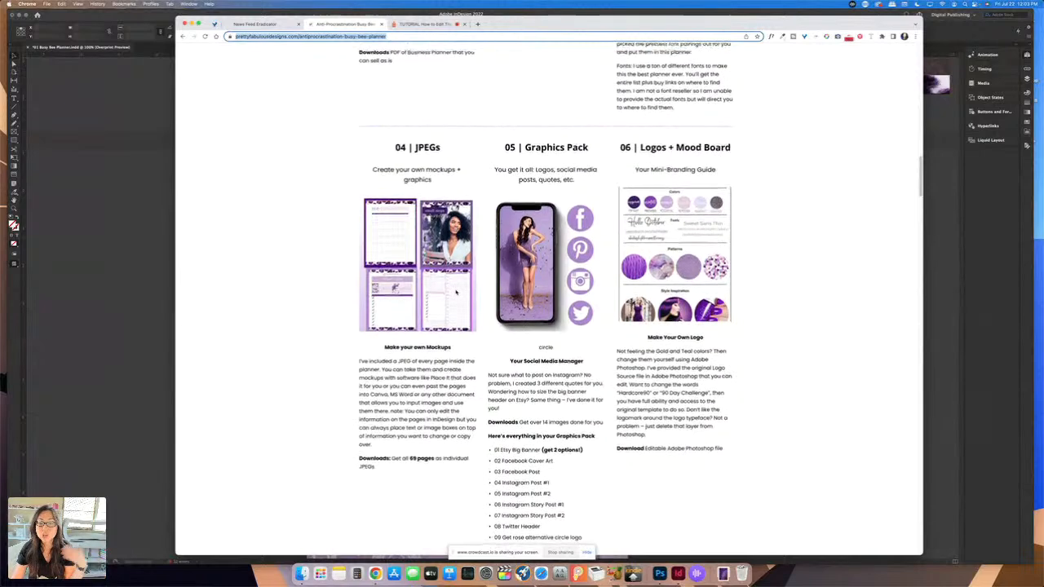
scroll(546, 306, down, 2)
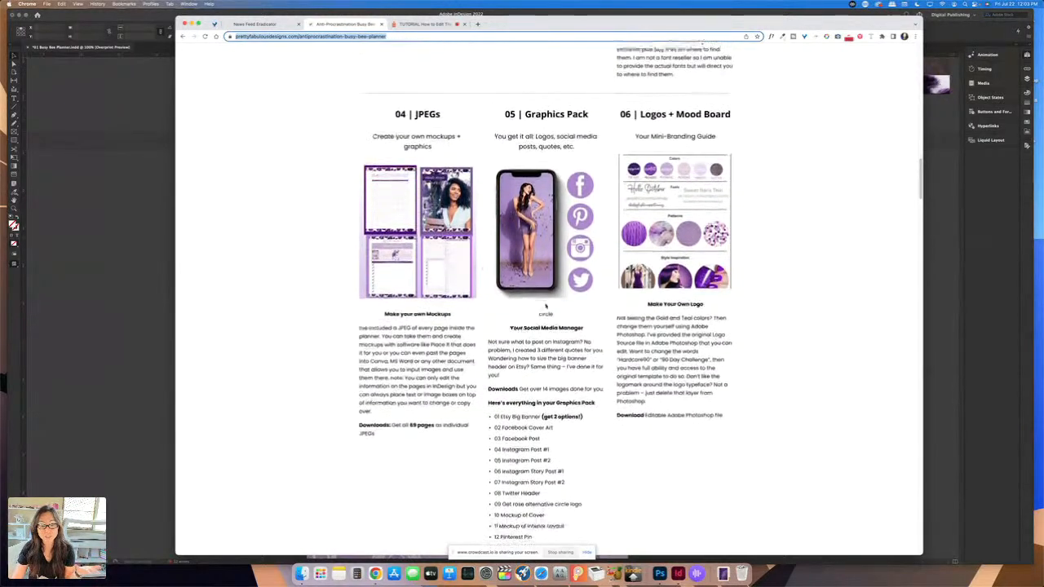
scroll(545, 305, down, 3)
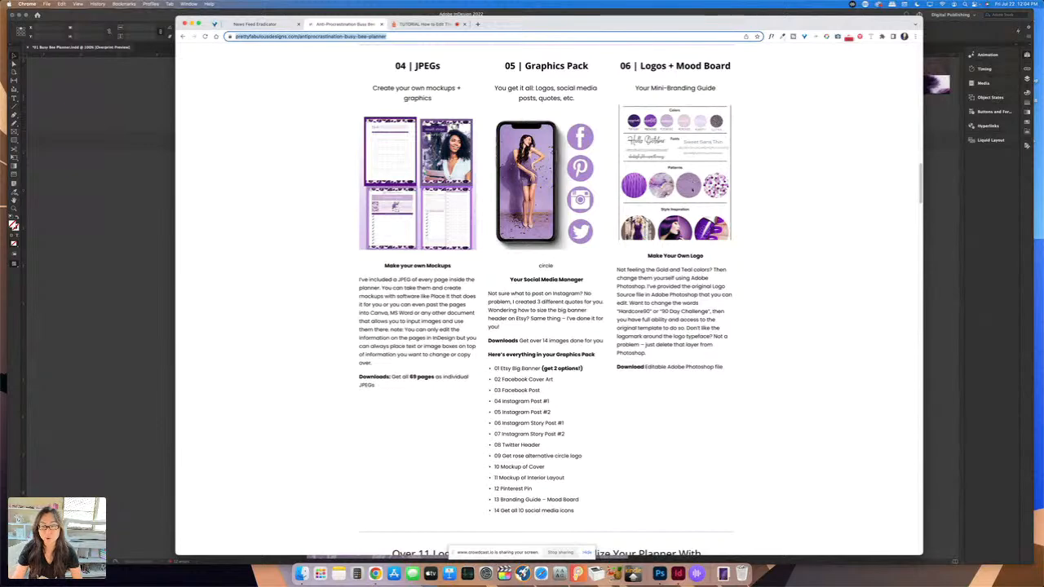
scroll(691, 166, down, 1)
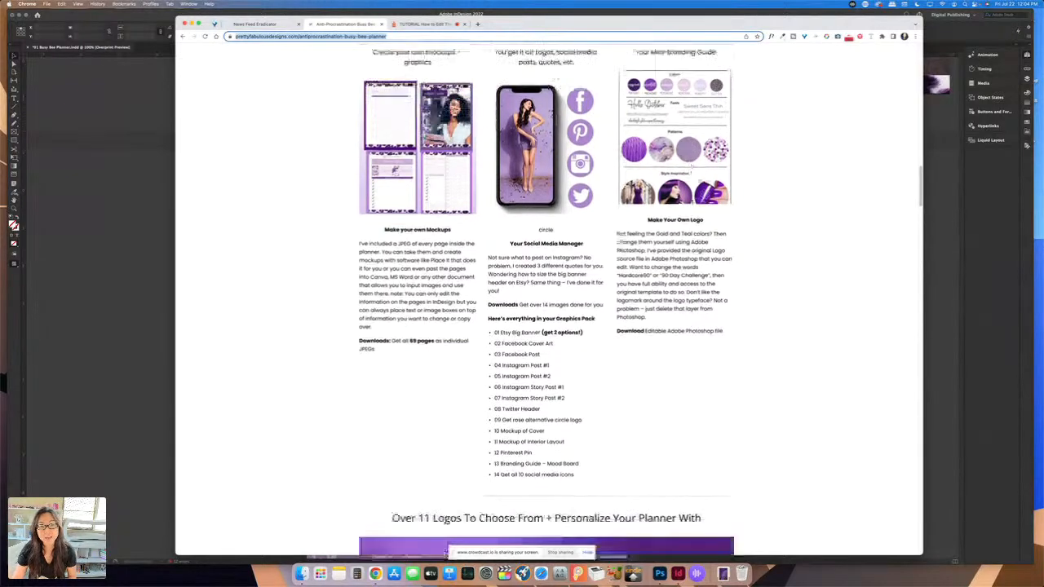
Step: Look over the logo options and the done-for-you social media graphics pack on the sales page
scroll(692, 167, down, 8)
scroll(689, 245, down, 1)
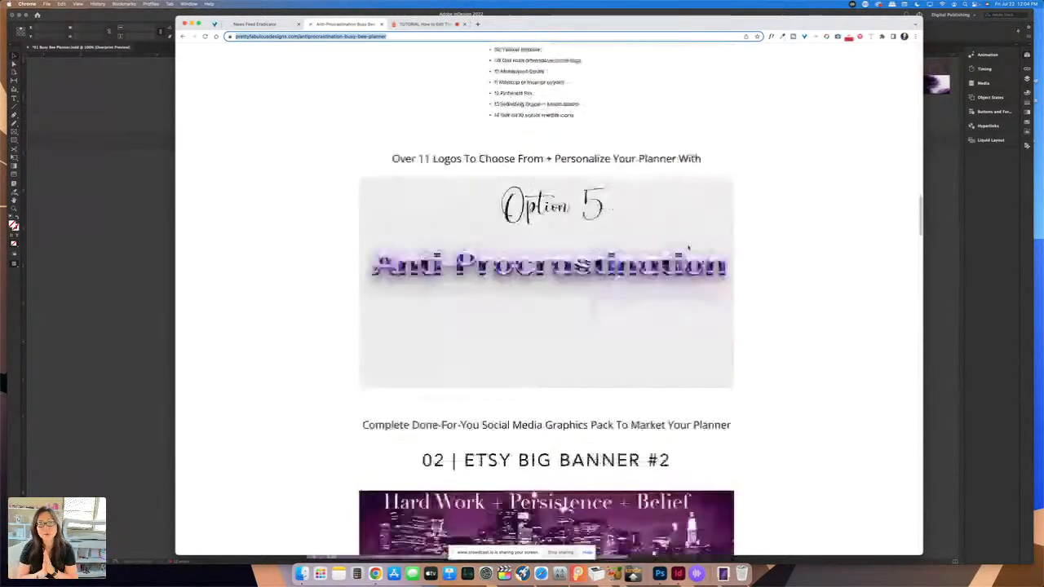
scroll(688, 248, down, 1)
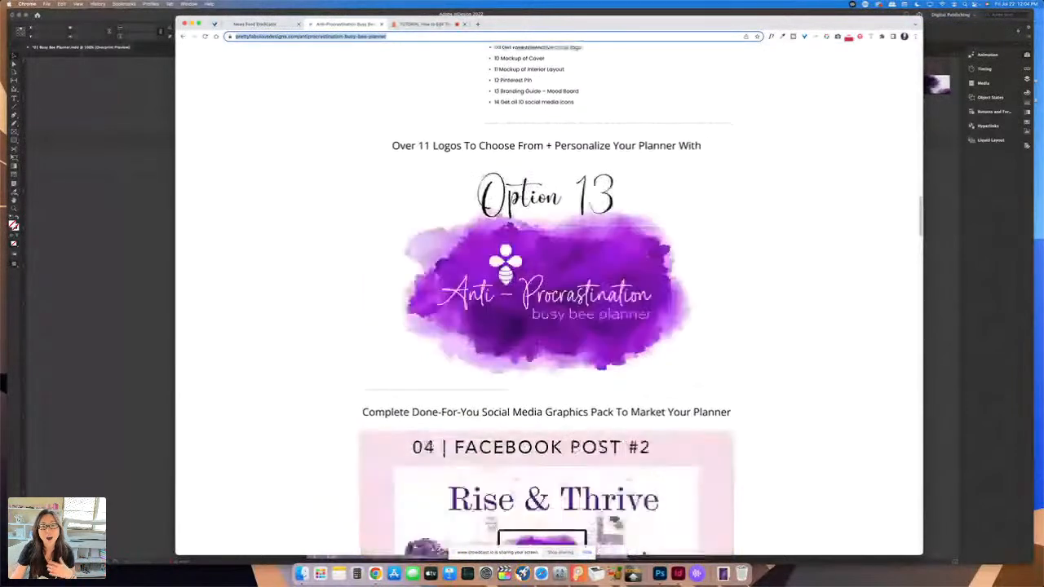
scroll(644, 255, down, 5)
scroll(647, 255, down, 3)
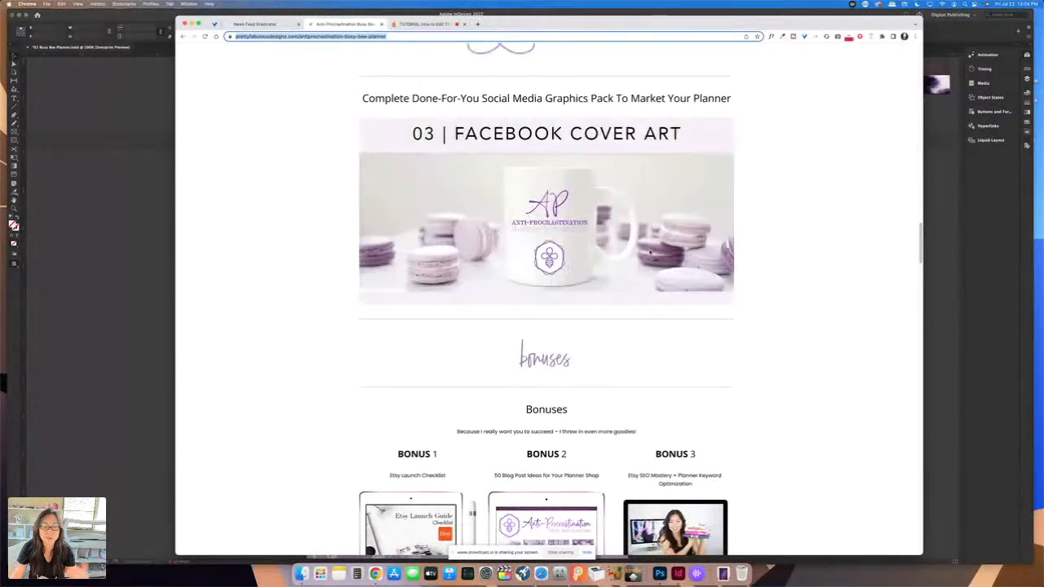
Step: Review bonuses 1 to 3, covering the Etsy launch checklist, blog post ideas and SEO webinar
scroll(650, 253, down, 5)
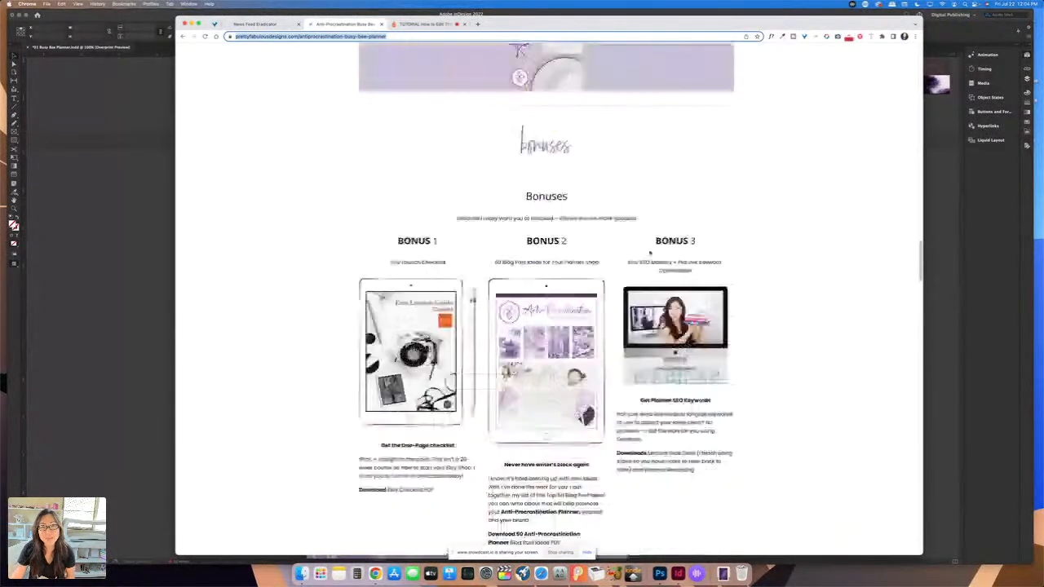
scroll(649, 253, down, 4)
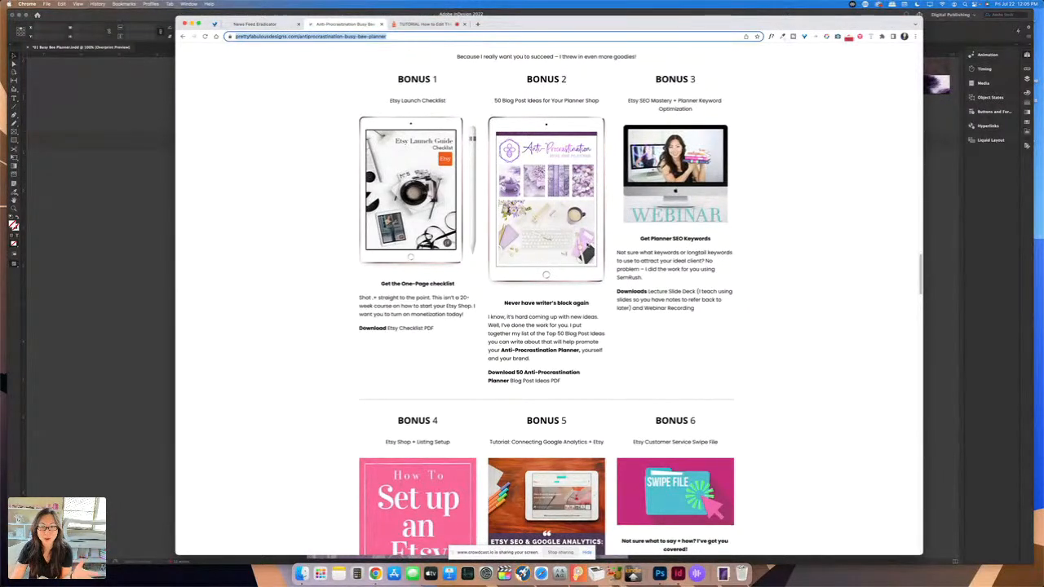
scroll(595, 271, down, 3)
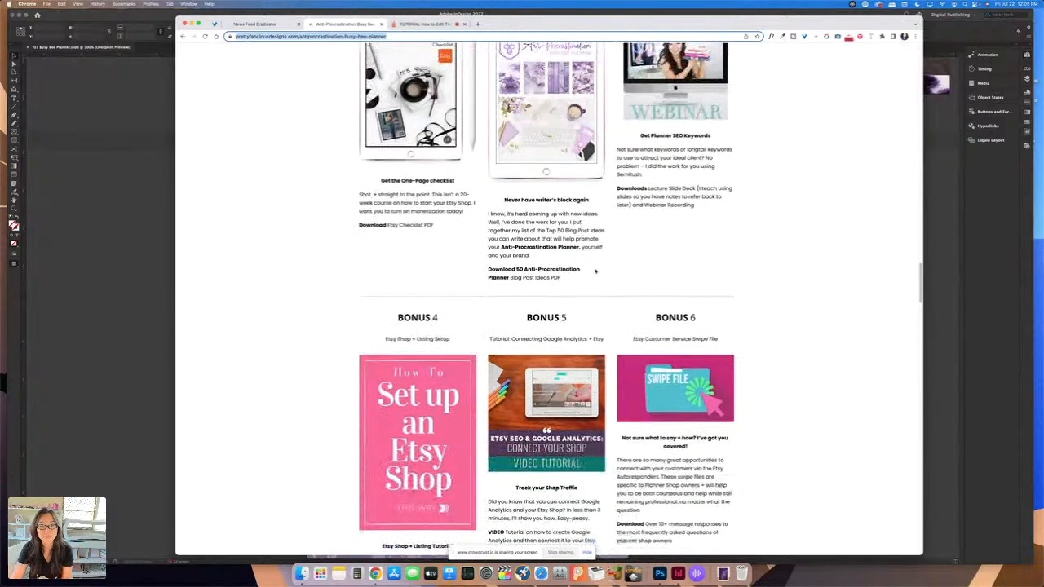
Step: Move the screen-sharing tutorial page out of the browser window, leaving the planner sales page in view
click(448, 25)
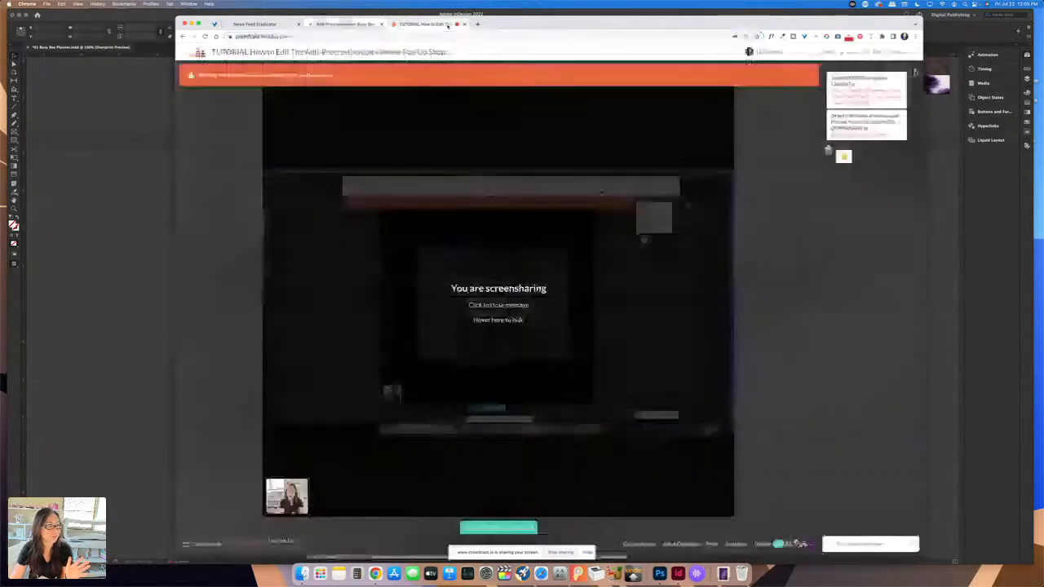
drag(447, 24, 0, 171)
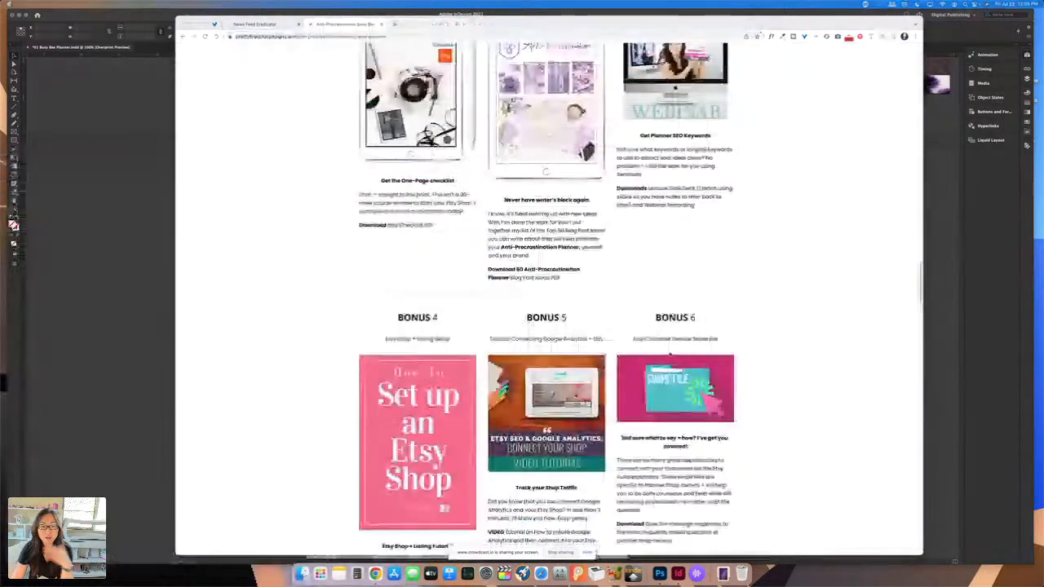
Step: Review bonuses 4 to 7, from the Etsy shop setup tutorial to the email subject line ideas
scroll(609, 300, down, 4)
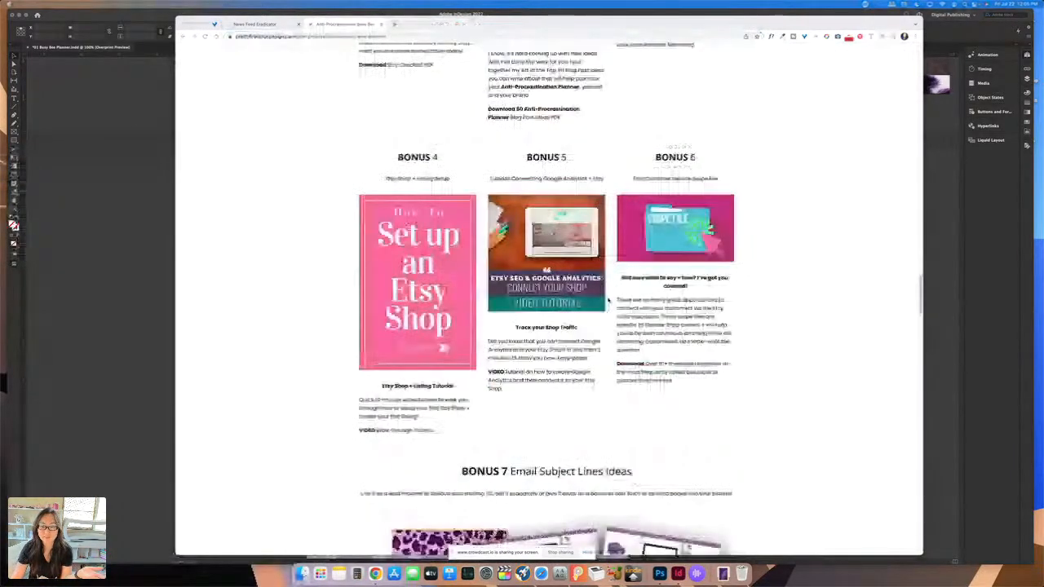
scroll(608, 300, down, 1)
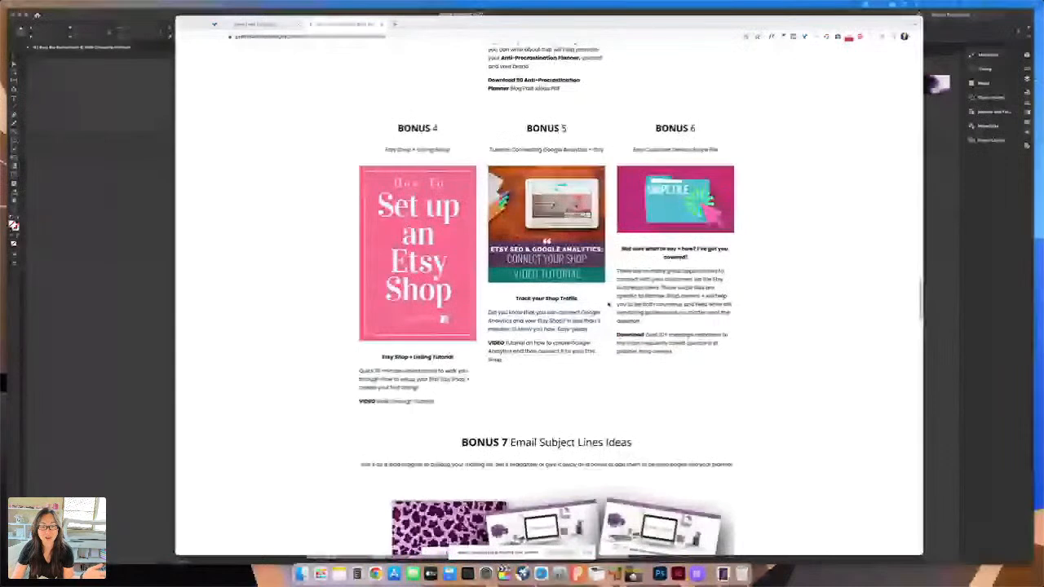
scroll(609, 305, down, 1)
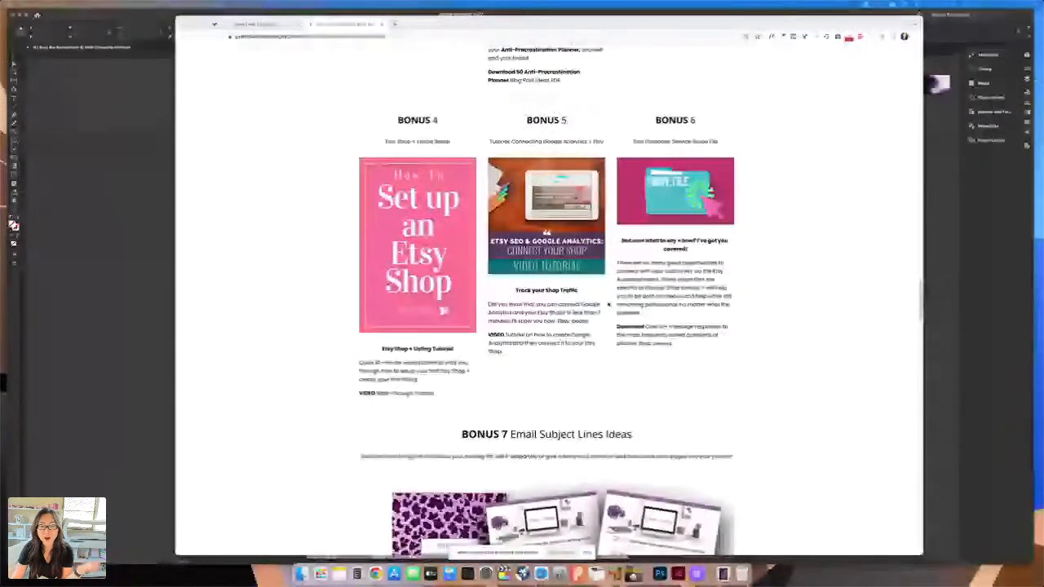
scroll(608, 304, down, 5)
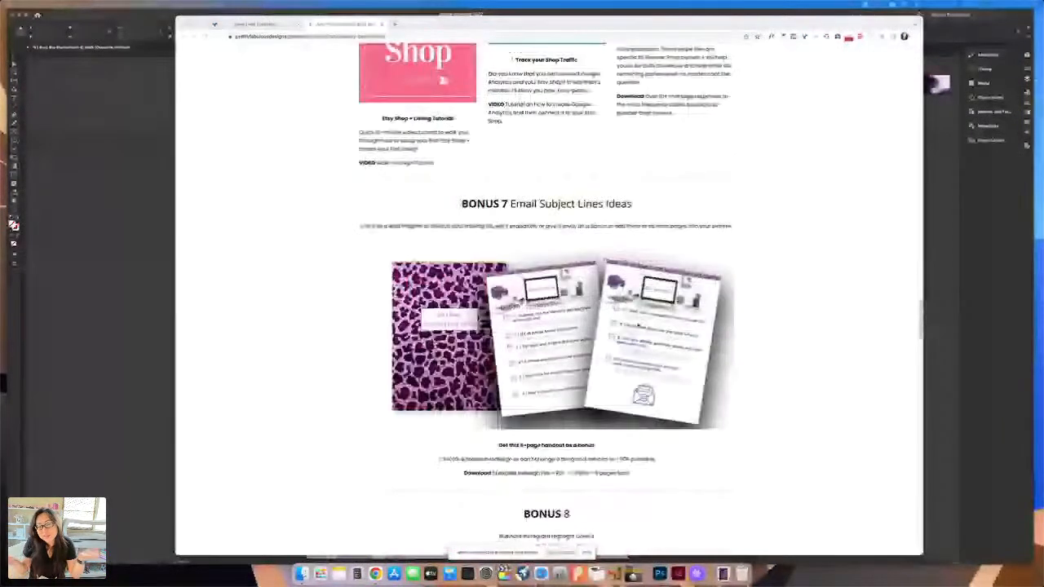
scroll(637, 324, down, 3)
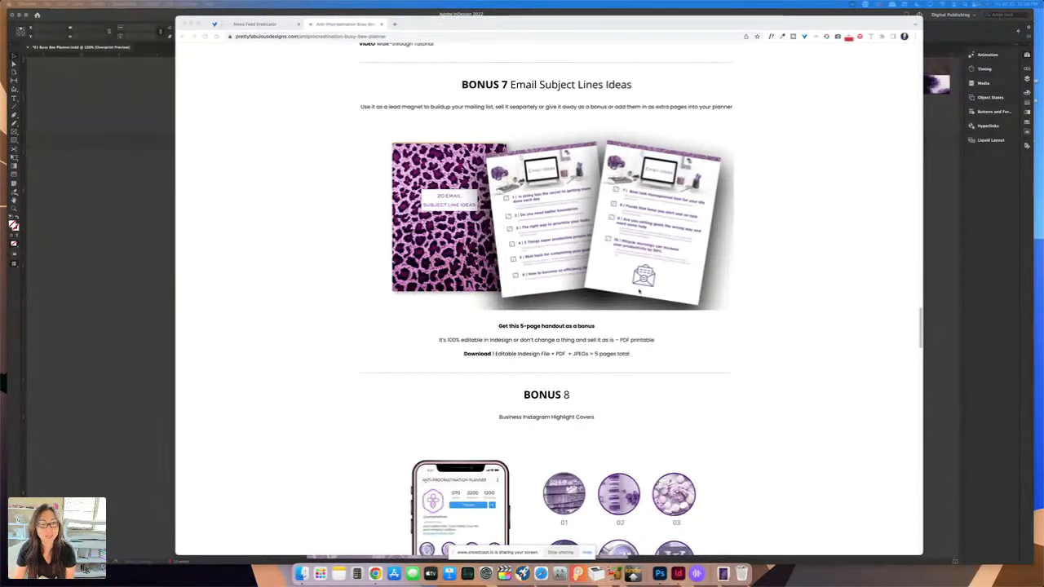
Step: Examine bonuses 8 and 9, the Instagram highlight covers and additional planner covers, through to the matching mockups and posts
scroll(640, 295, down, 5)
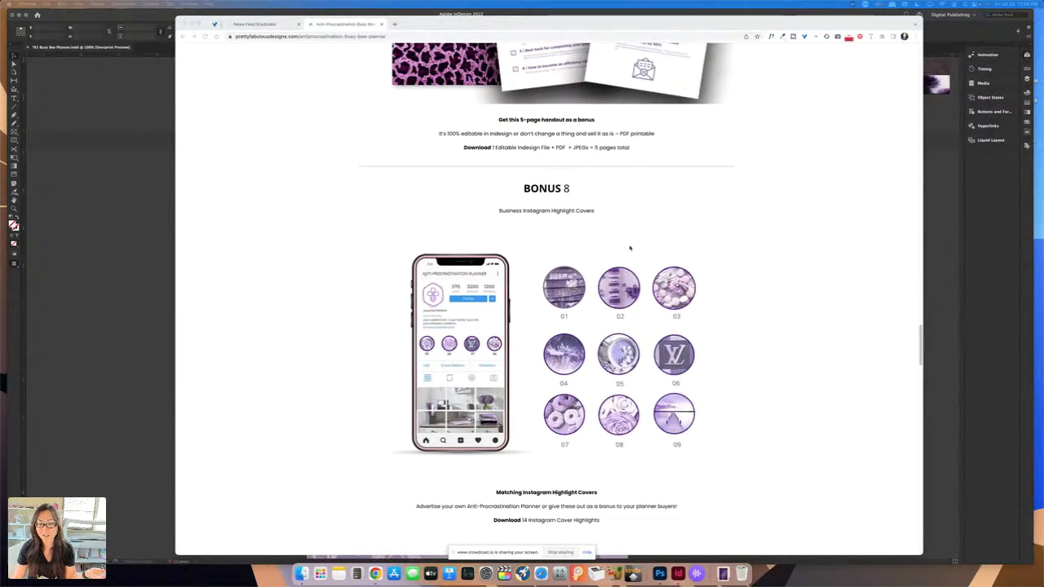
scroll(629, 248, down, 3)
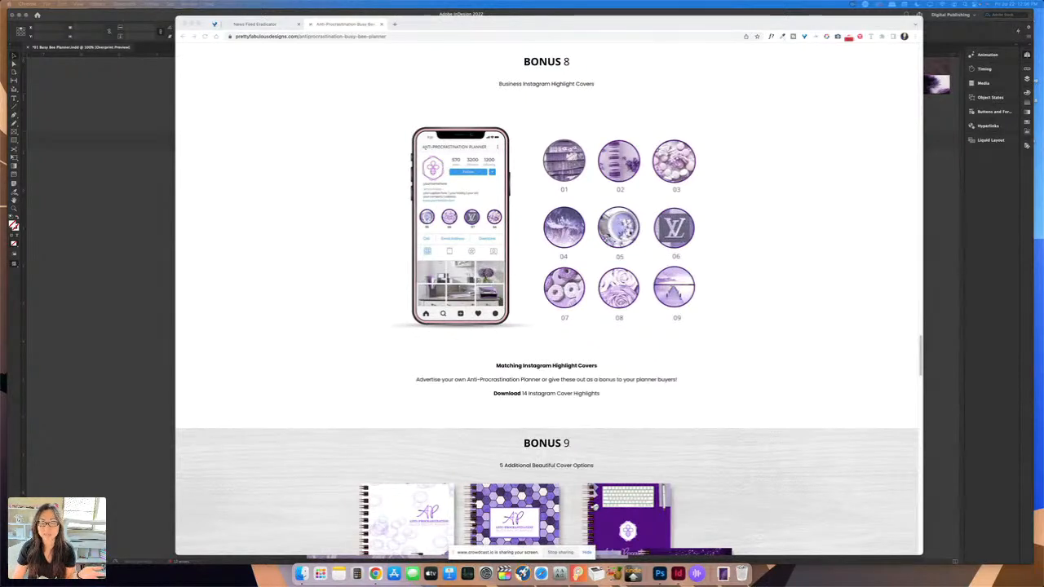
scroll(546, 285, down, 1)
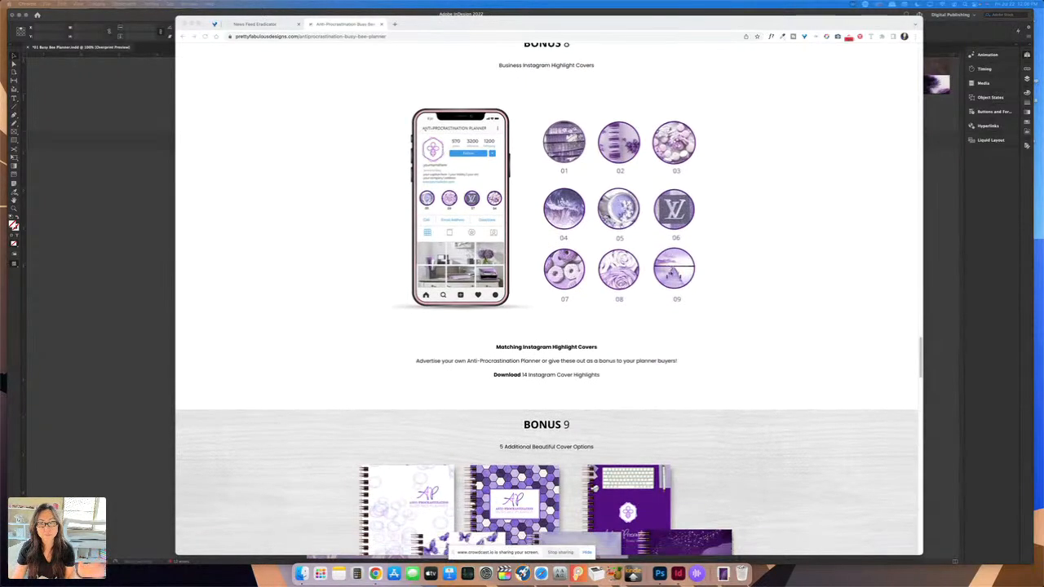
scroll(671, 274, down, 1)
scroll(672, 273, down, 1)
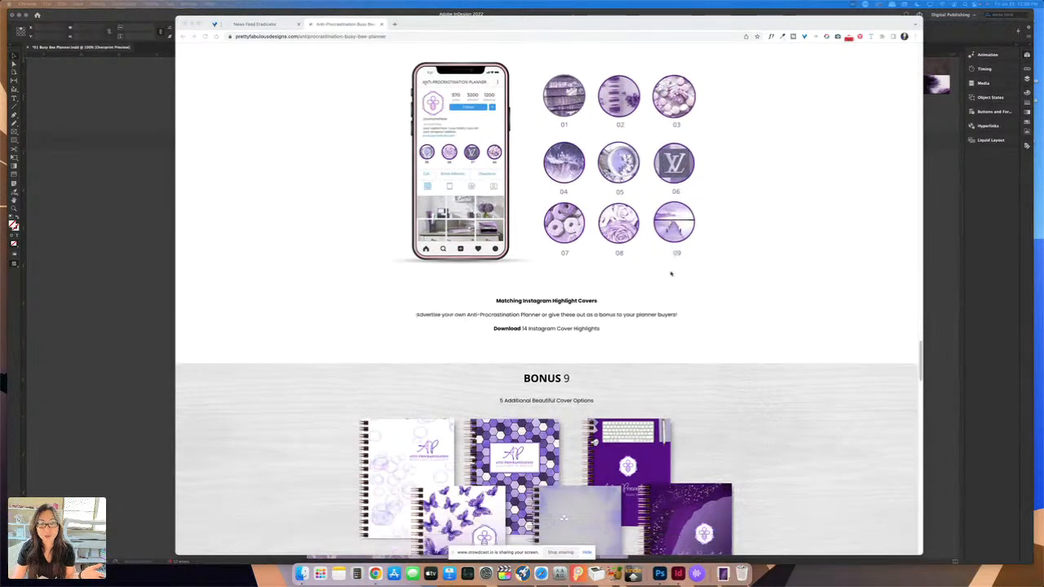
scroll(671, 274, down, 8)
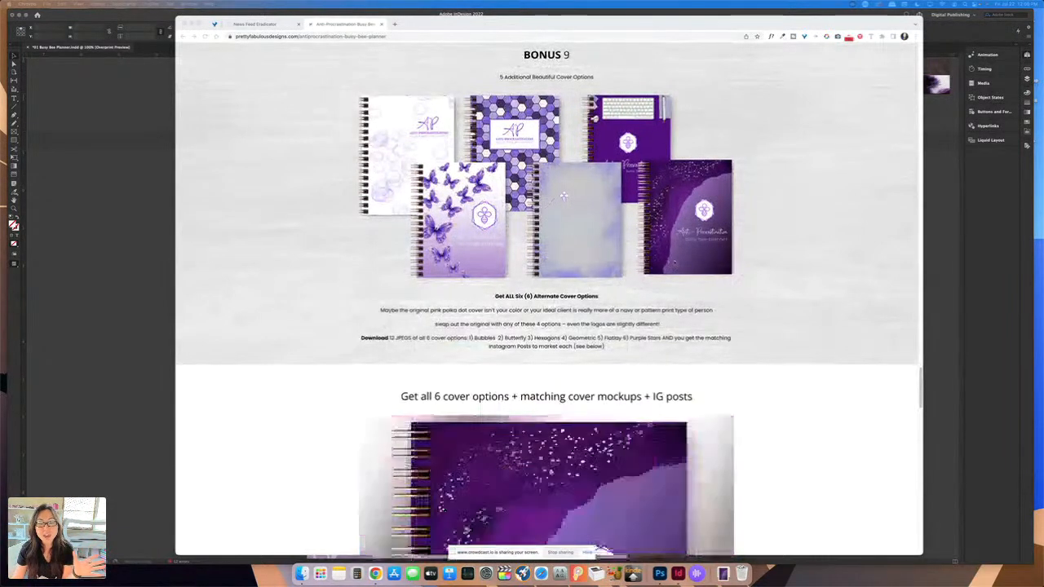
scroll(675, 262, down, 2)
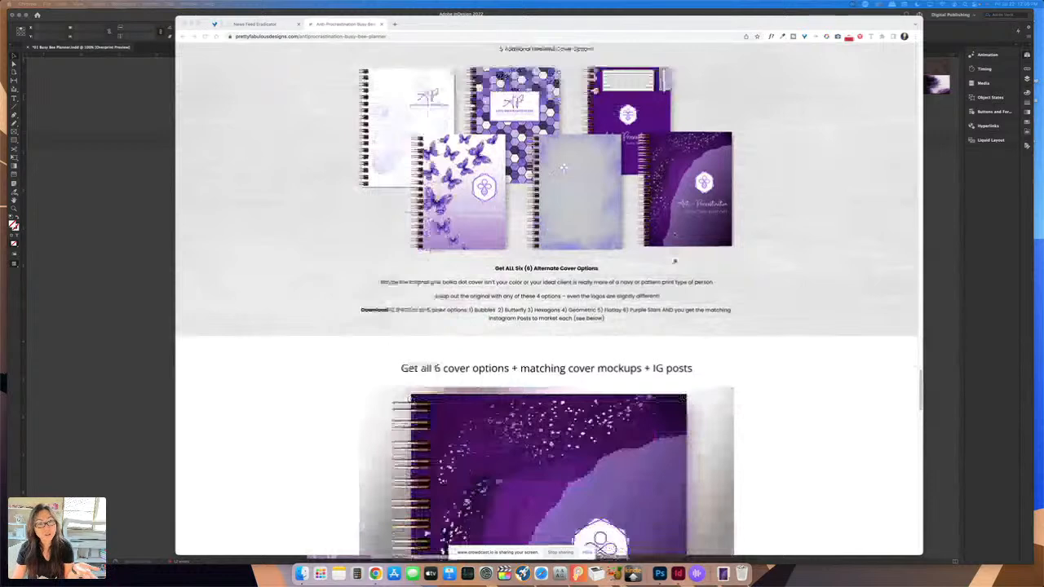
scroll(674, 262, down, 5)
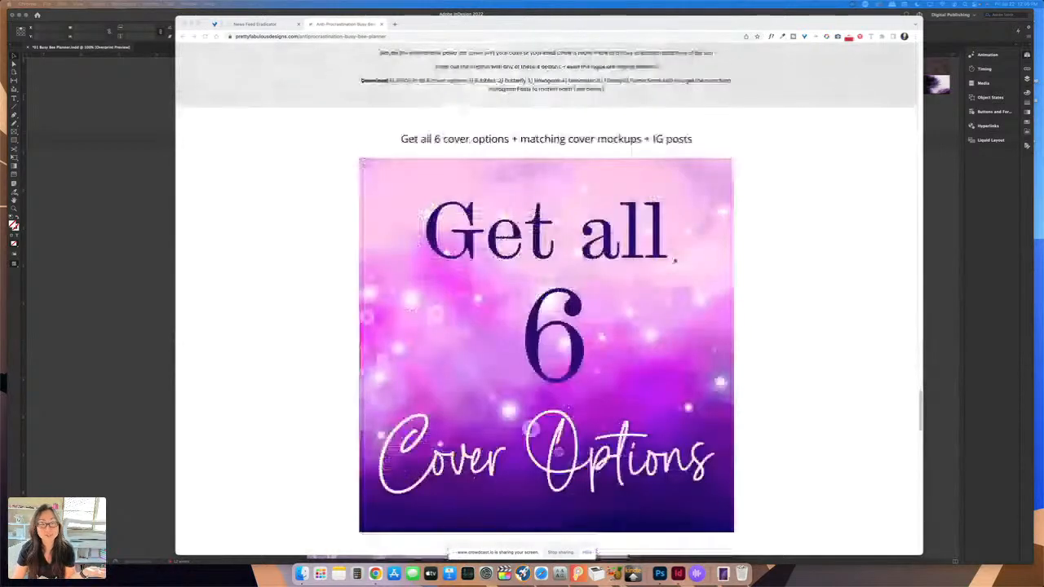
Step: Review the rest of the sales page, from the six cover options and inside tour to the FAQ and purchase details
scroll(674, 262, down, 1)
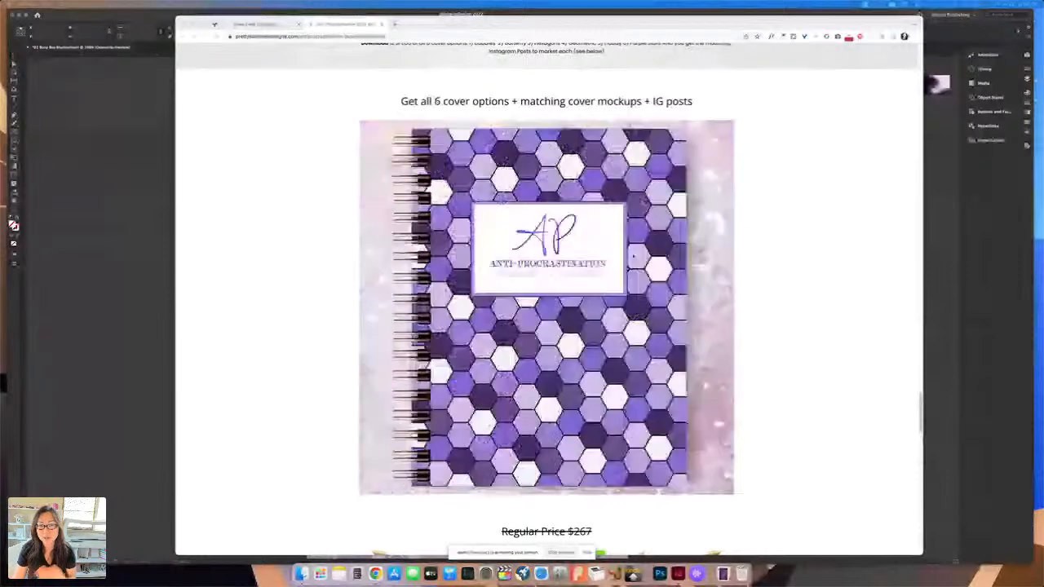
scroll(723, 268, down, 3)
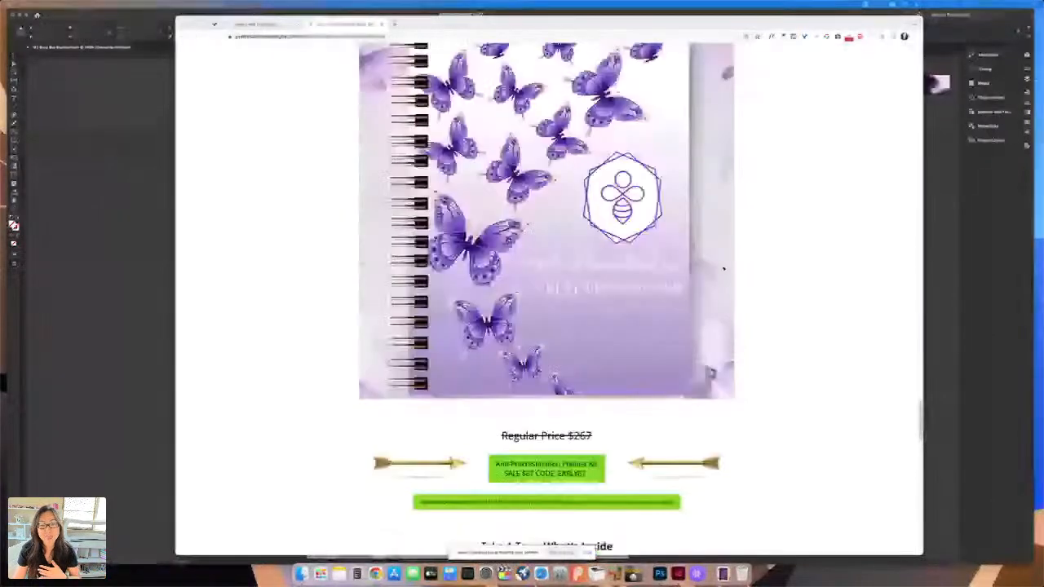
scroll(723, 268, down, 10)
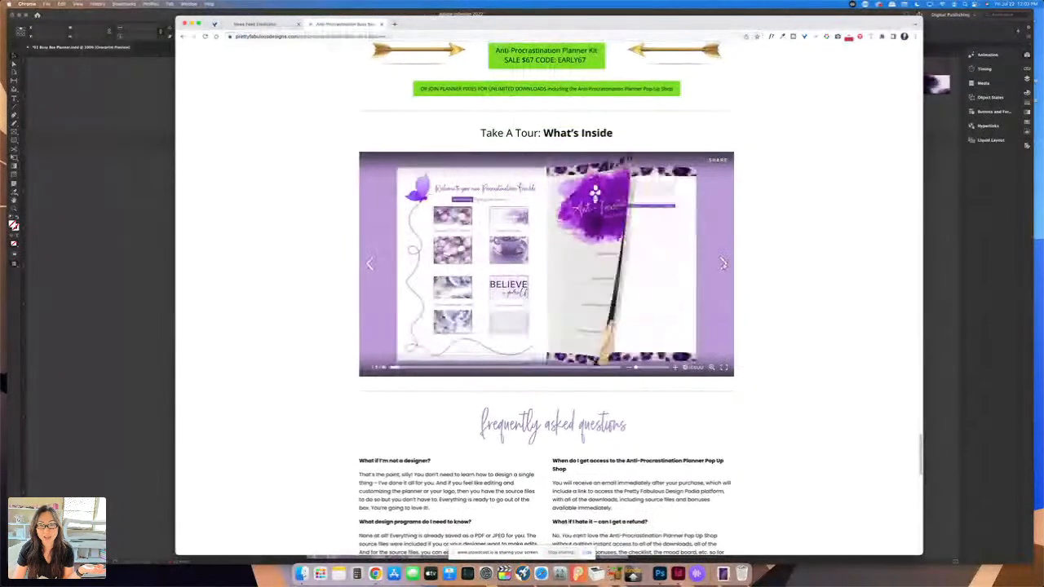
scroll(746, 277, down, 2)
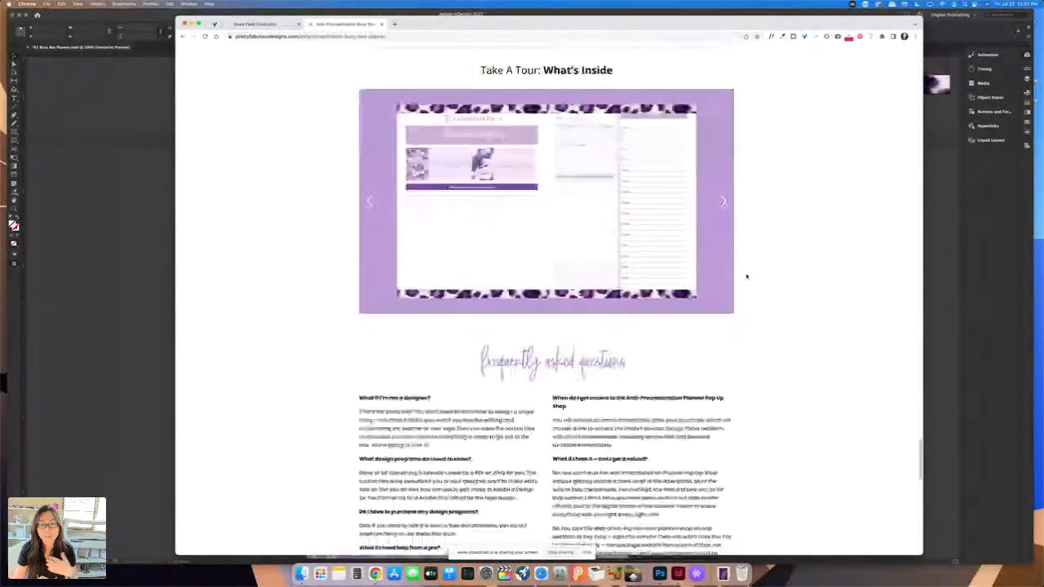
scroll(746, 276, down, 2)
scroll(746, 277, down, 8)
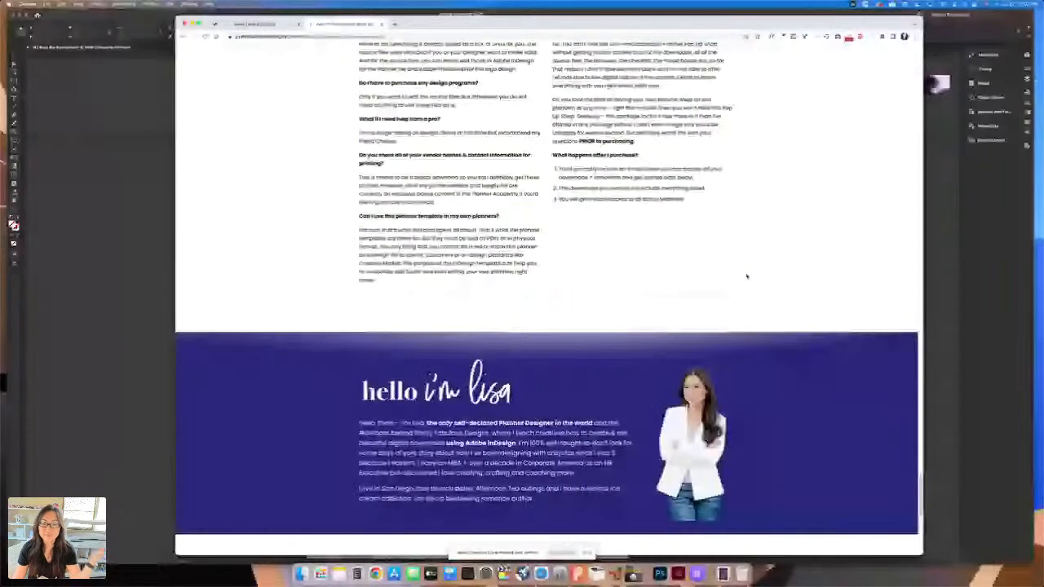
scroll(746, 276, down, 10)
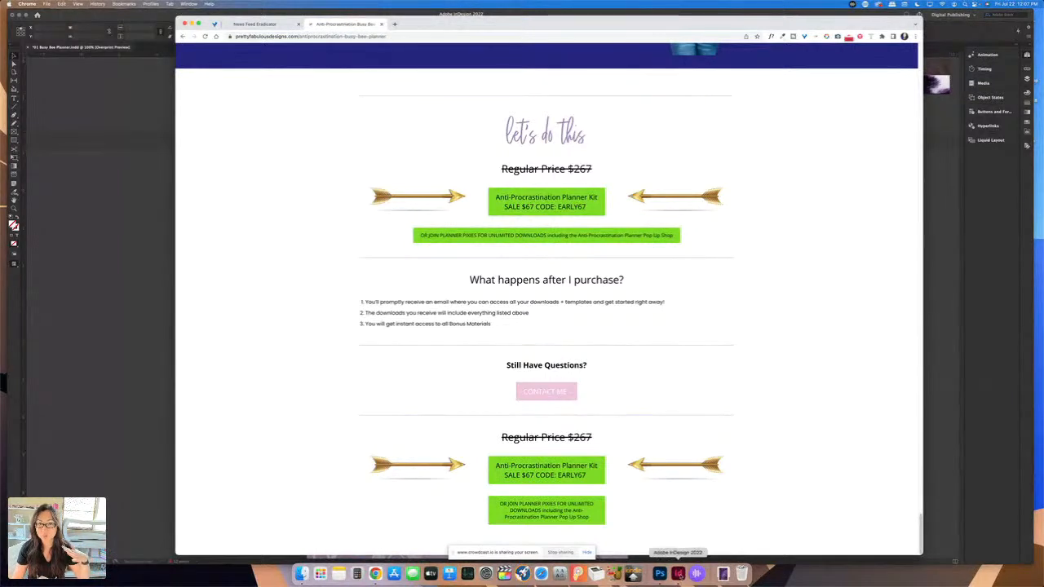
Step: Switch to InDesign, skim the planner's page thumbnails and display the butterfly cover on page 1
click(677, 573)
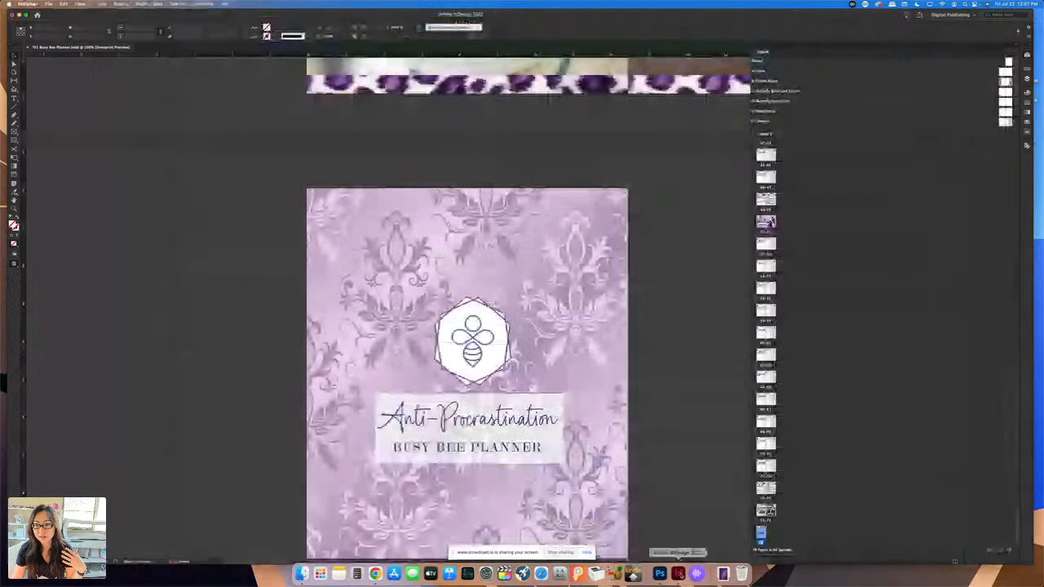
scroll(777, 406, up, 10)
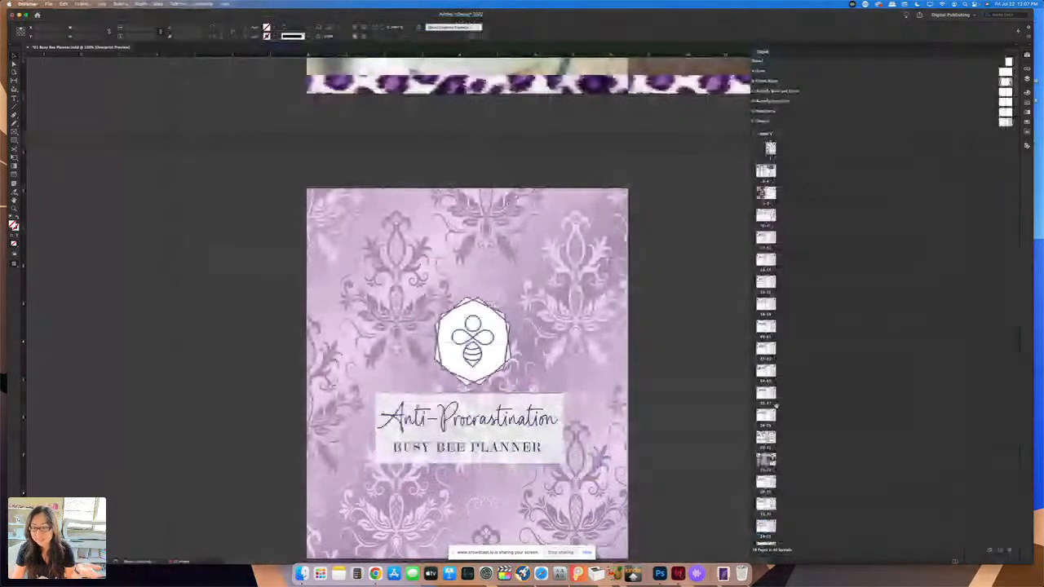
scroll(777, 403, down, 5)
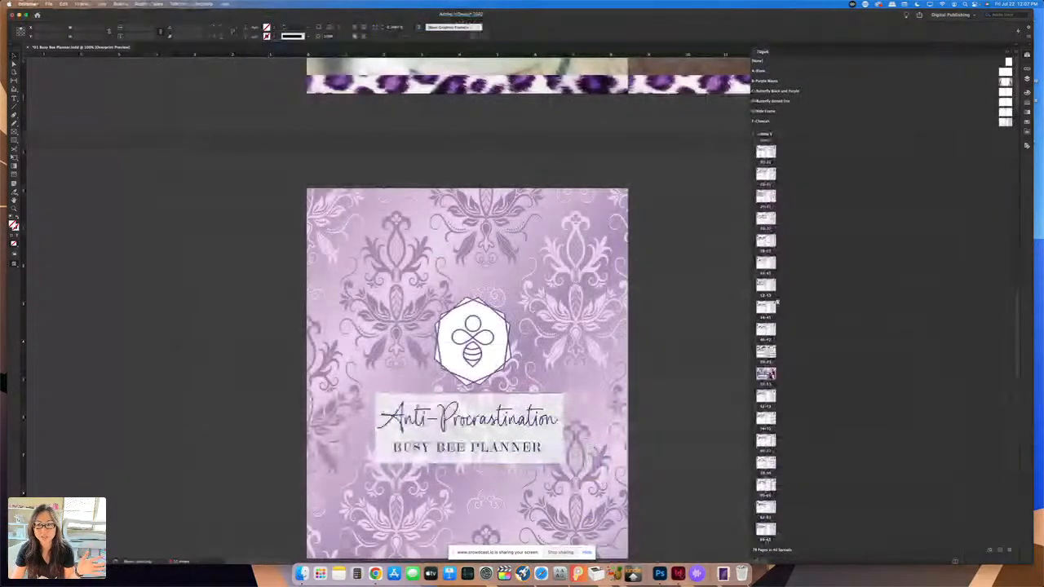
scroll(778, 161, down, 3)
scroll(778, 162, up, 8)
click(770, 148)
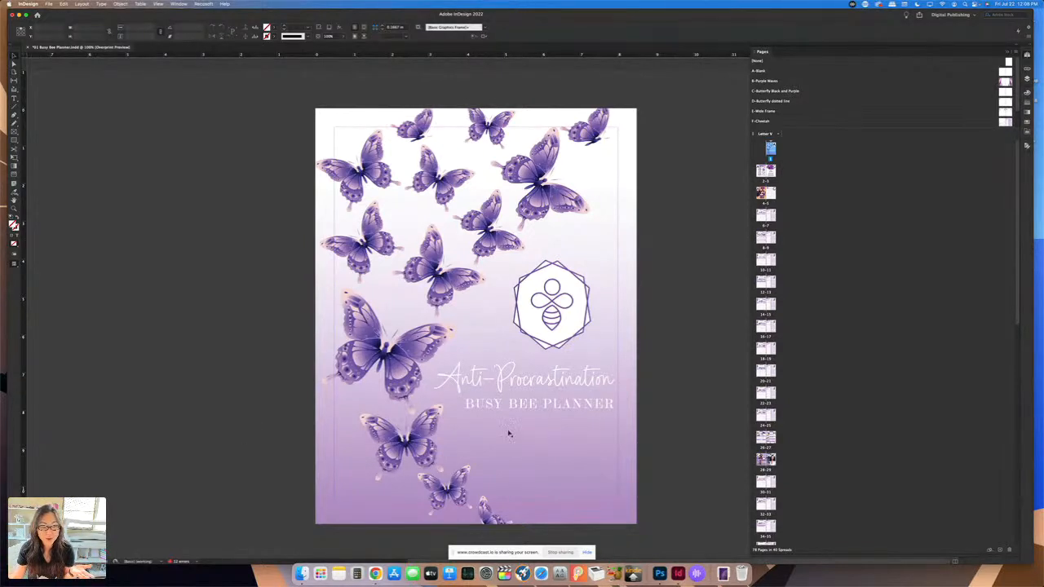
Step: Switch to Chrome and search the web for "scotch modern font"
click(375, 574)
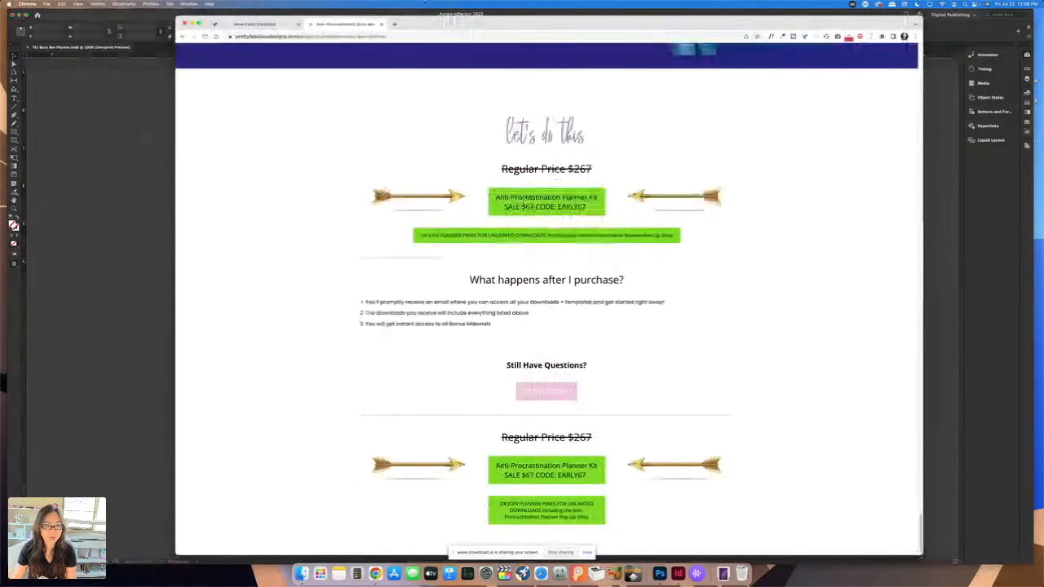
text(scotch modern)
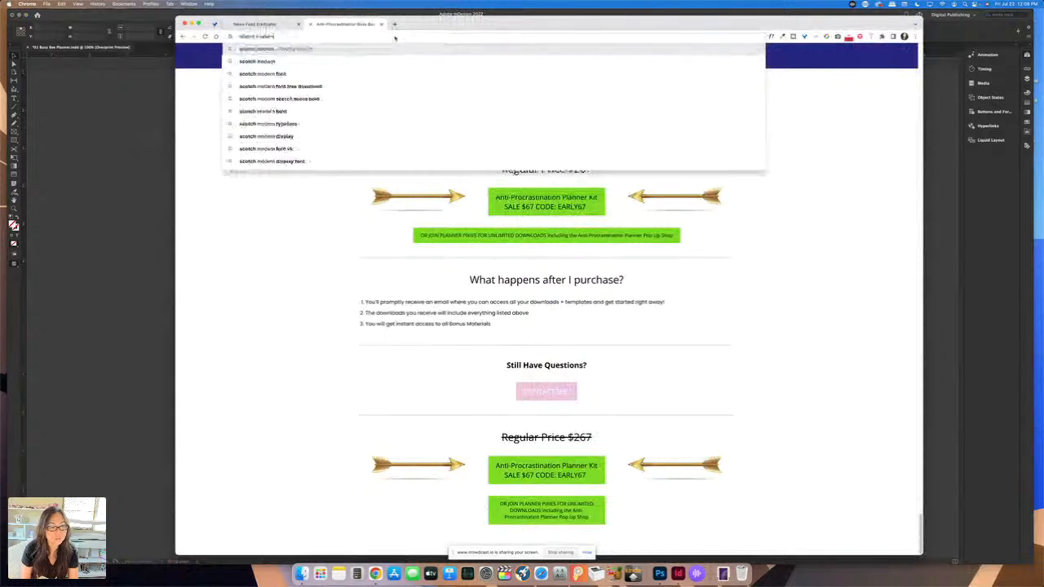
key(Down)
key(Down)
key(Return)
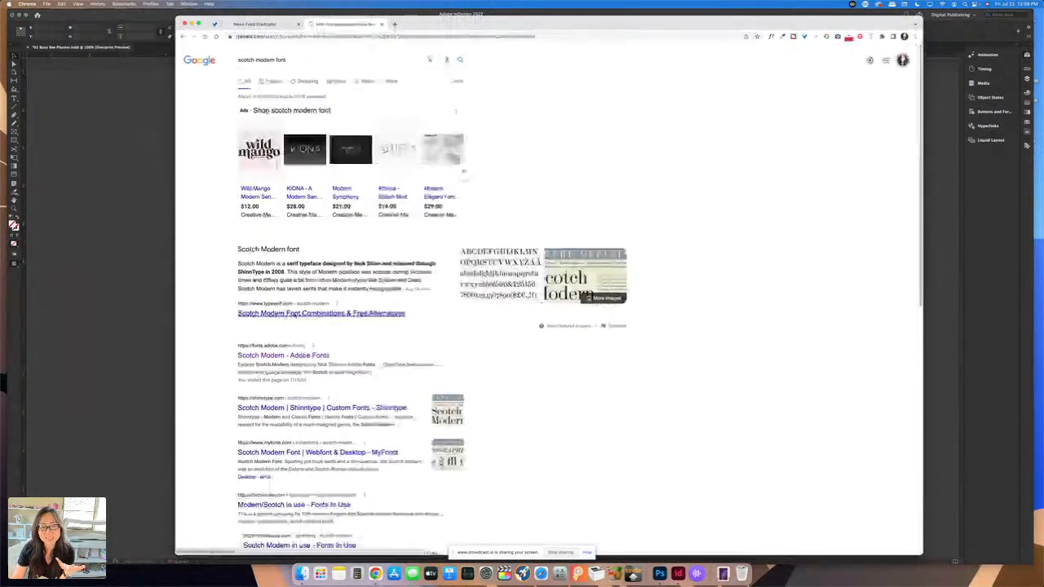
Step: Open Typewolf's Scotch Modern result and examine the font description and pairing examples
click(326, 313)
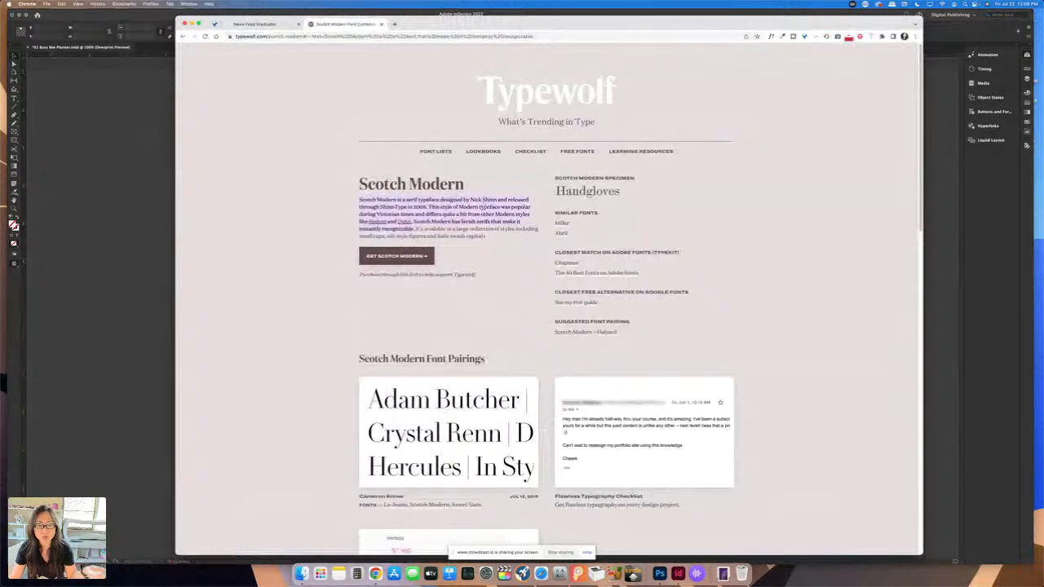
scroll(512, 245, down, 1)
scroll(511, 244, down, 5)
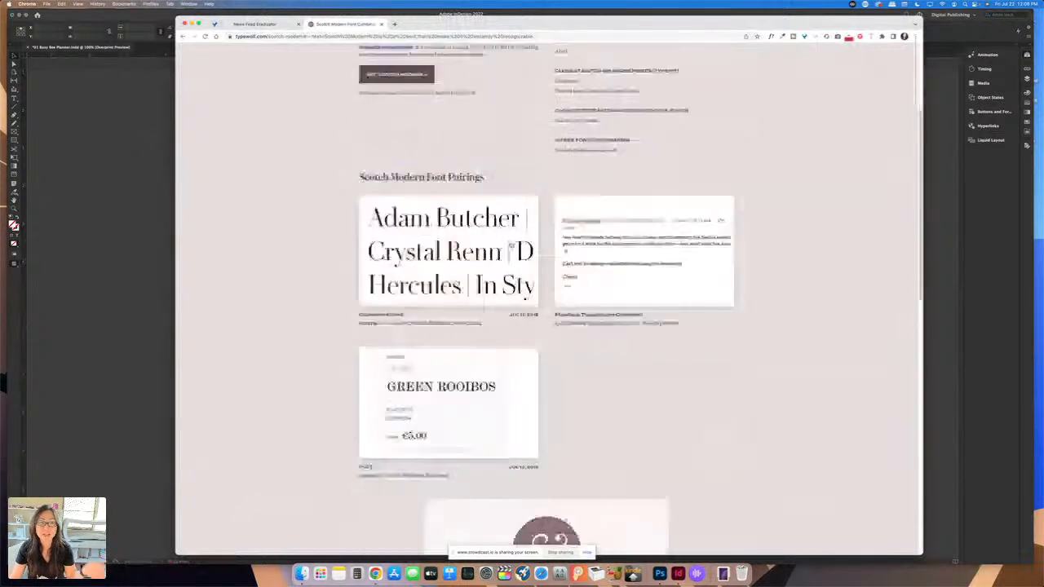
scroll(546, 326, down, 6)
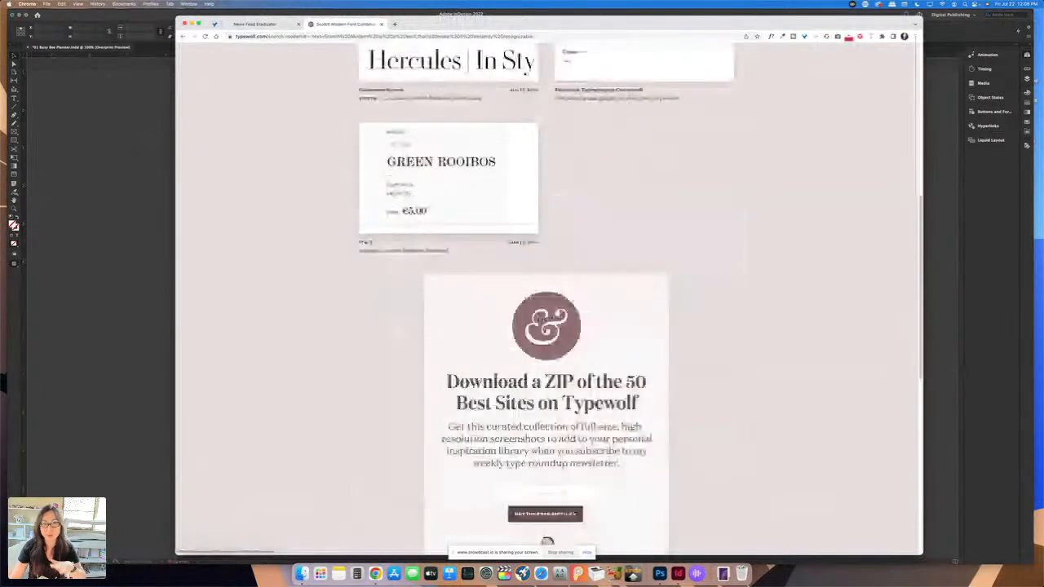
scroll(512, 245, down, 1)
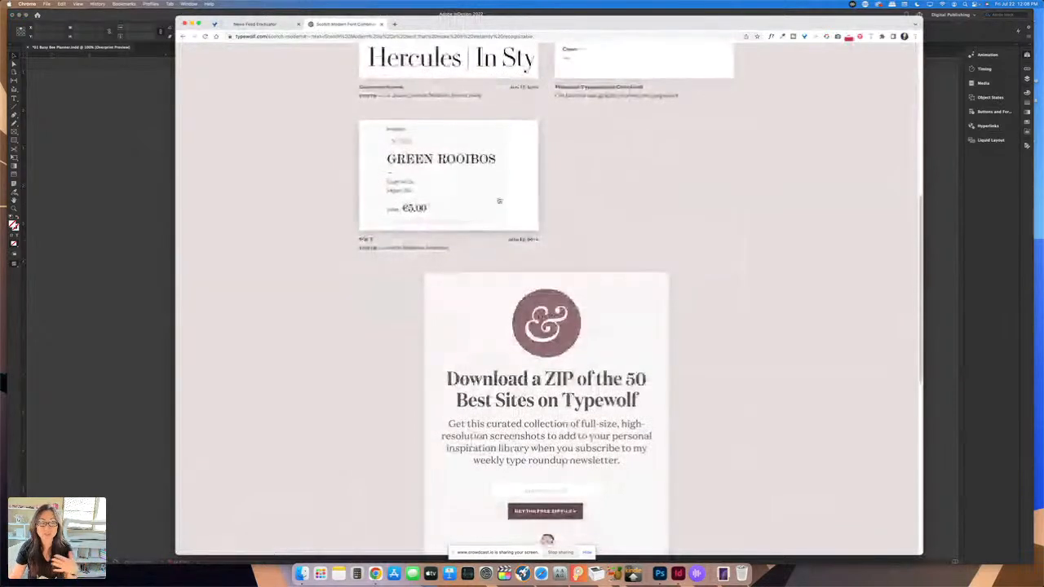
scroll(497, 194, down, 1)
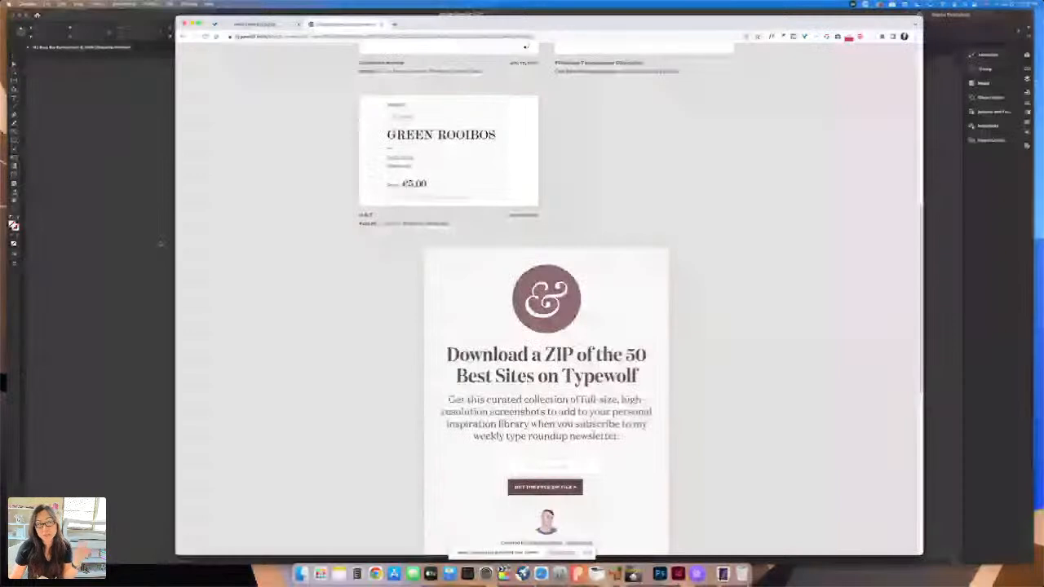
Step: Return to the planner document in InDesign and look up where page thumbnails and display options are controlled
click(150, 246)
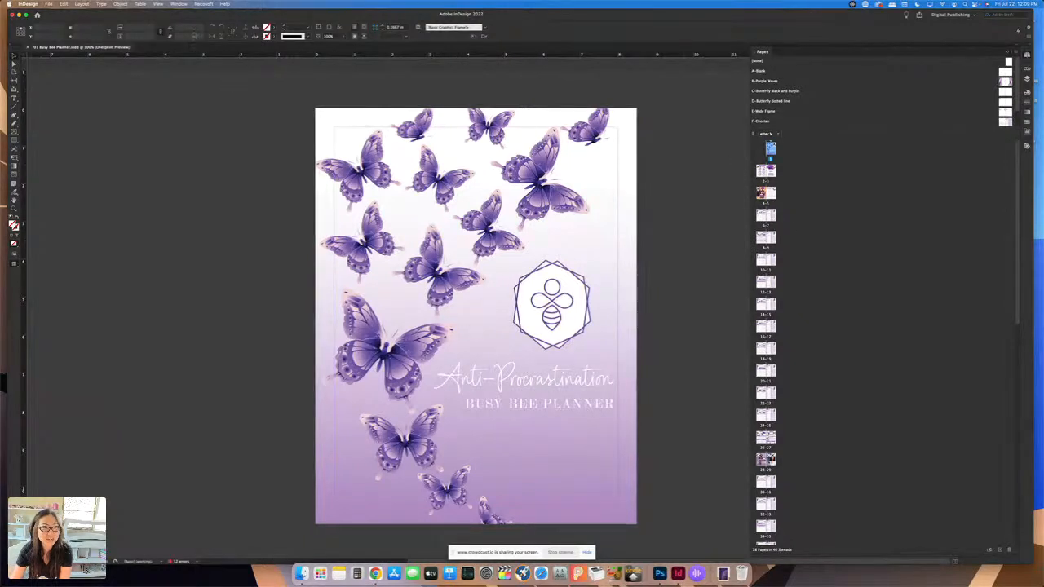
click(178, 4)
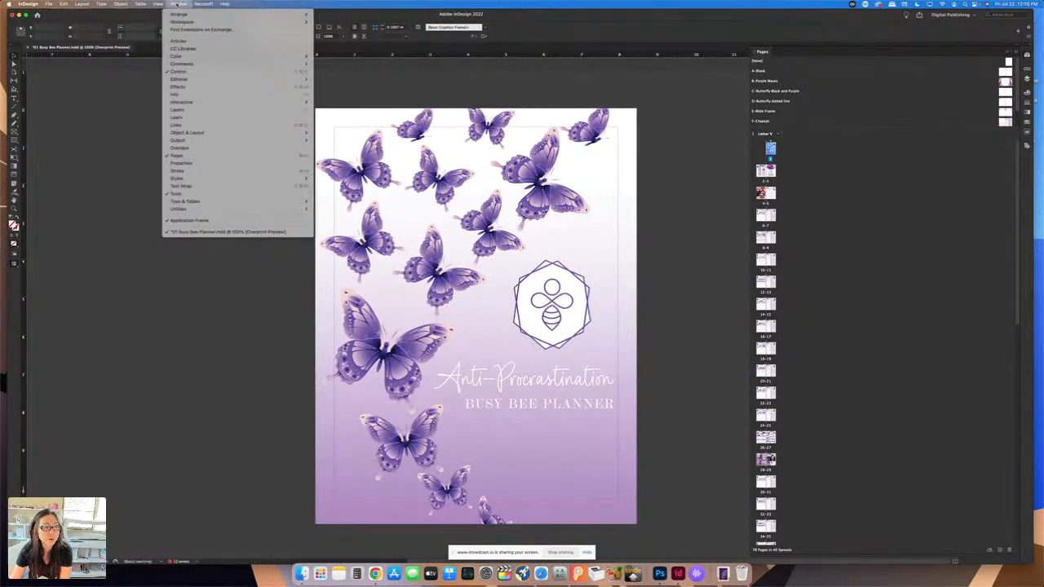
mouse_move(160, 4)
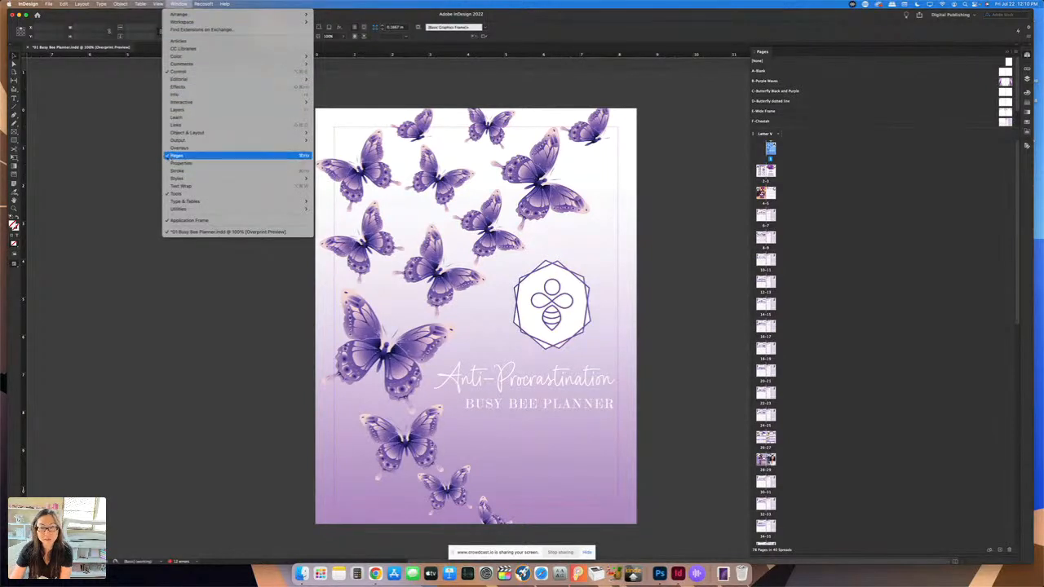
click(845, 205)
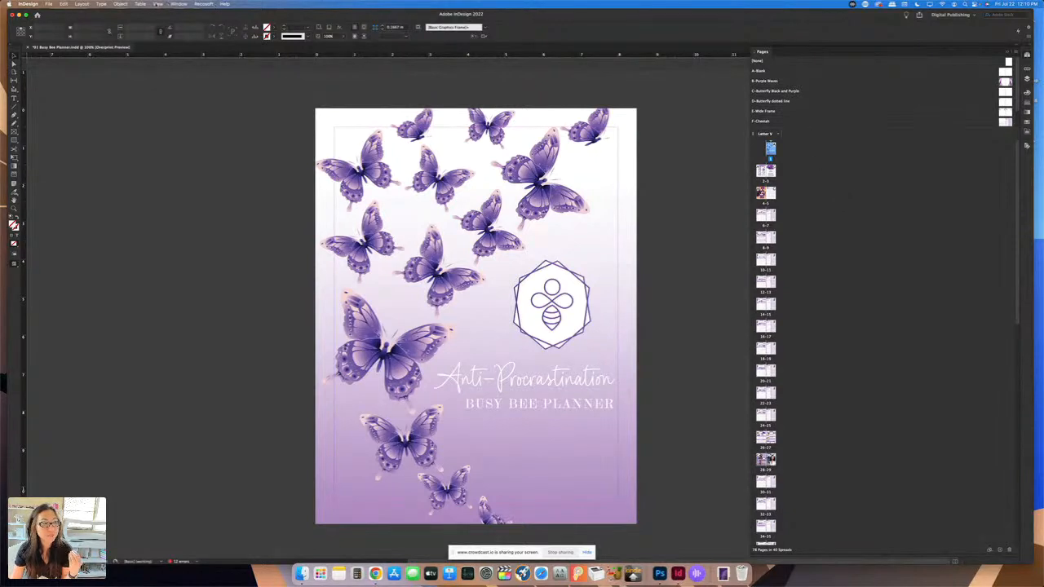
click(158, 4)
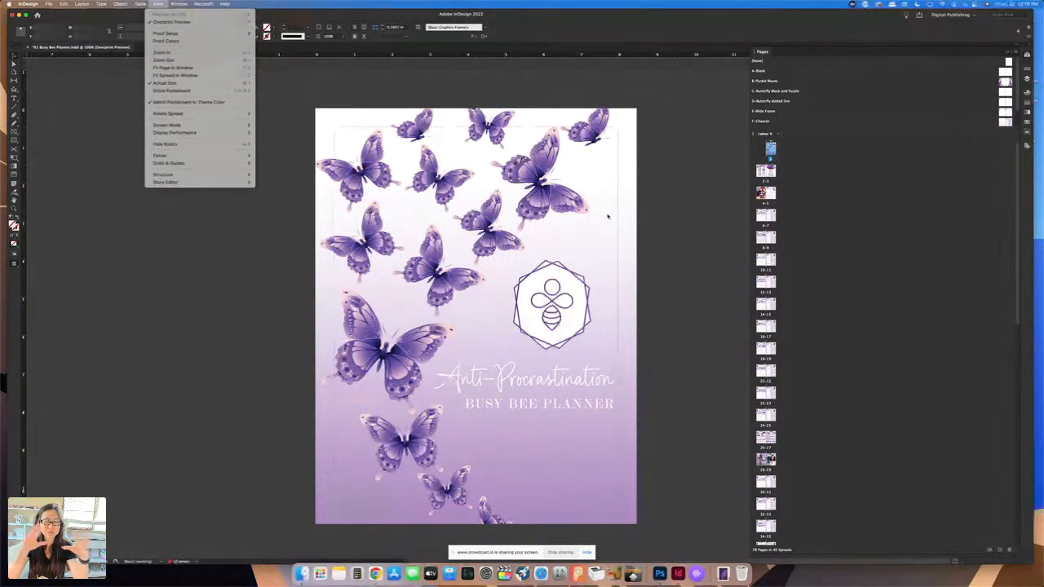
click(672, 232)
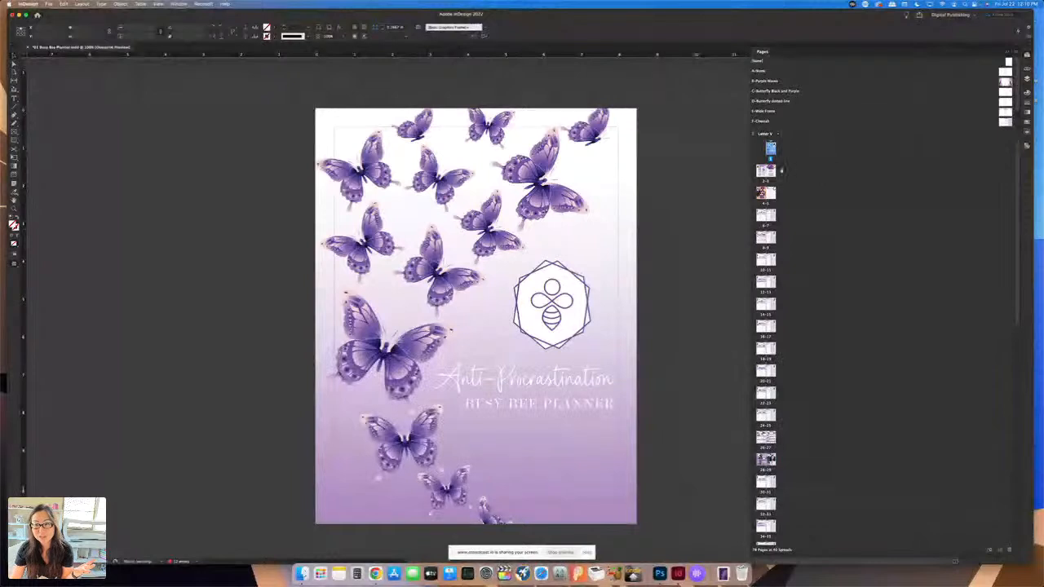
Step: Enlarge the parent pages area enough to list every parent, and open the B-Purple Waves parent spread
drag(857, 128, 857, 202)
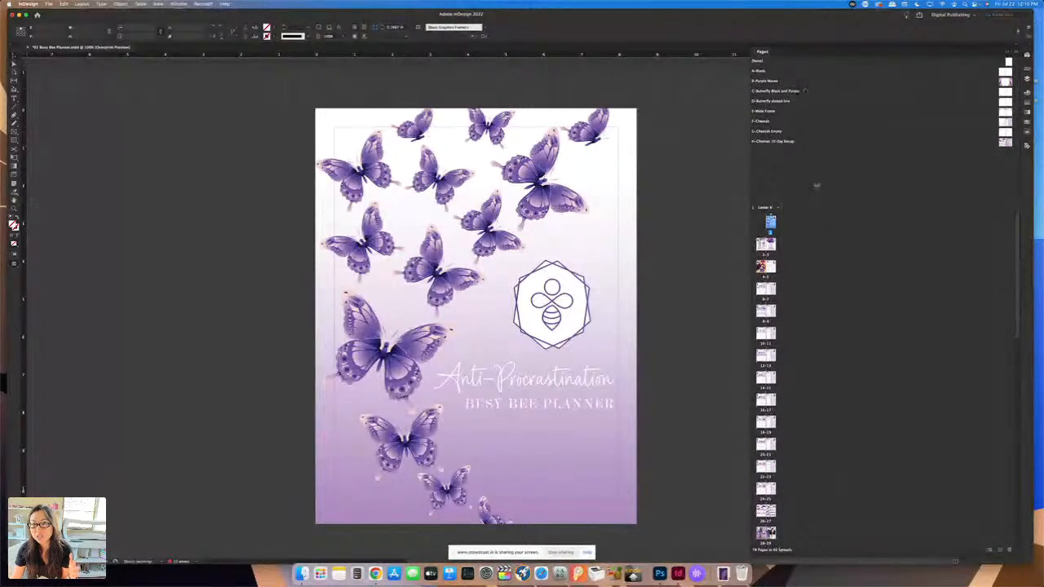
drag(817, 187, 815, 169)
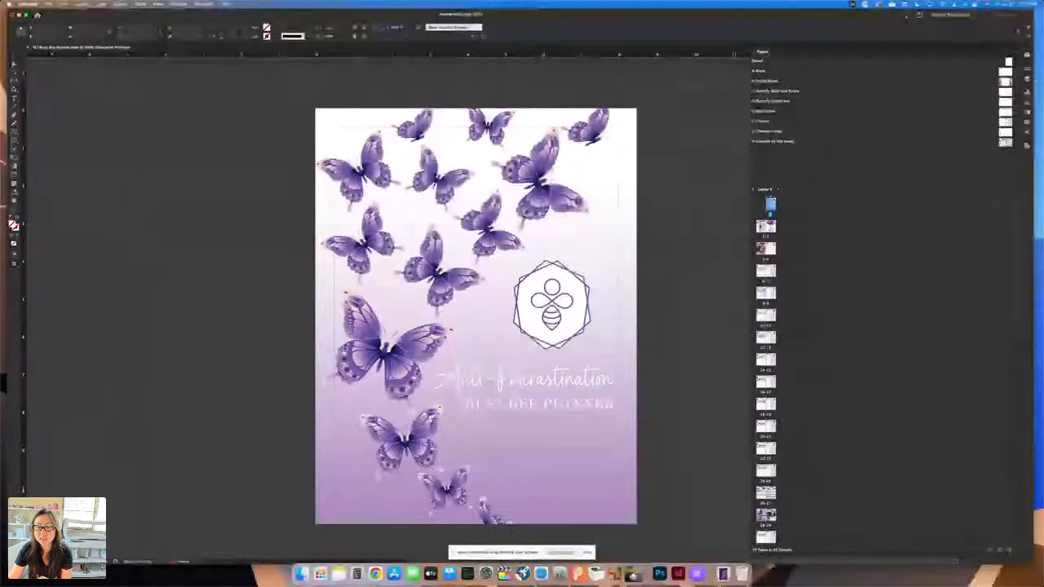
double_click(766, 80)
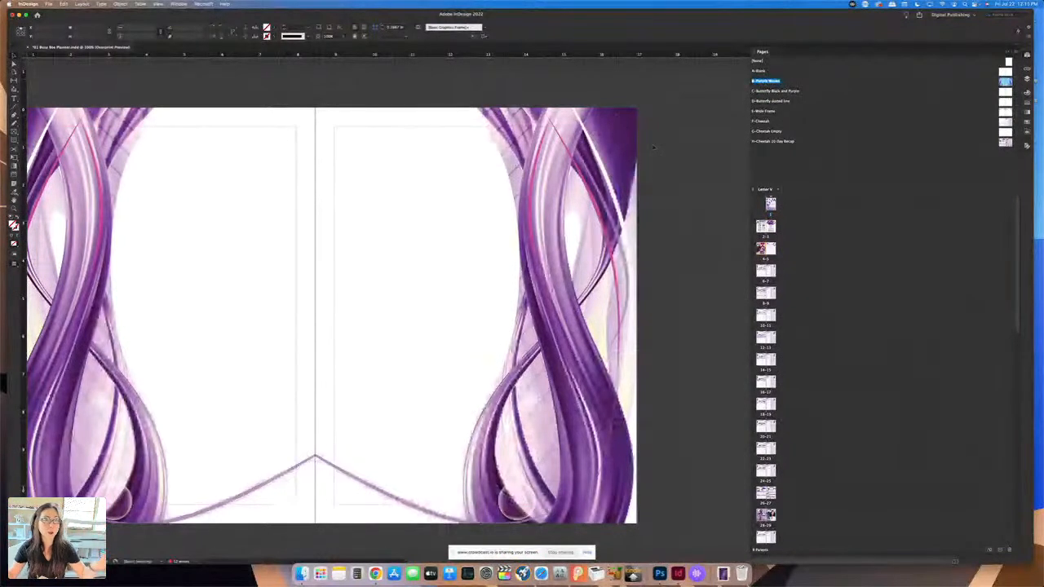
Step: Move the left page's purple wave artwork outward on the B-Purple Waves parent until most of the waves overhang the outer edge
click(145, 216)
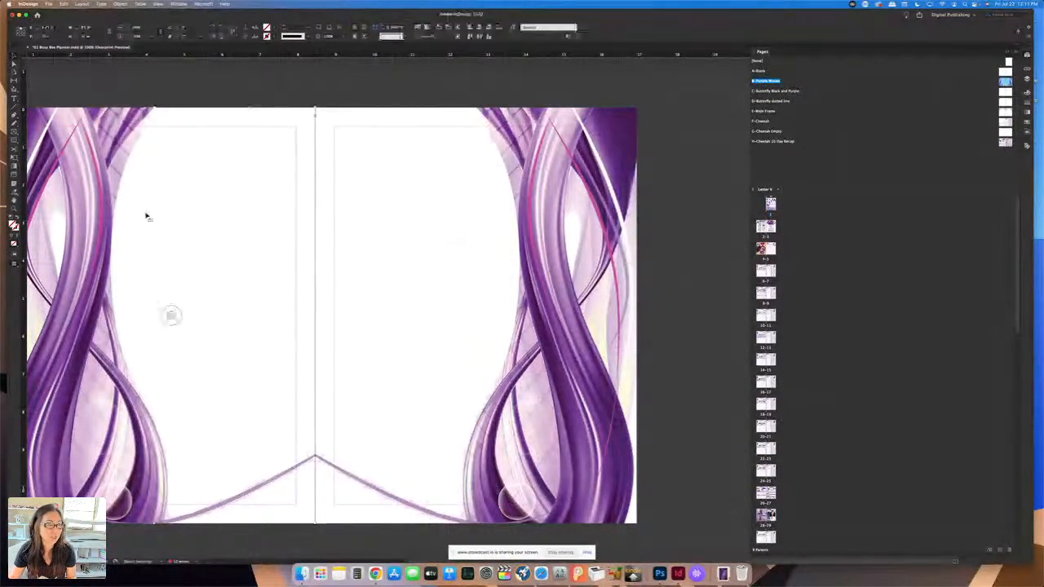
drag(174, 250, 150, 248)
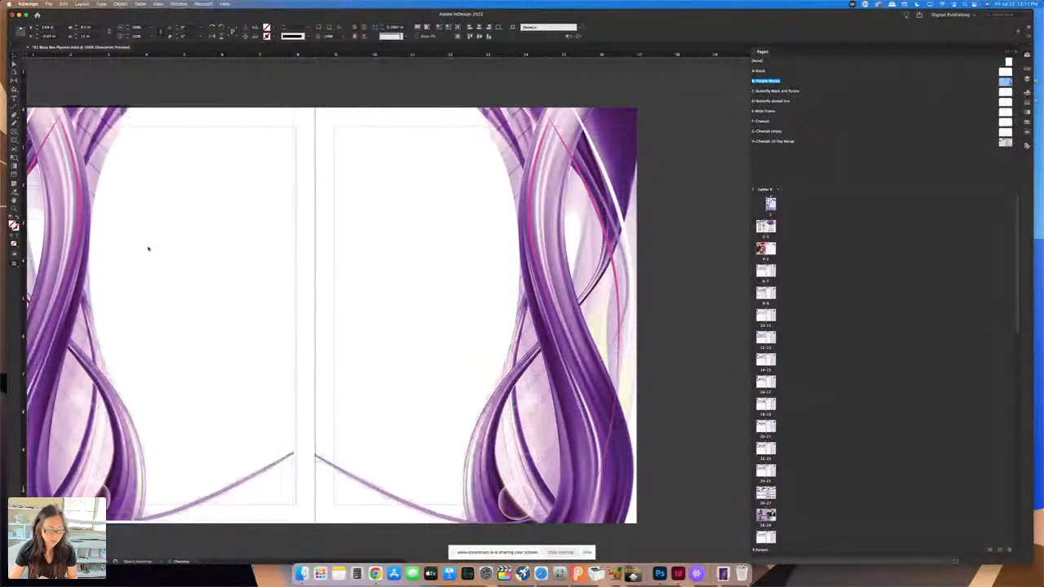
click(149, 250)
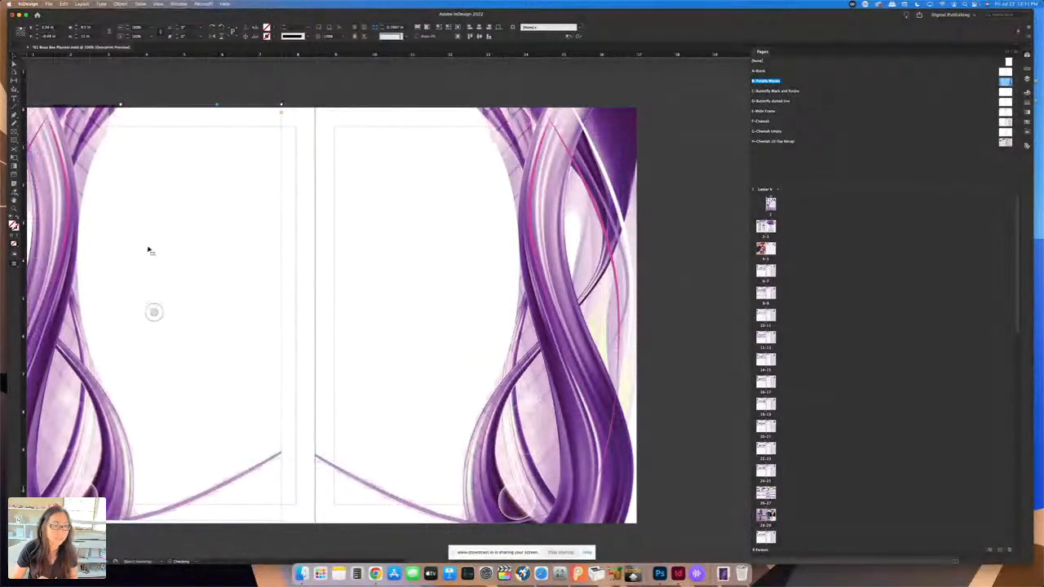
key(super+equal)
key(super+minus)
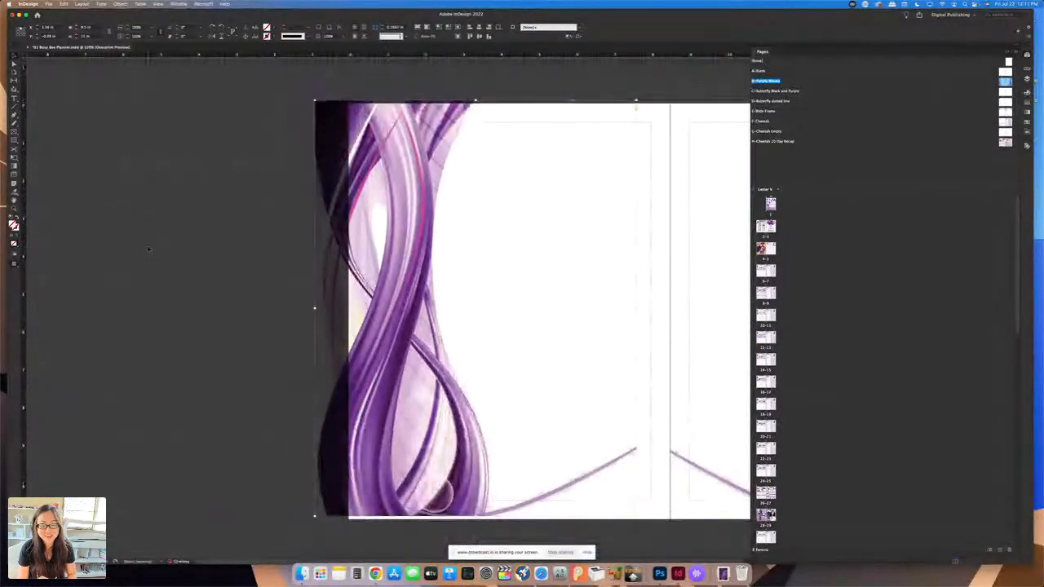
key(super+minus)
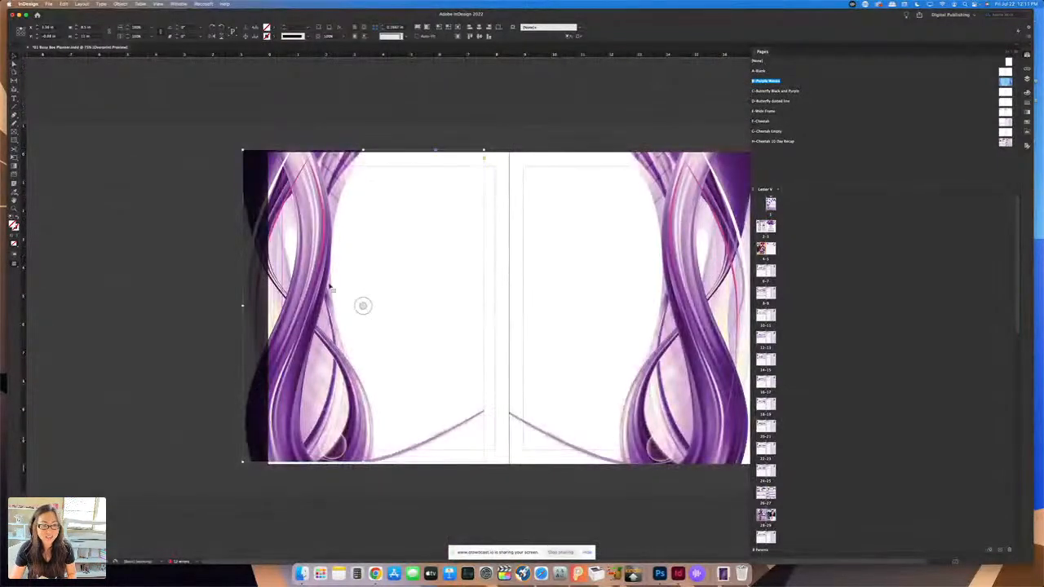
drag(336, 302, 279, 302)
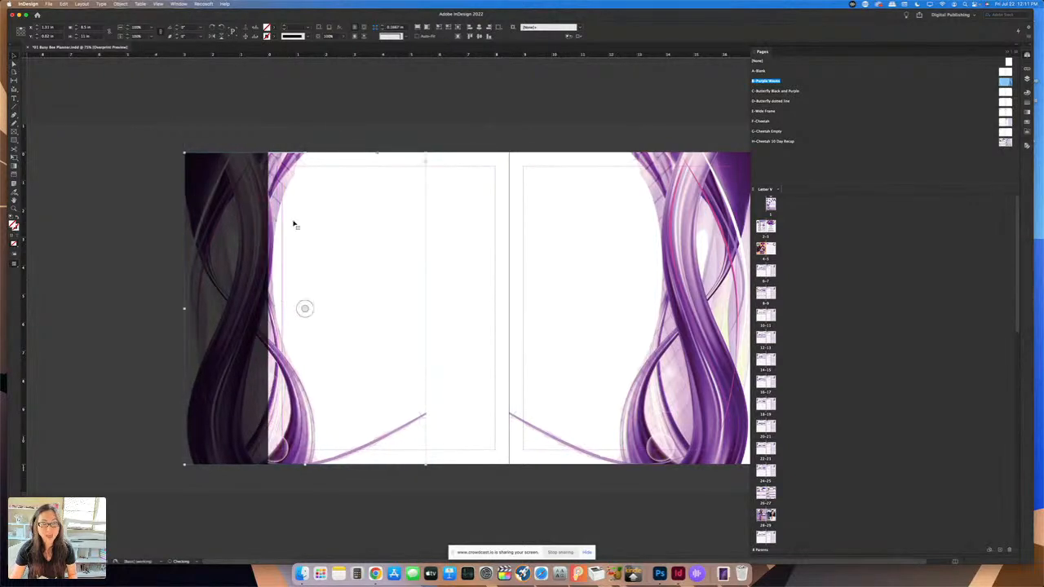
Step: Crop the left wave artwork's frame so its outer side sits flush with the page edge
click(297, 124)
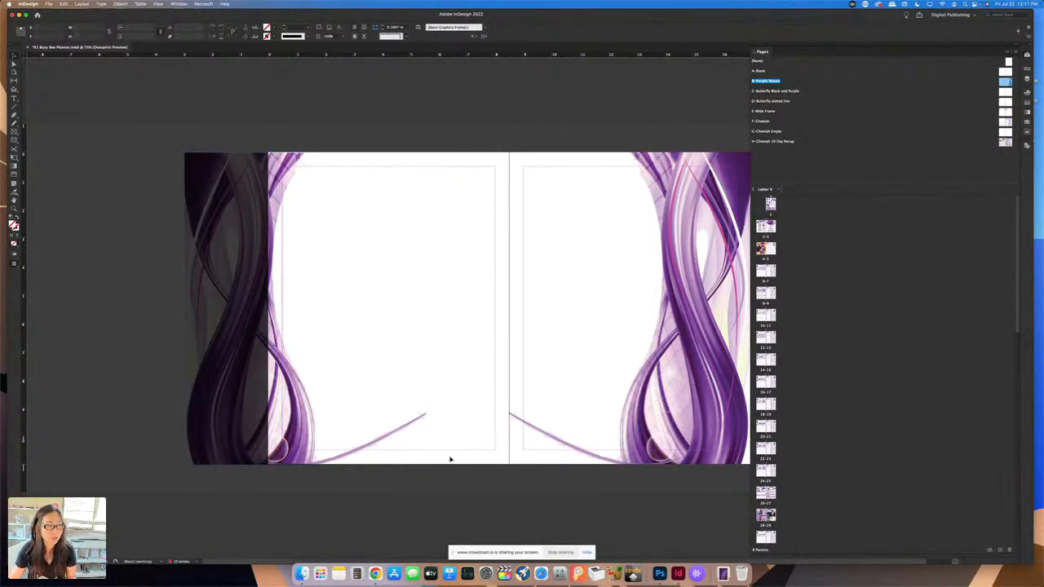
click(303, 307)
drag(184, 308, 268, 309)
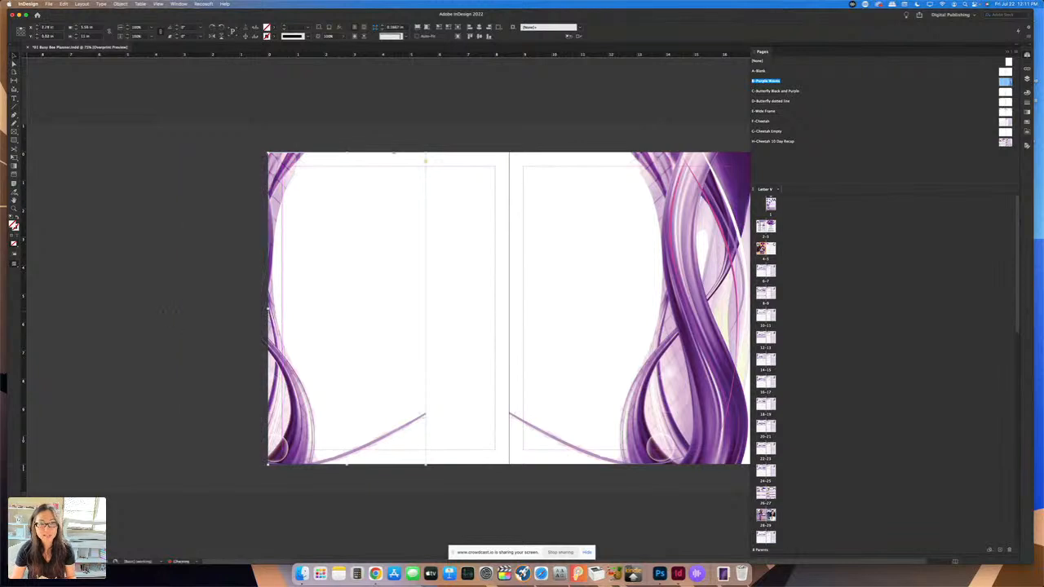
Step: Look through the remaining parent spreads from C-Butterfly Black and Purple to H-Cheetah 10 Day Recap
click(496, 361)
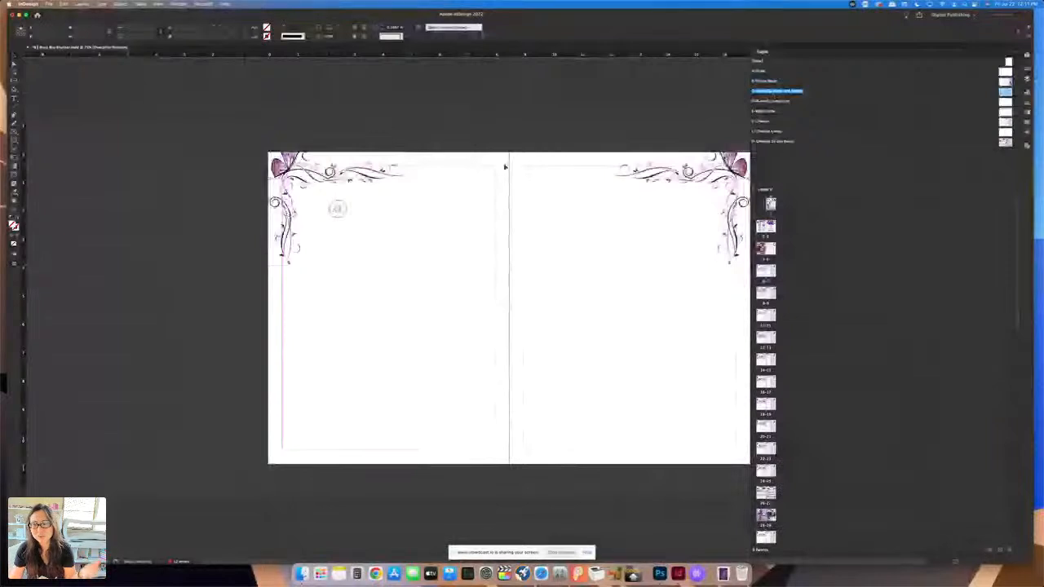
double_click(773, 101)
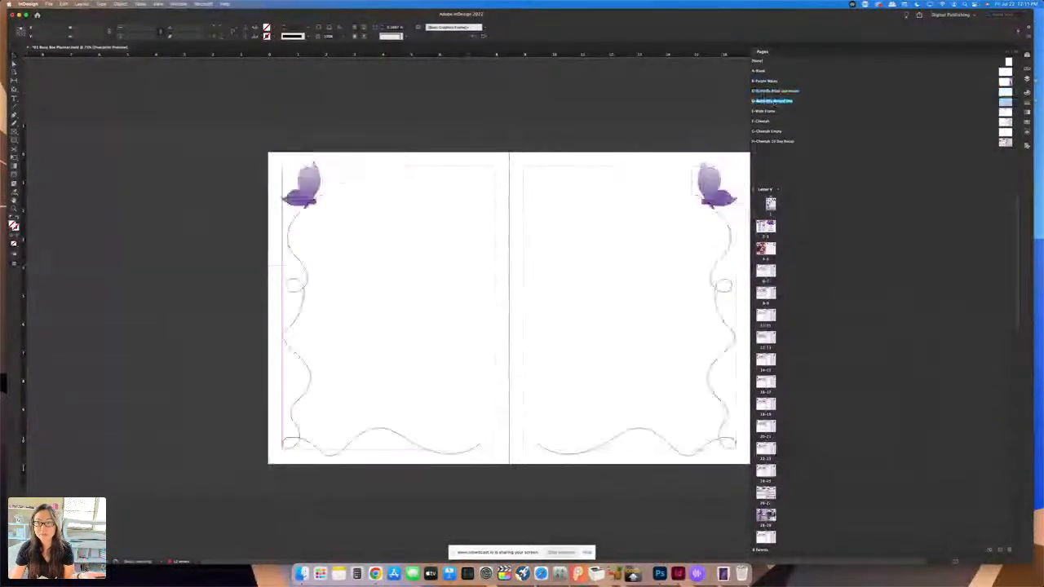
double_click(763, 112)
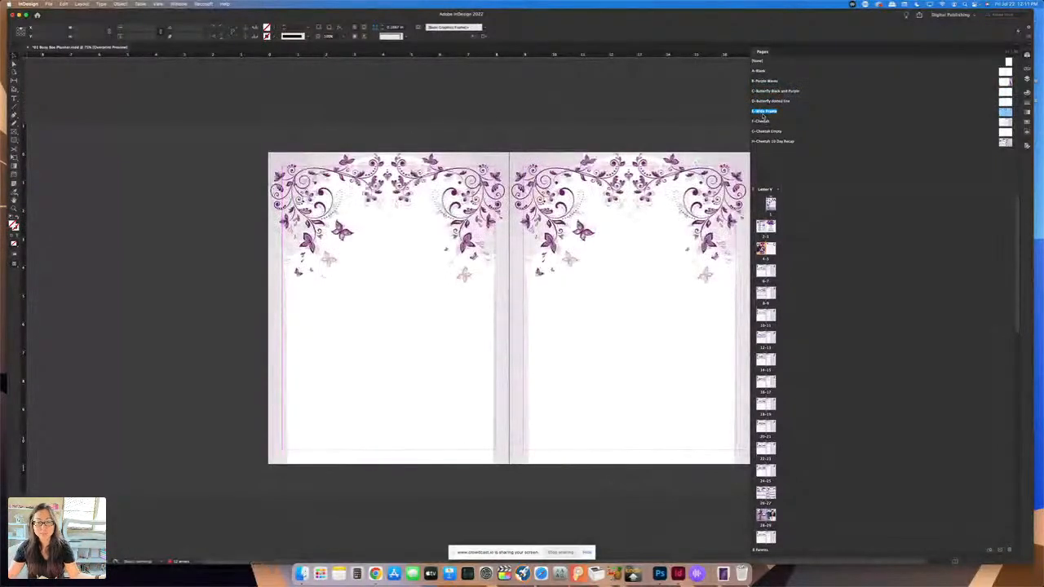
click(764, 122)
double_click(764, 122)
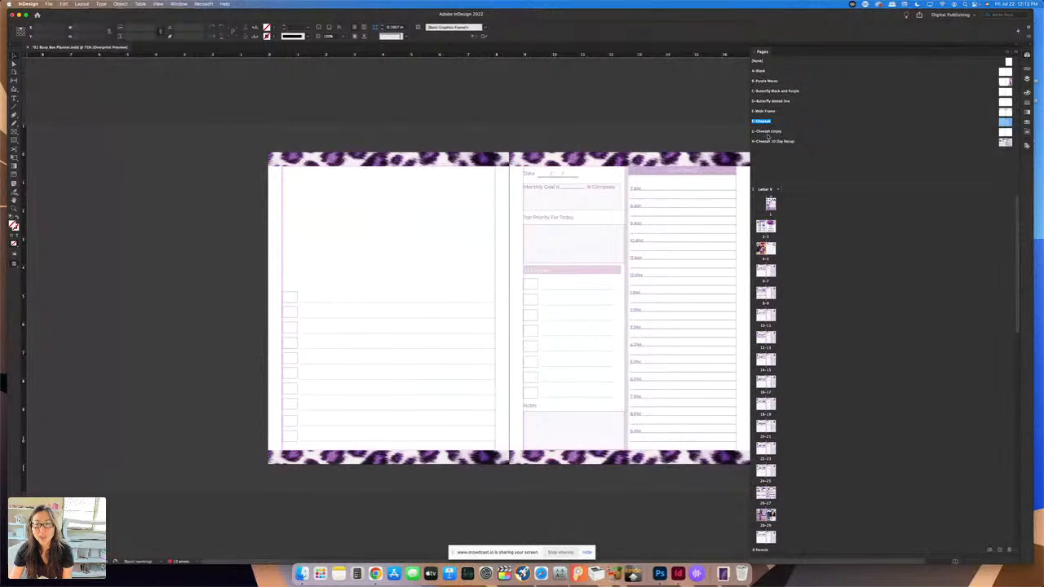
double_click(768, 133)
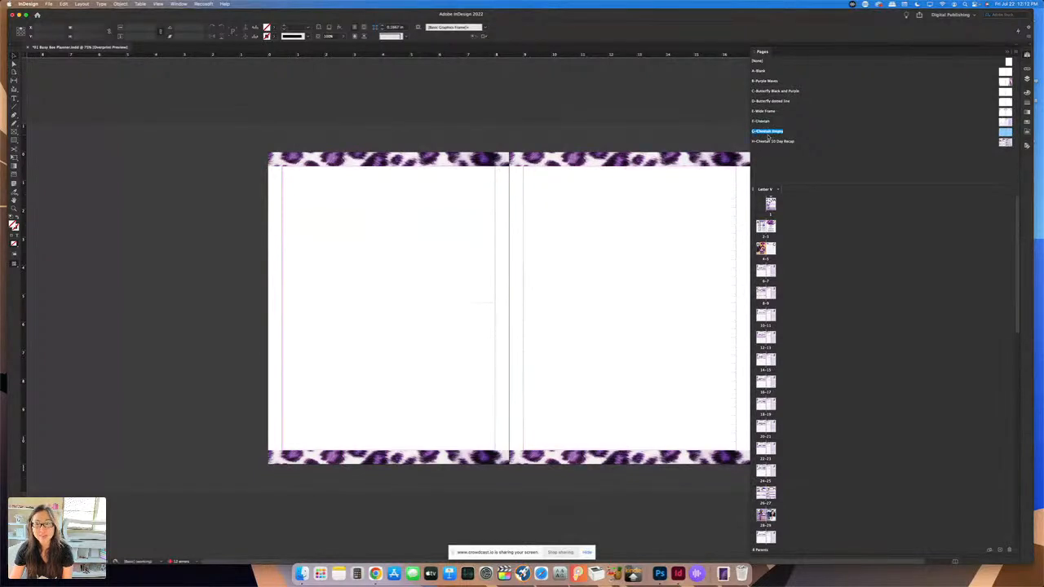
double_click(773, 141)
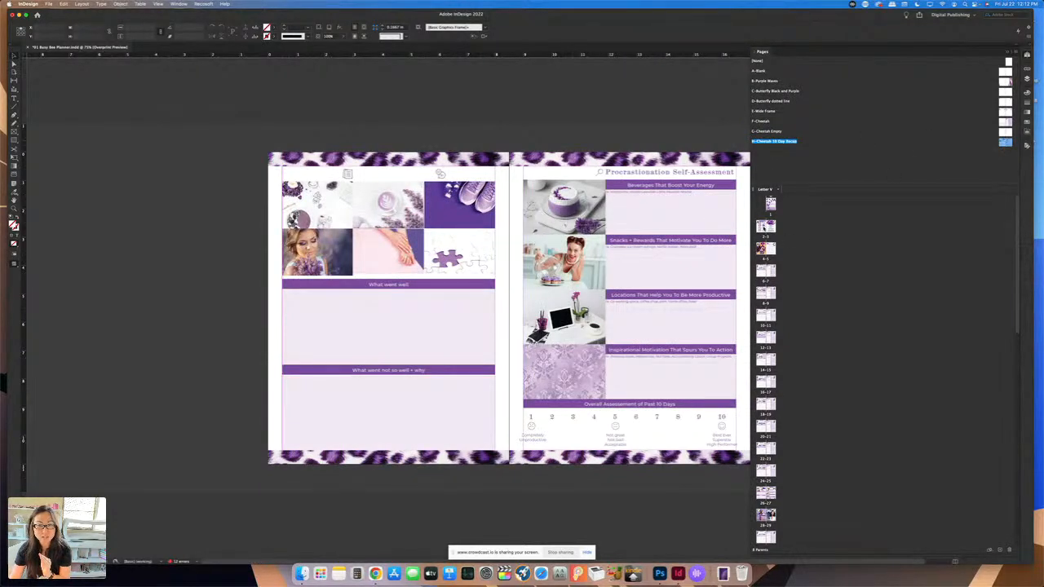
Step: Compare the pages 6-7 spread with the F-Cheetah parent and review the following Productivity Tip spreads up to pages 12-13
click(764, 269)
double_click(764, 269)
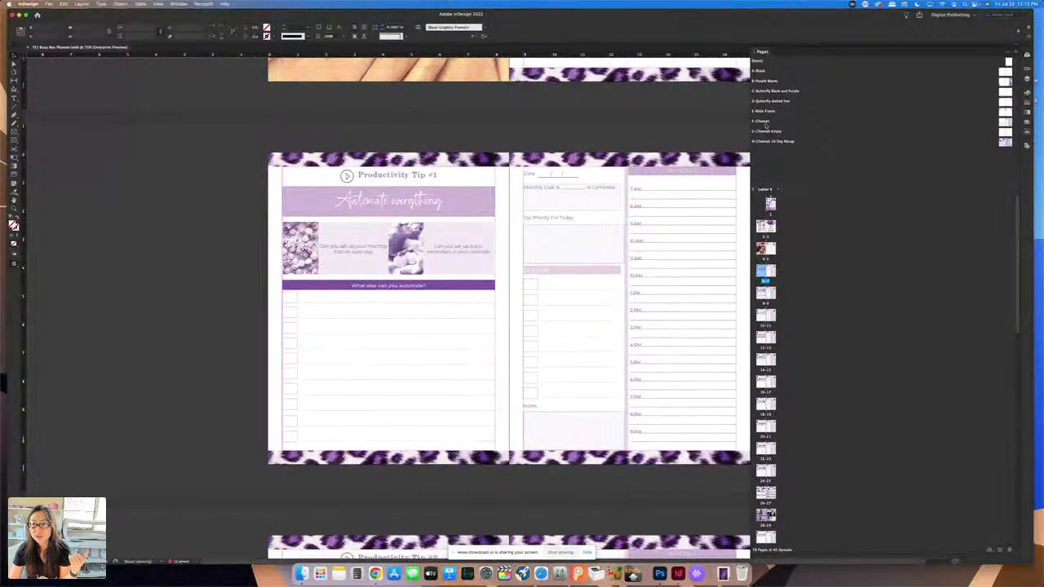
double_click(765, 121)
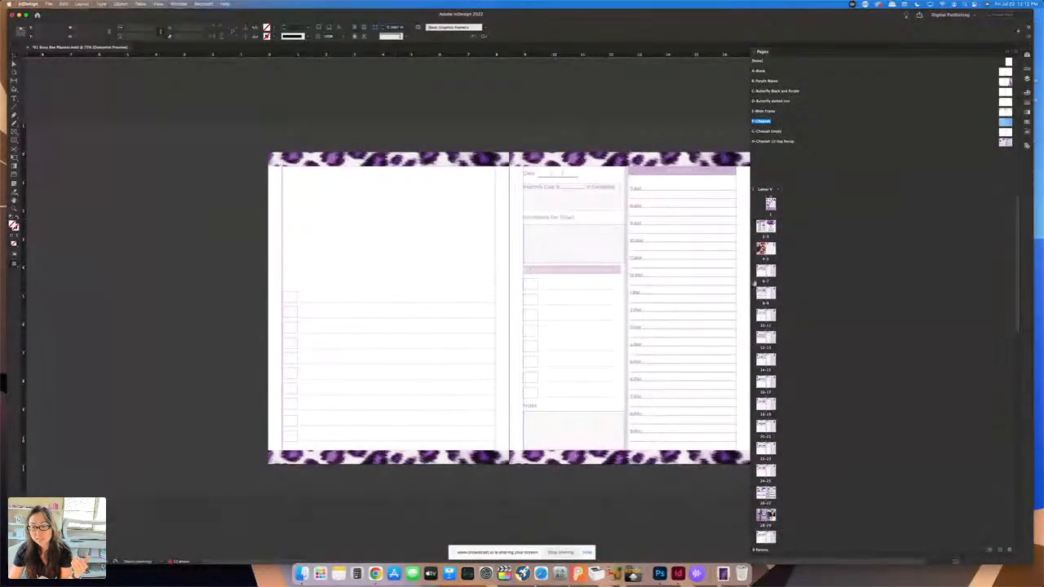
double_click(764, 272)
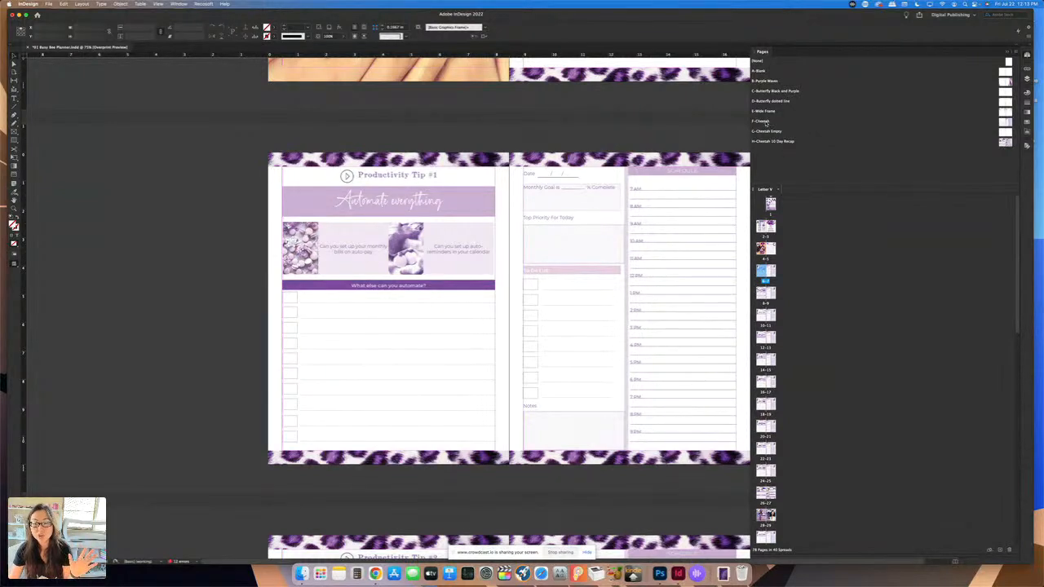
double_click(765, 314)
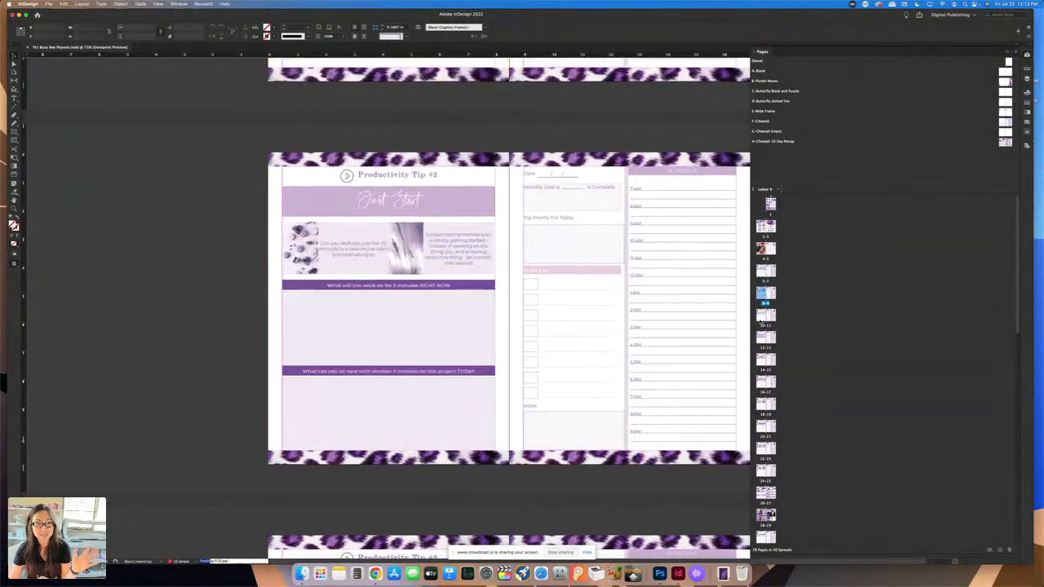
double_click(764, 320)
double_click(763, 340)
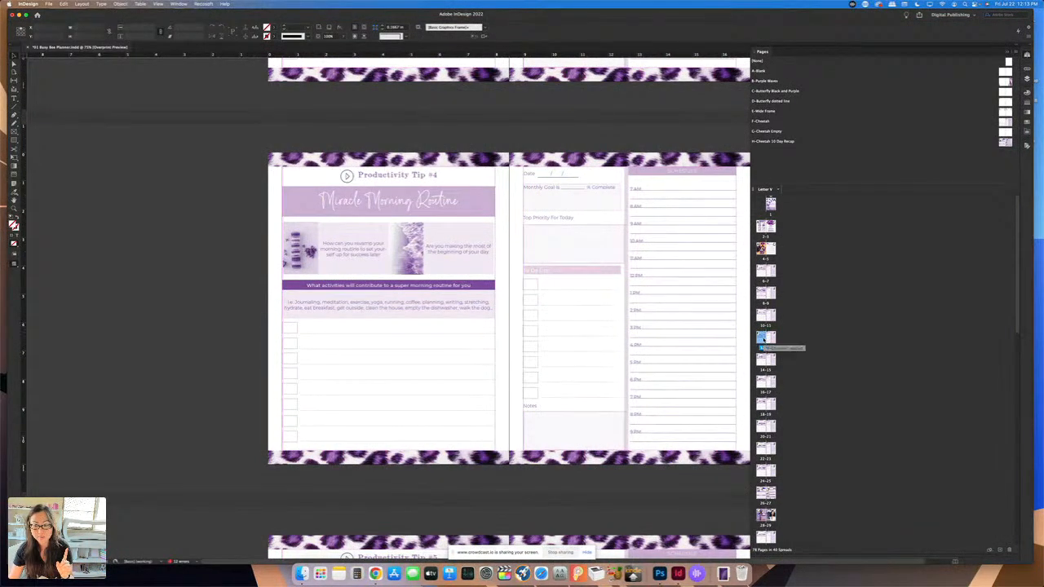
Step: Recolor the outlines of the left page's checkboxes on the F-Cheetah parent with the green C=75 M=5 Y=100 K=0 swatch
double_click(758, 120)
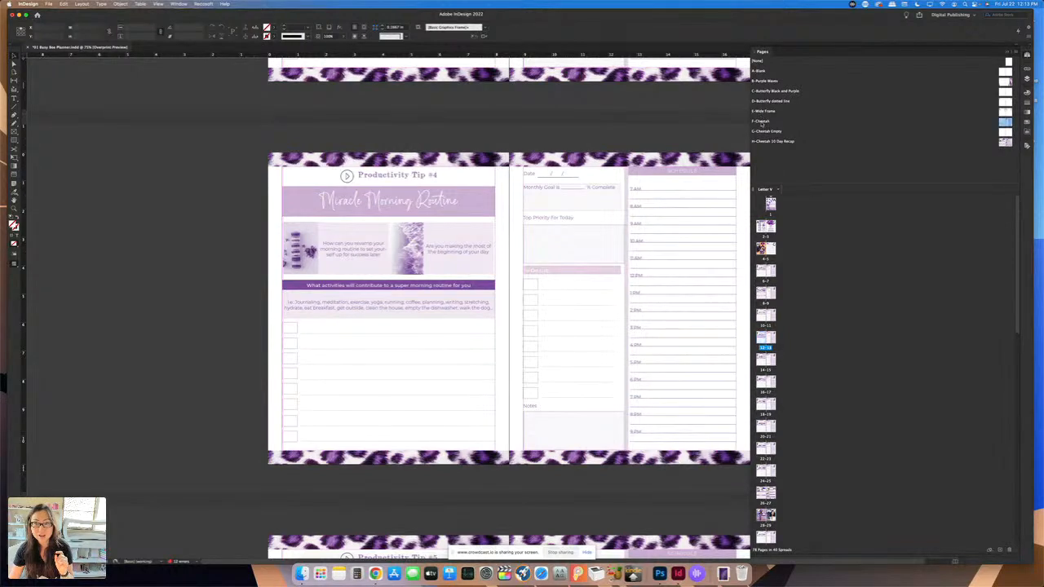
drag(238, 278, 420, 462)
mouse_move(271, 279)
mouse_down()
mouse_move(288, 345)
mouse_move(291, 438)
mouse_move(296, 421)
mouse_up()
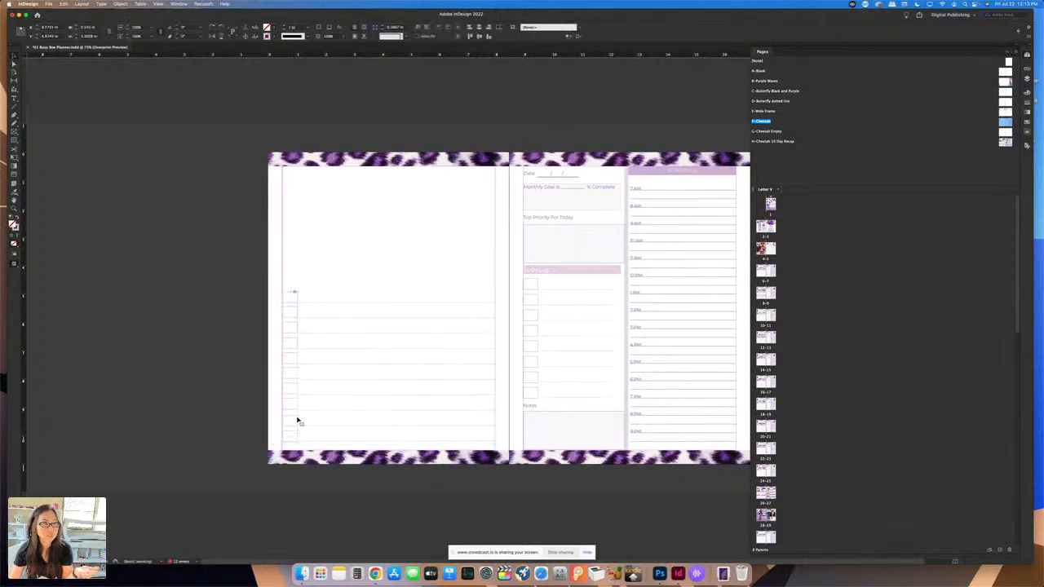
click(273, 37)
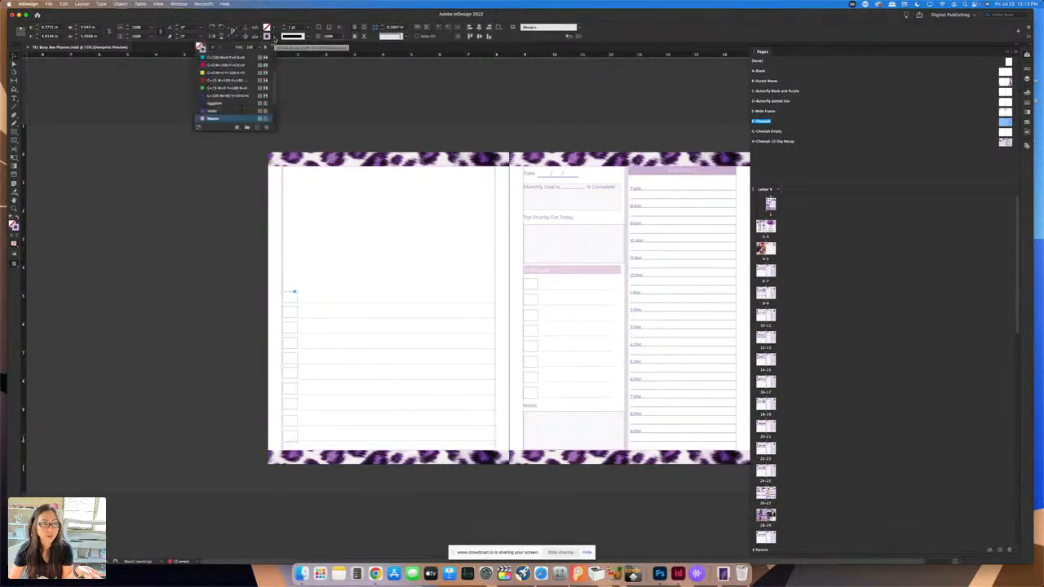
click(228, 88)
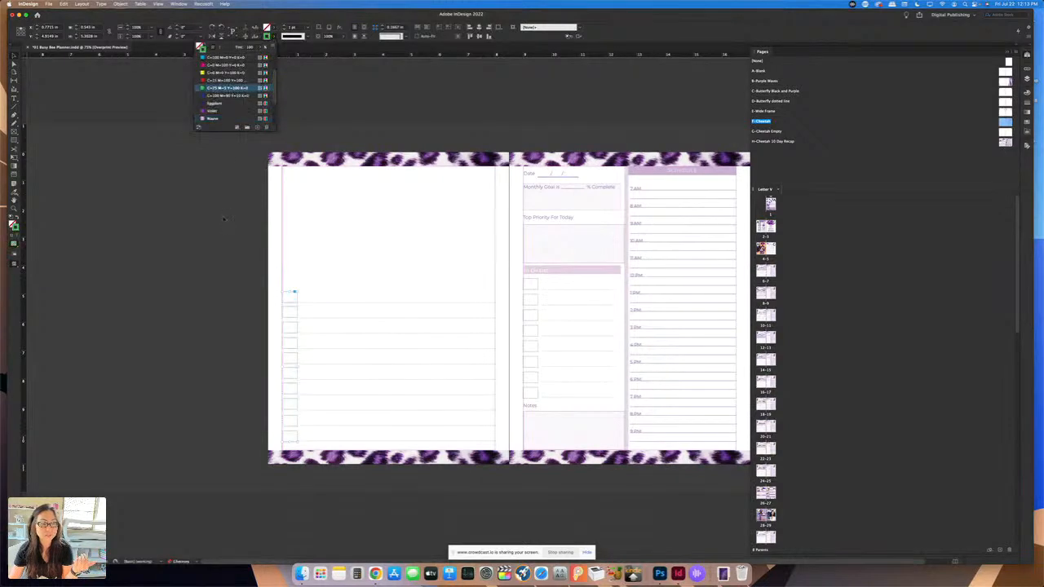
click(218, 231)
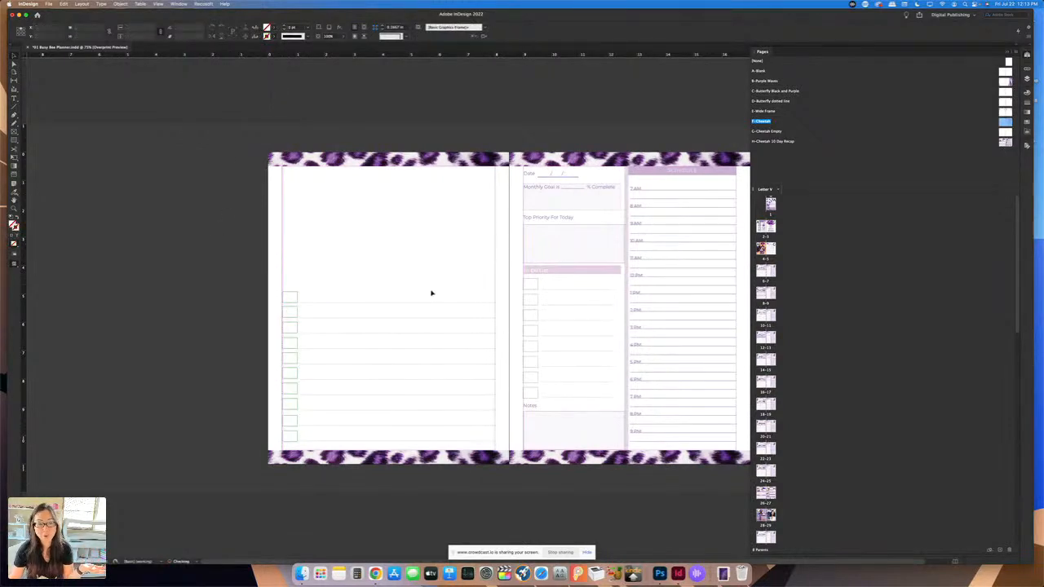
Step: Recolor all the writing lines beside the left page's checkboxes green by changing the color of their text
click(424, 303)
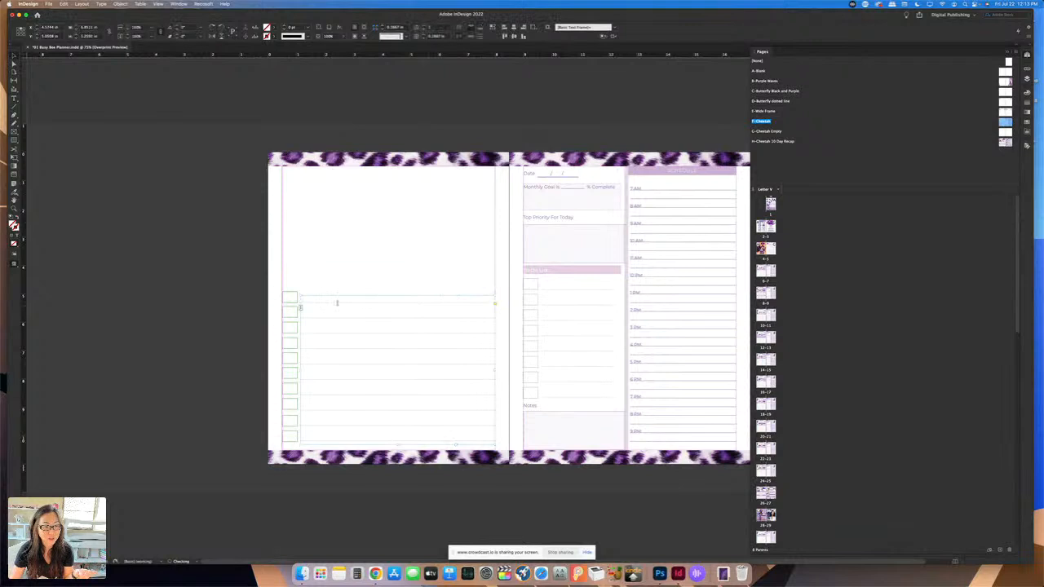
drag(313, 298, 446, 439)
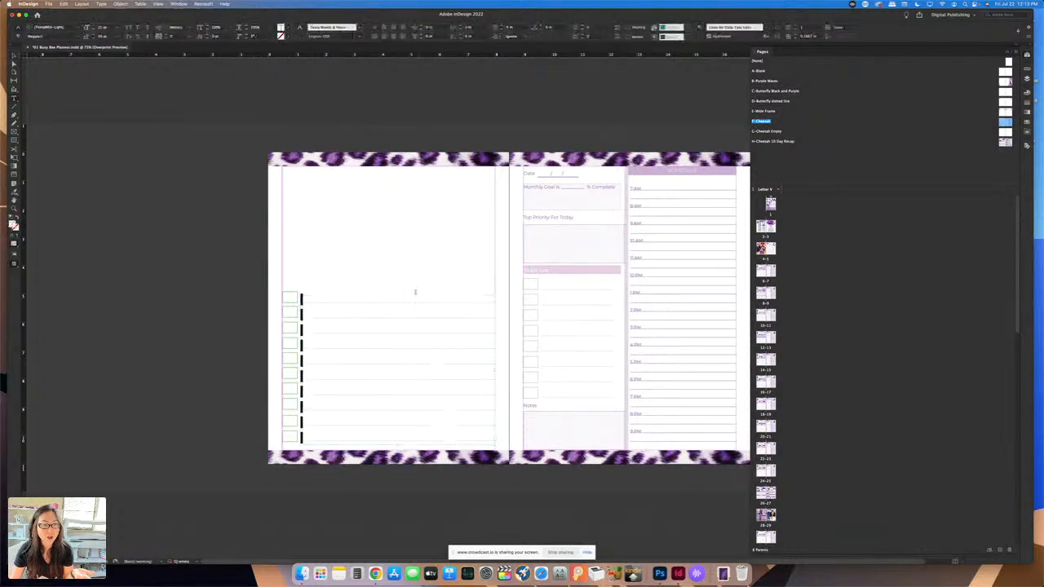
click(285, 28)
click(233, 80)
click(222, 262)
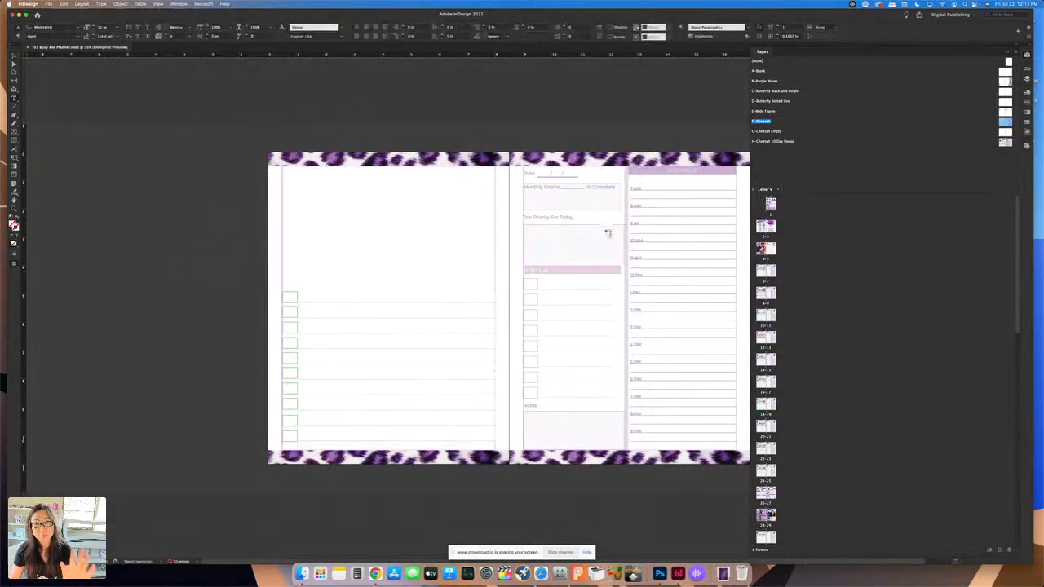
Step: Check the checklist recoloring on the document spreads 6-7, 10-11, 14-15 and 18-19
double_click(762, 276)
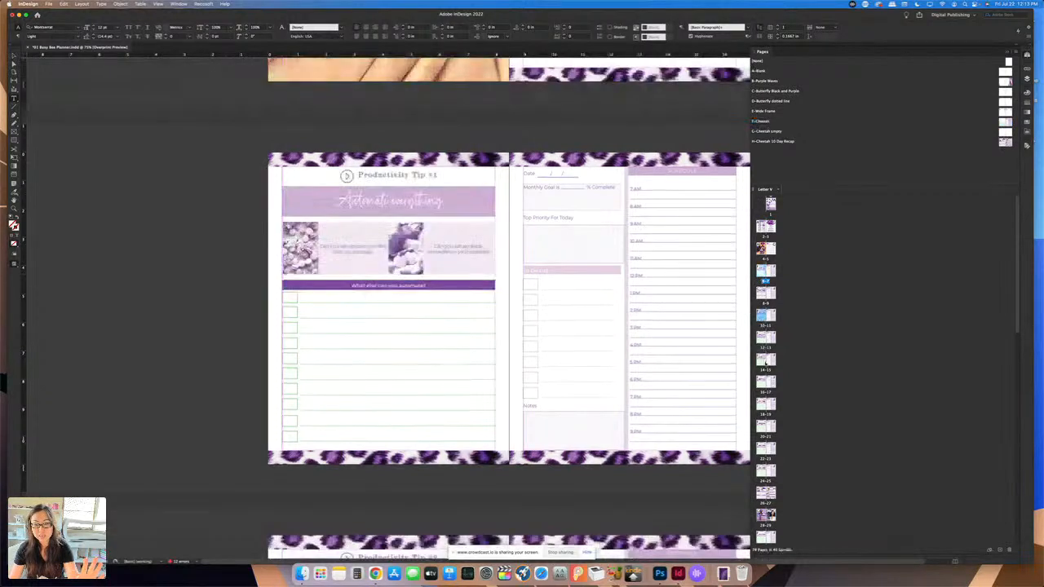
double_click(764, 317)
double_click(765, 359)
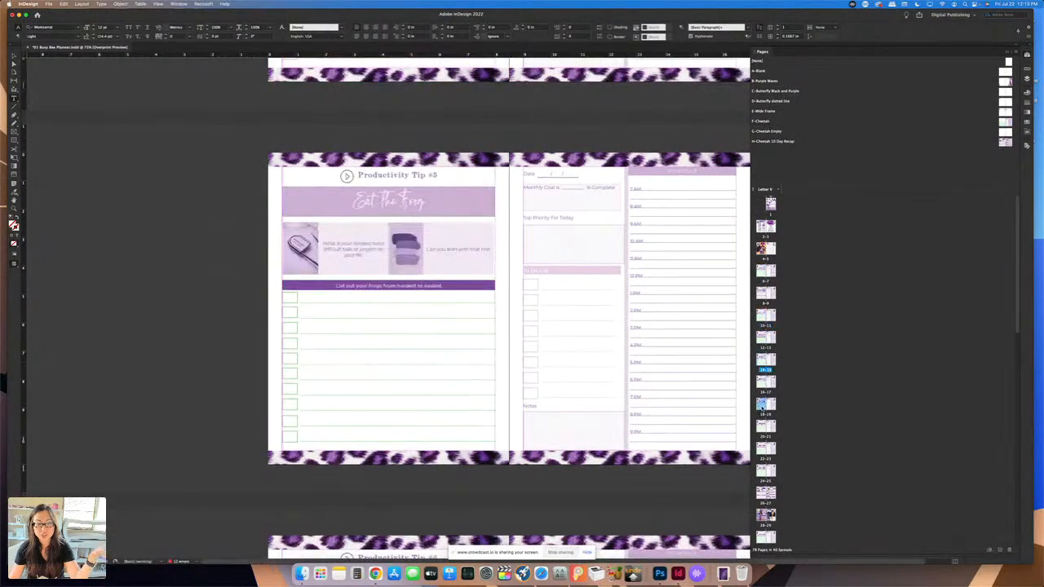
double_click(764, 404)
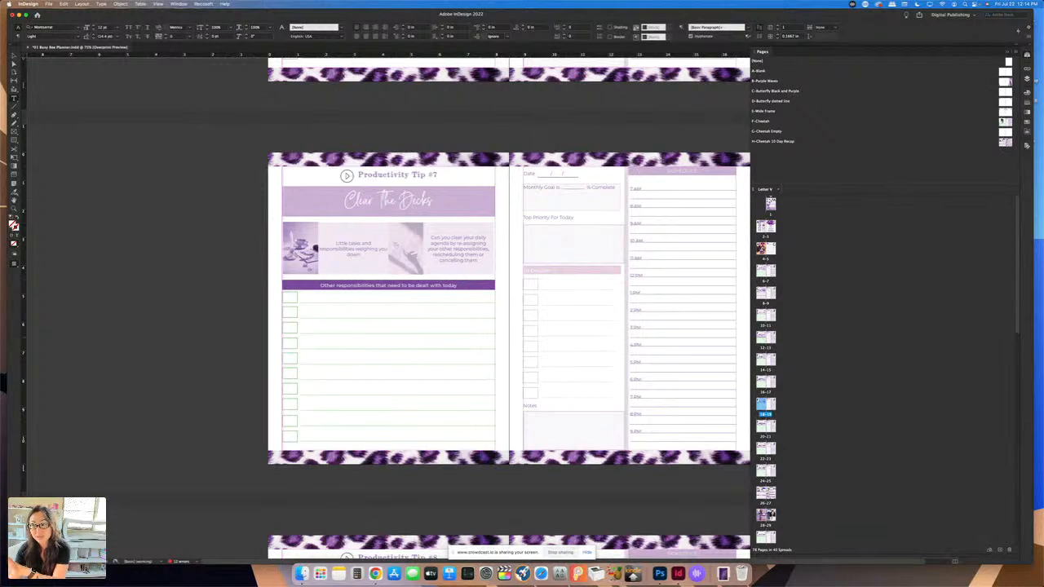
Step: Fill the Schedule header and the vertical bar beside the schedule on the F-Cheetah parent with green C=75 M=5 Y=100 K=0
double_click(983, 122)
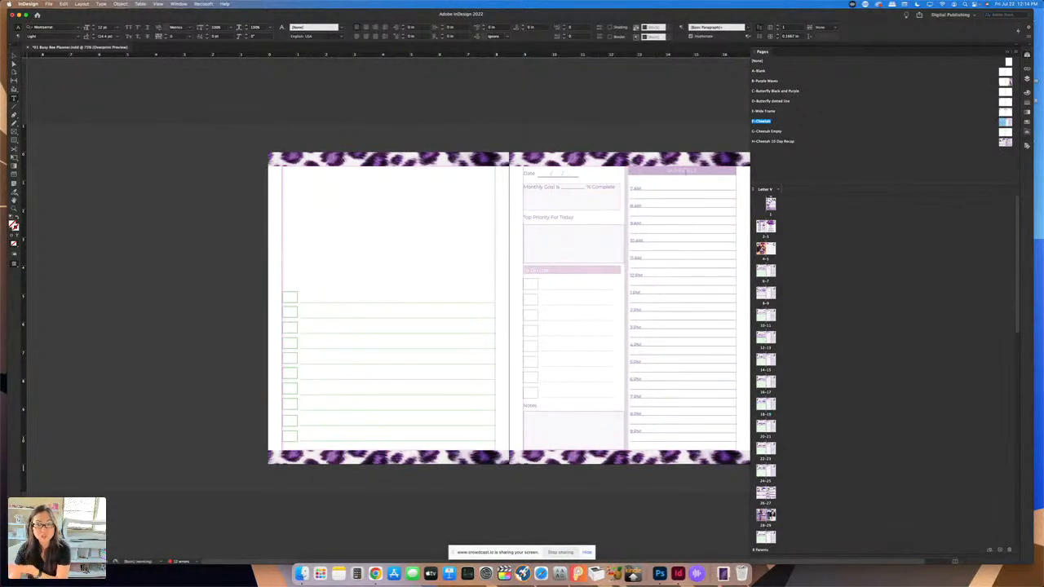
click(18, 57)
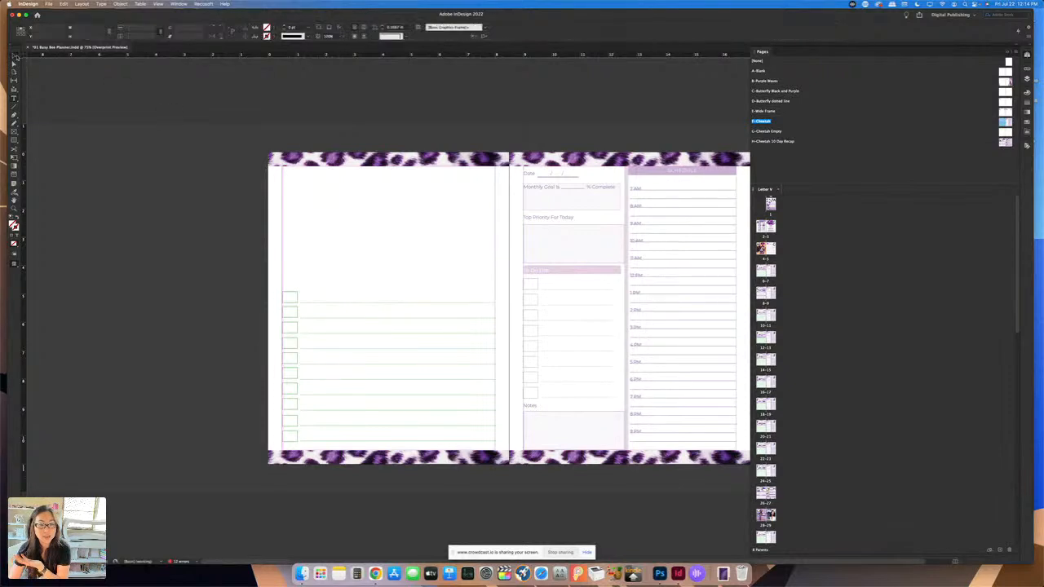
click(664, 171)
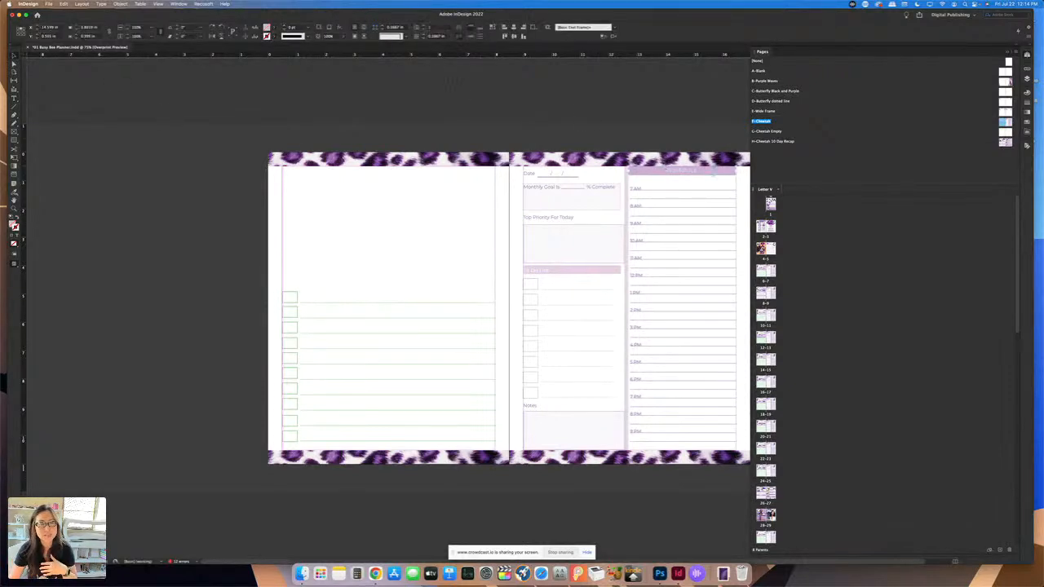
click(274, 27)
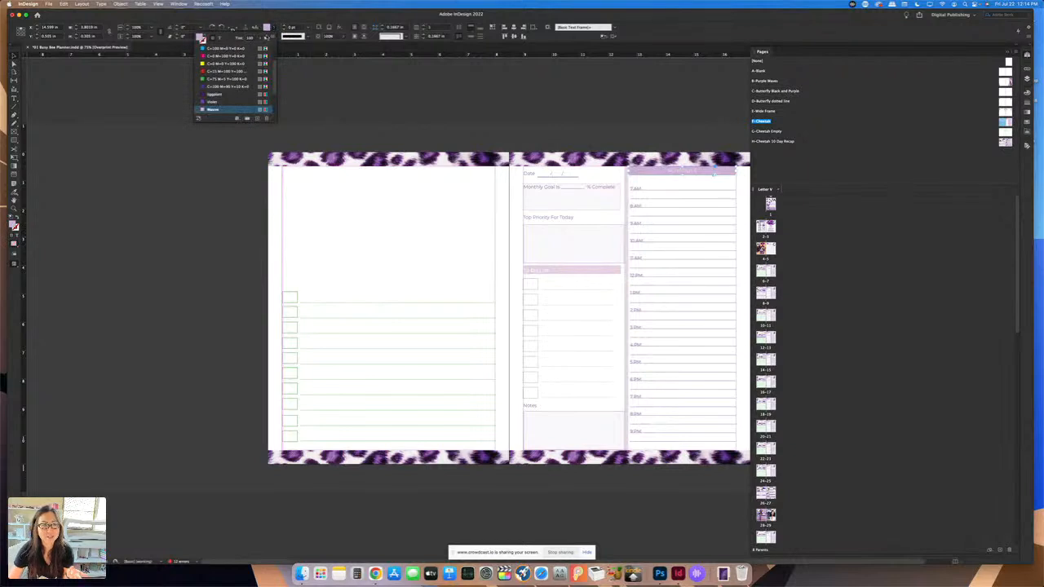
click(241, 79)
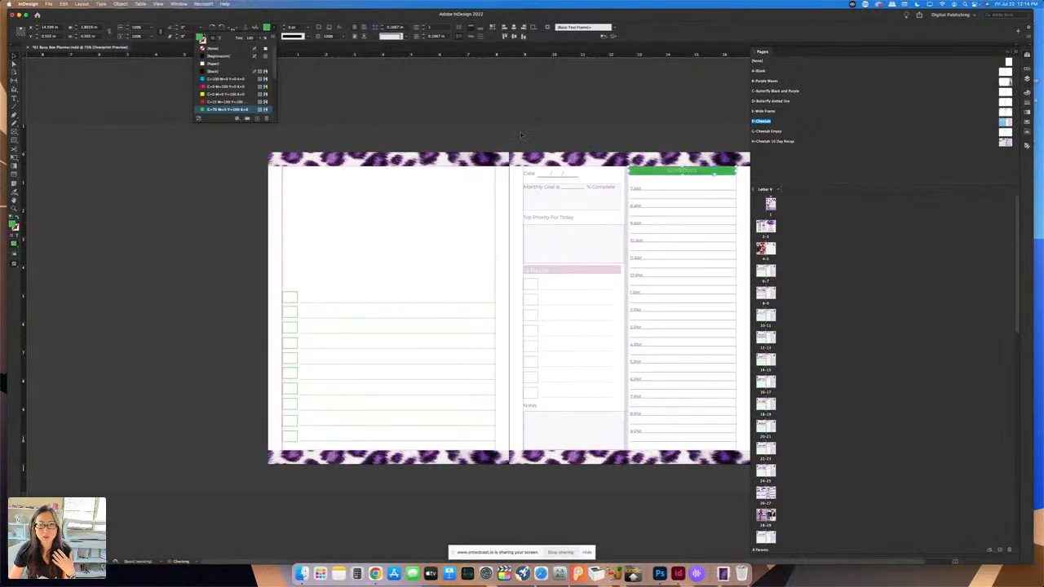
click(625, 197)
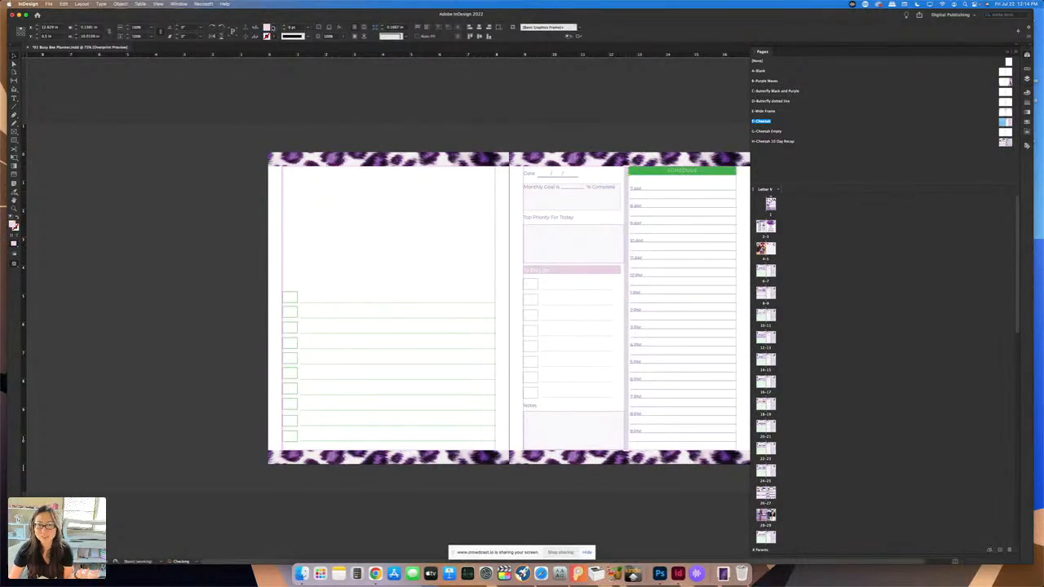
click(274, 27)
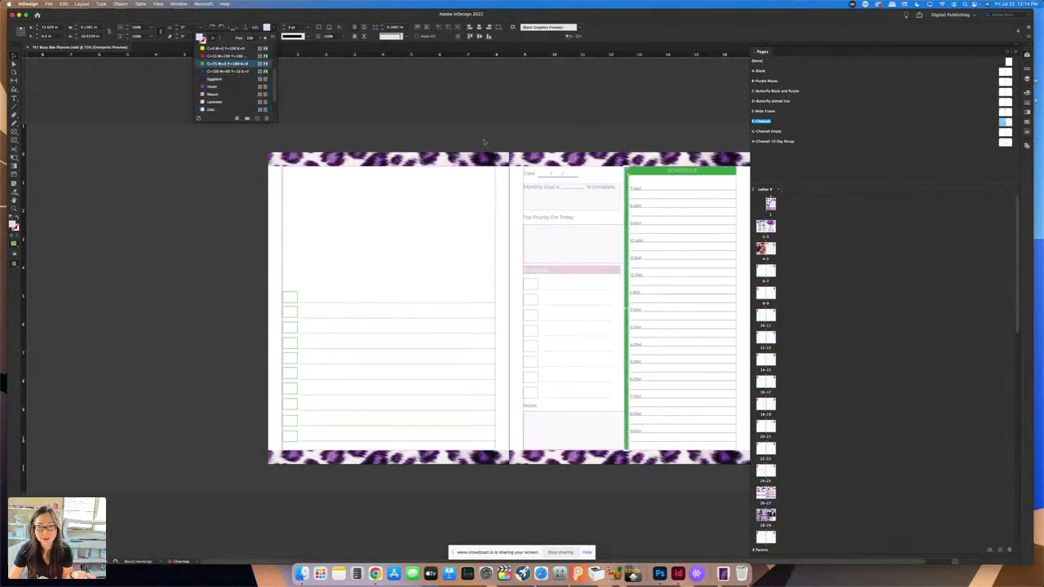
Step: Recolor the schedule's hour labels and lines with green C=75 M=5 Y=100 K=0 and deselect everything
click(642, 189)
drag(640, 182, 697, 444)
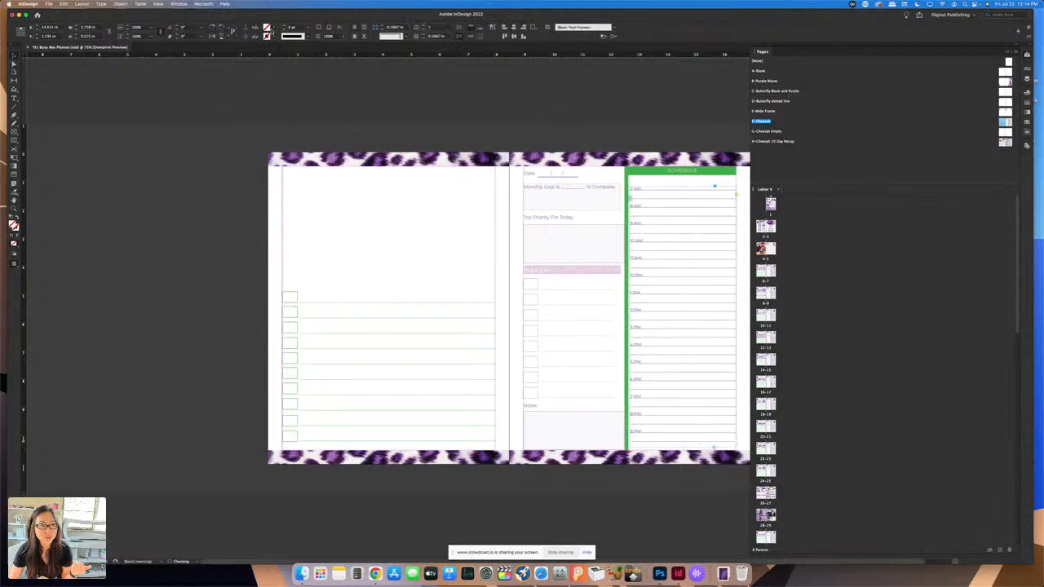
click(201, 38)
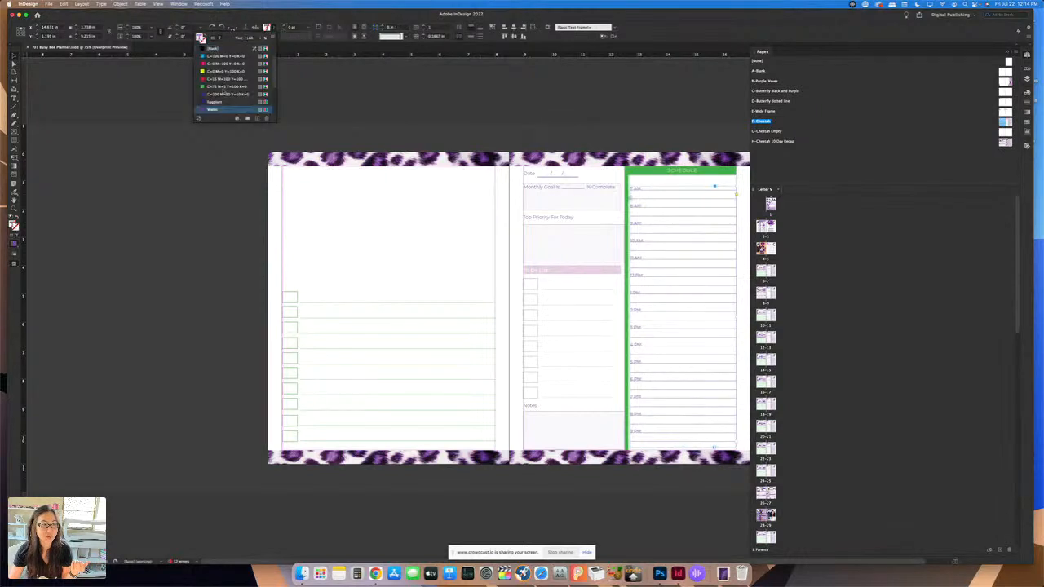
click(222, 92)
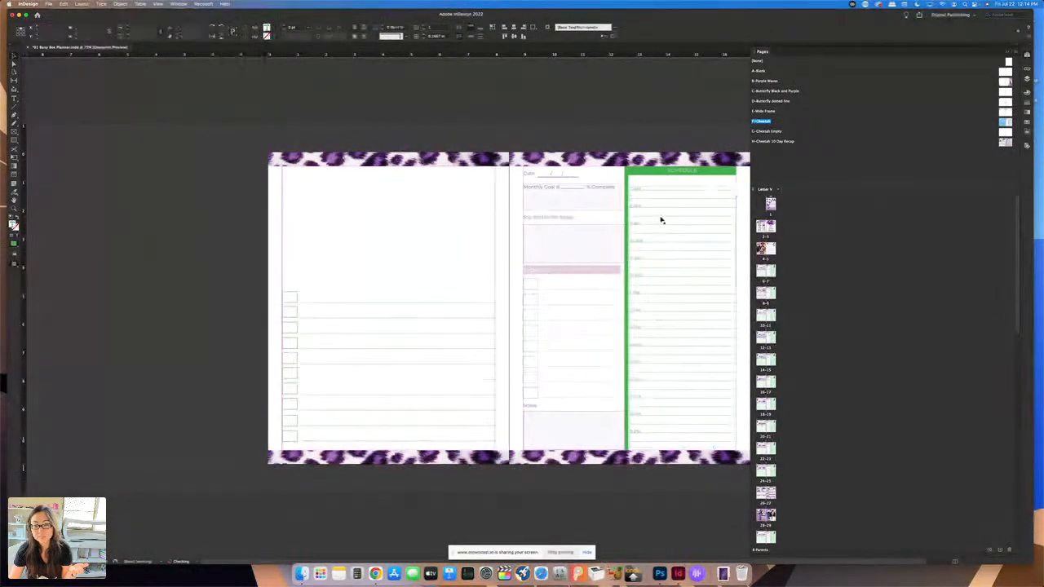
key(super+shift+a)
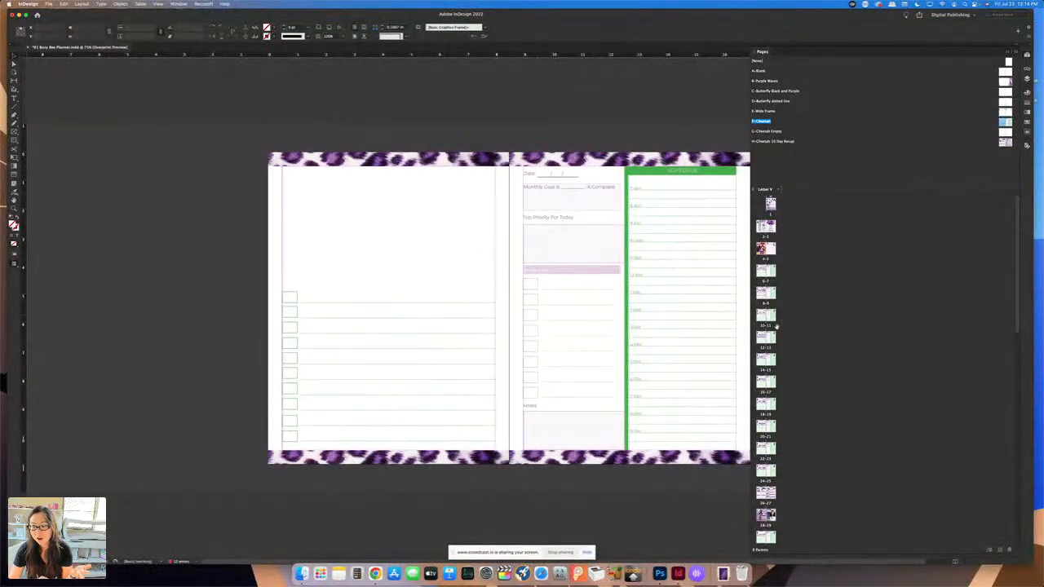
Step: Check the recolored schedule on the document spreads from 6-7 through 22-23
double_click(772, 295)
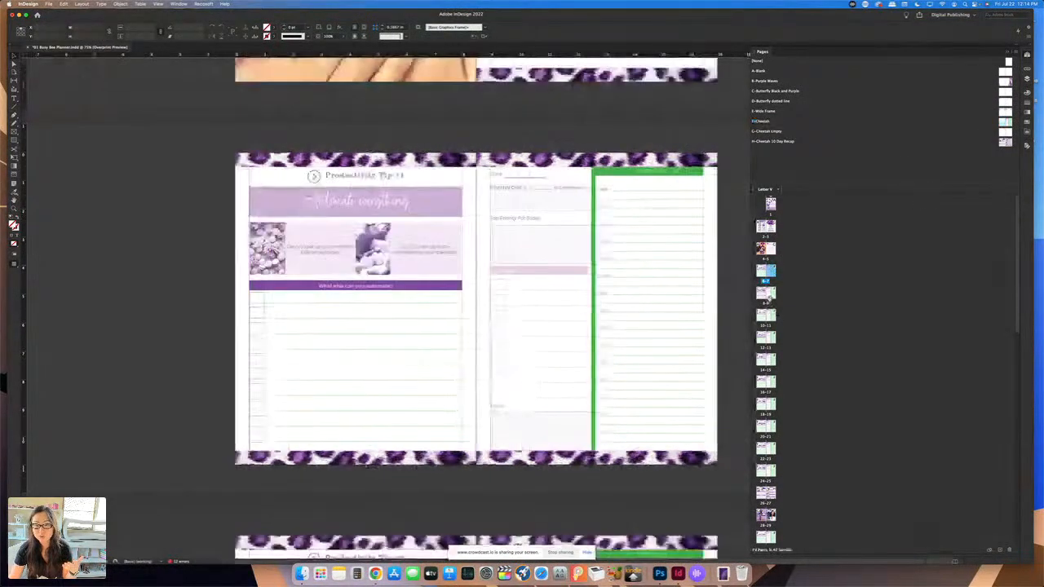
double_click(769, 316)
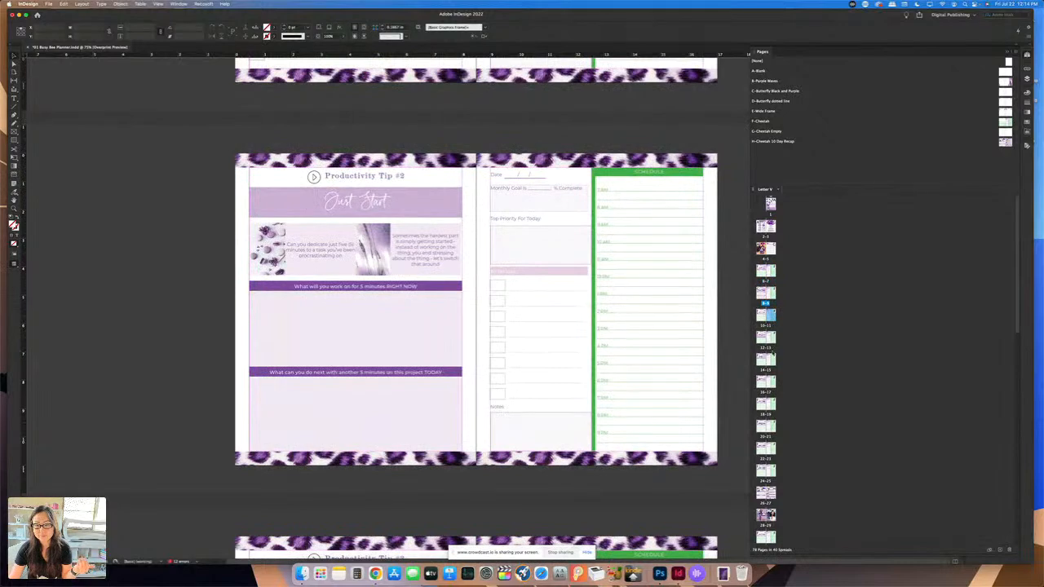
double_click(770, 341)
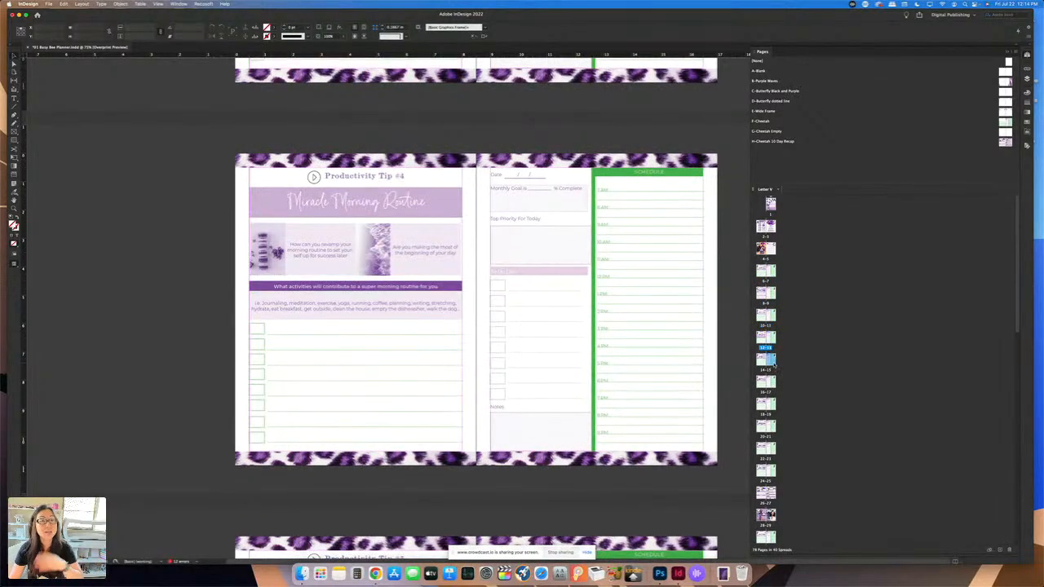
double_click(768, 403)
double_click(767, 404)
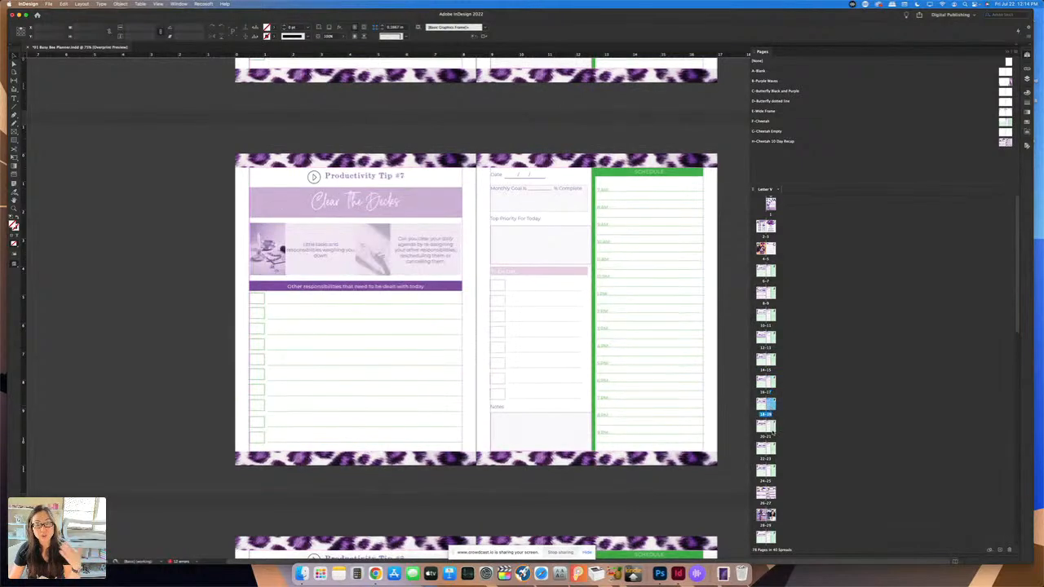
double_click(768, 425)
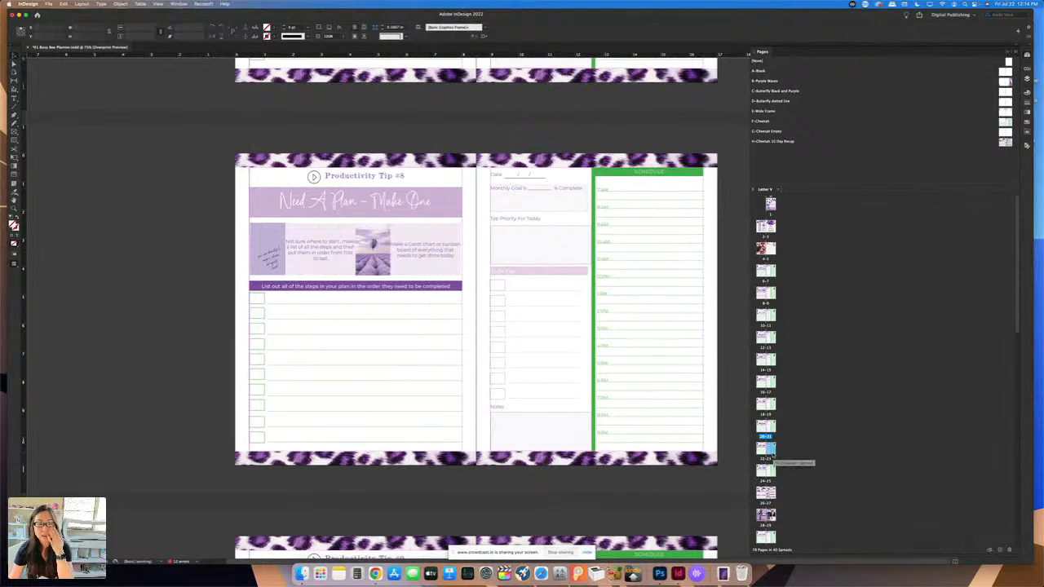
double_click(768, 450)
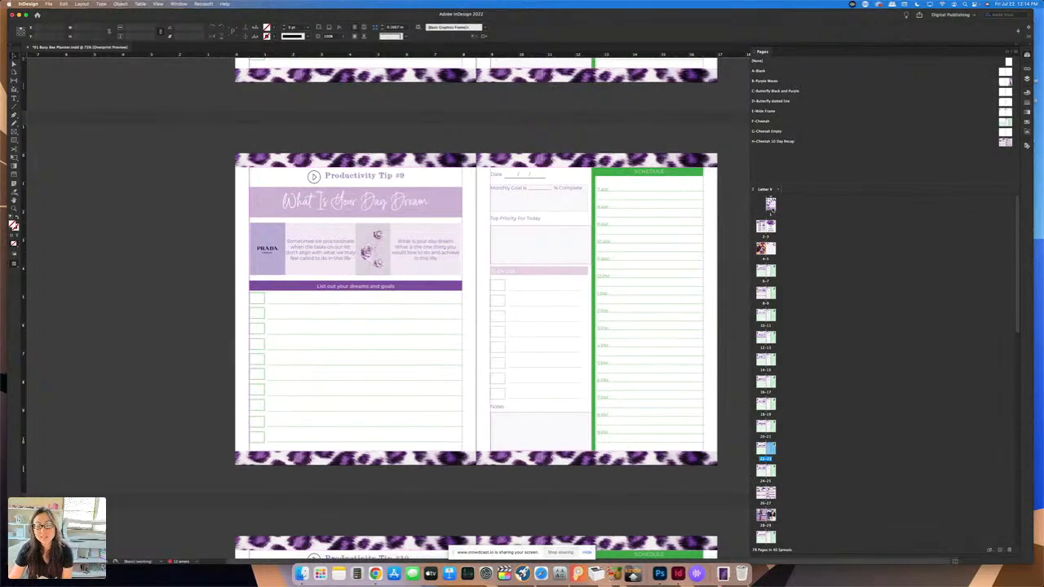
Step: View the welcome spread 2-3 and the monthly calendar spread 4-5
double_click(765, 228)
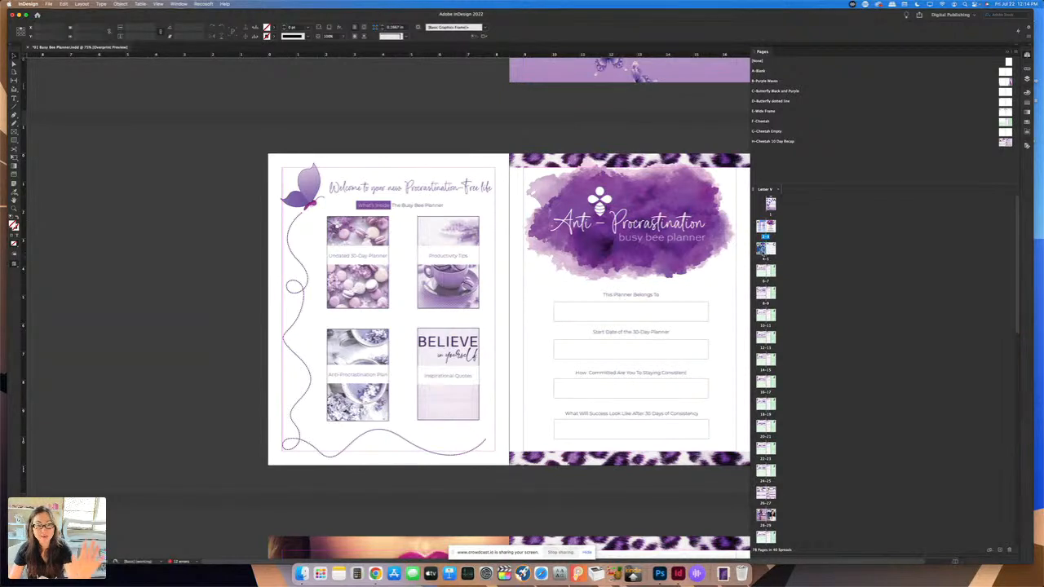
double_click(763, 248)
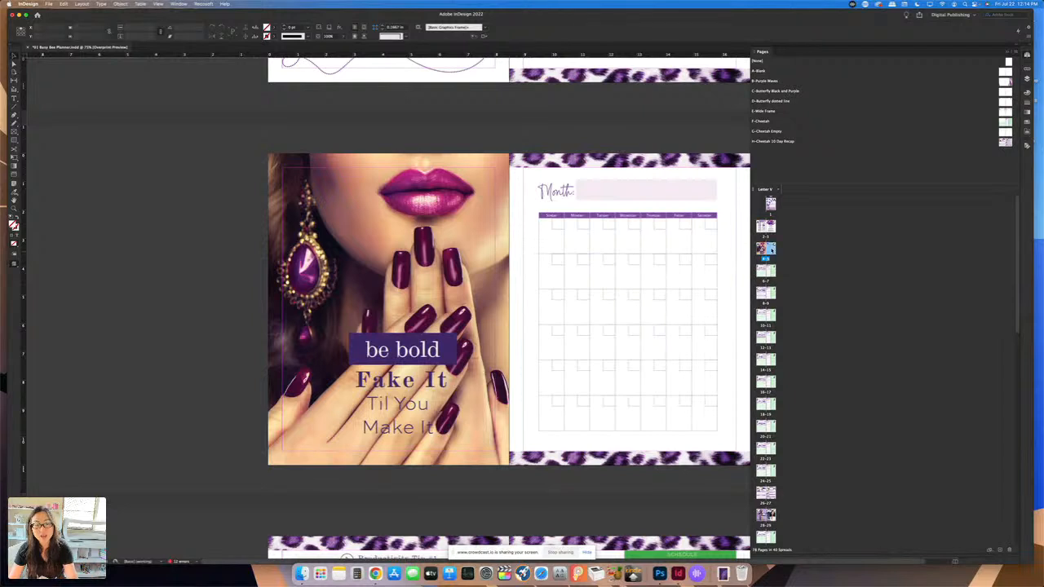
scroll(772, 249, right, 2)
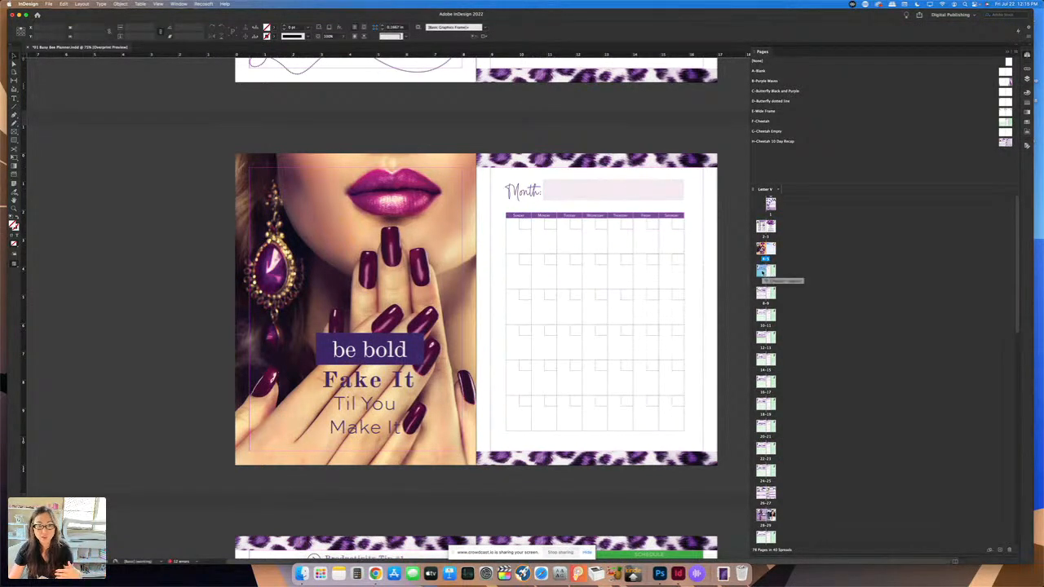
Step: Review the Productivity Tip spreads from 6-7 through 24-25 for the recolored daily layout
double_click(764, 270)
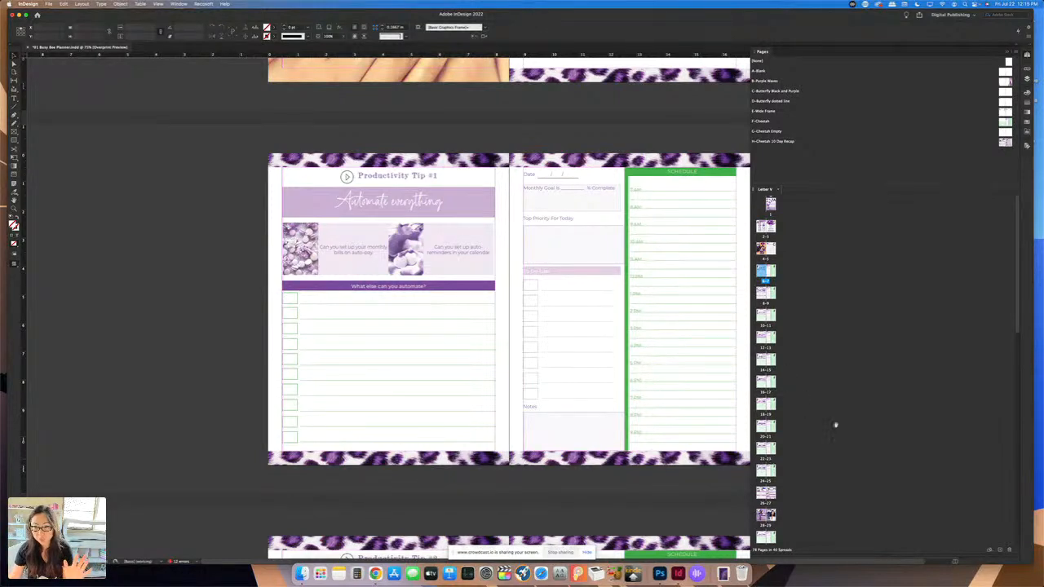
double_click(763, 299)
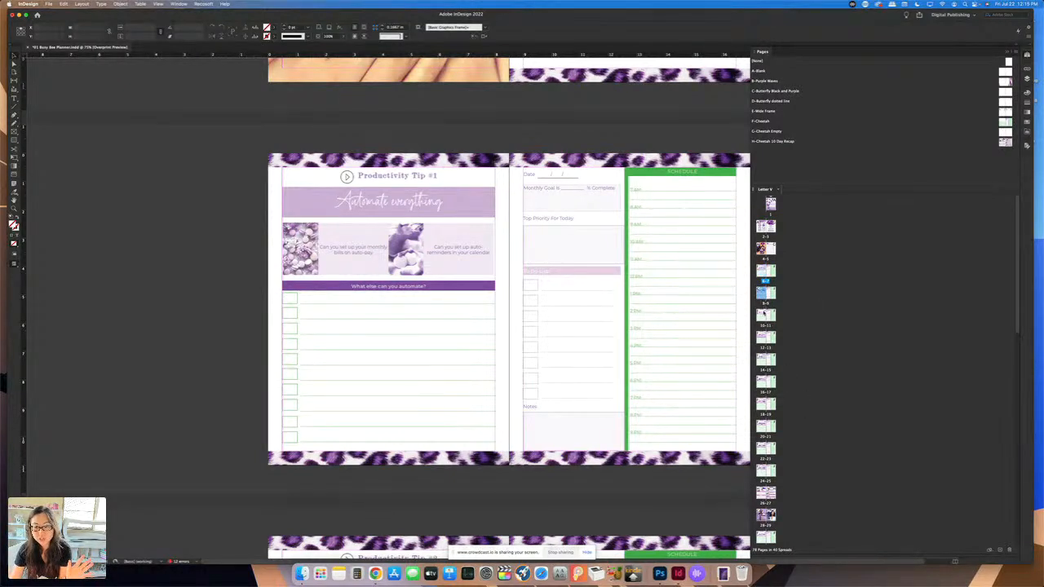
double_click(764, 318)
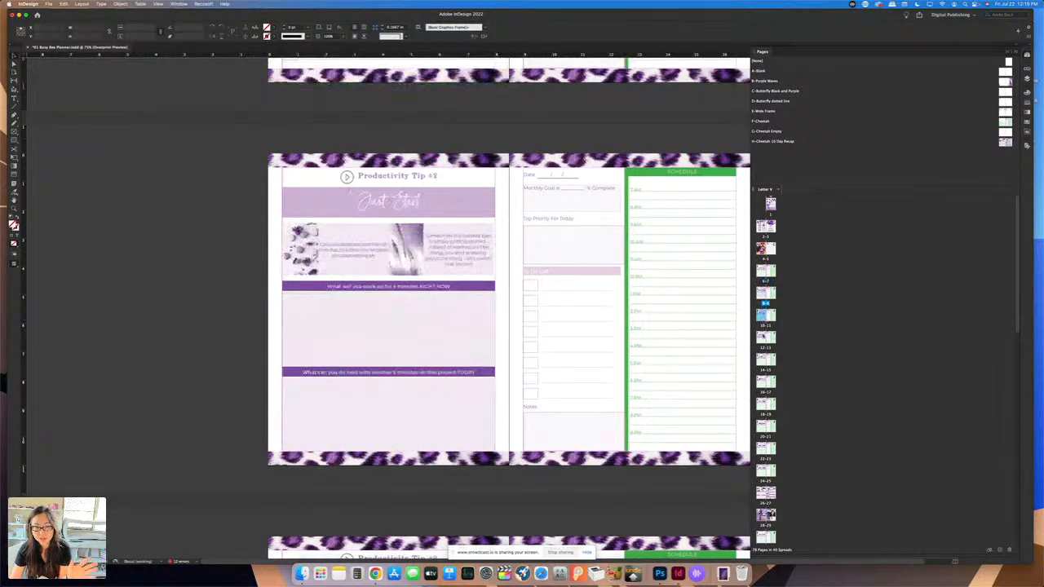
double_click(763, 338)
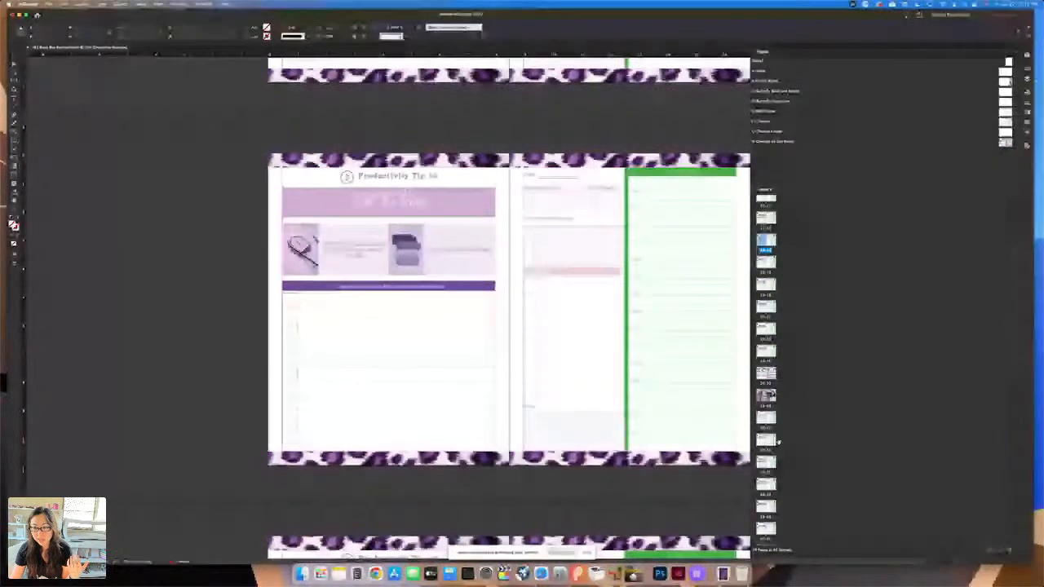
double_click(765, 349)
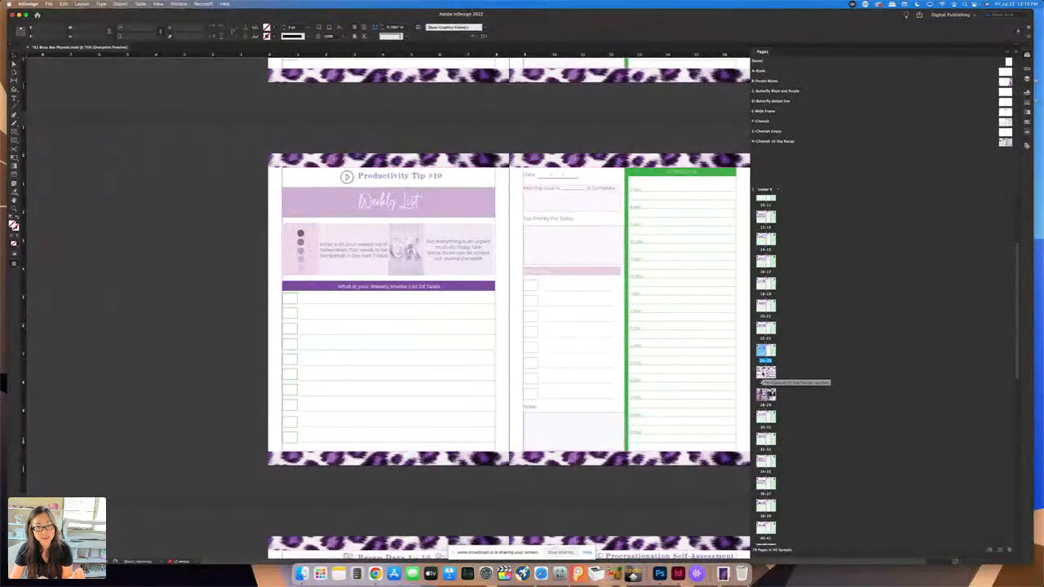
Step: Examine recap spread 26-27 and its parent H-Cheetah 10 Day Recap, fitting the whole parent spread in view
click(761, 374)
double_click(768, 392)
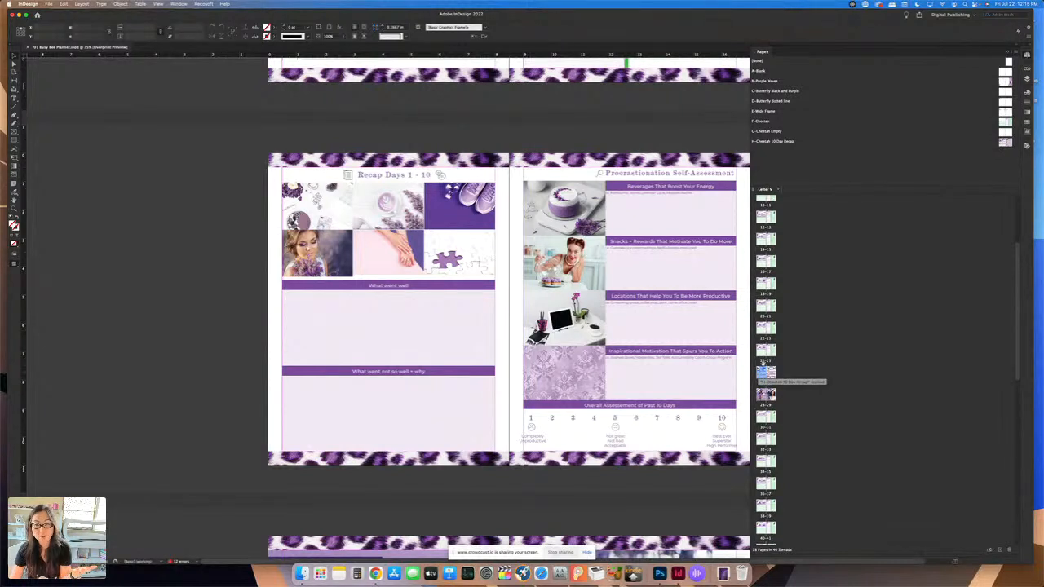
click(780, 144)
double_click(780, 144)
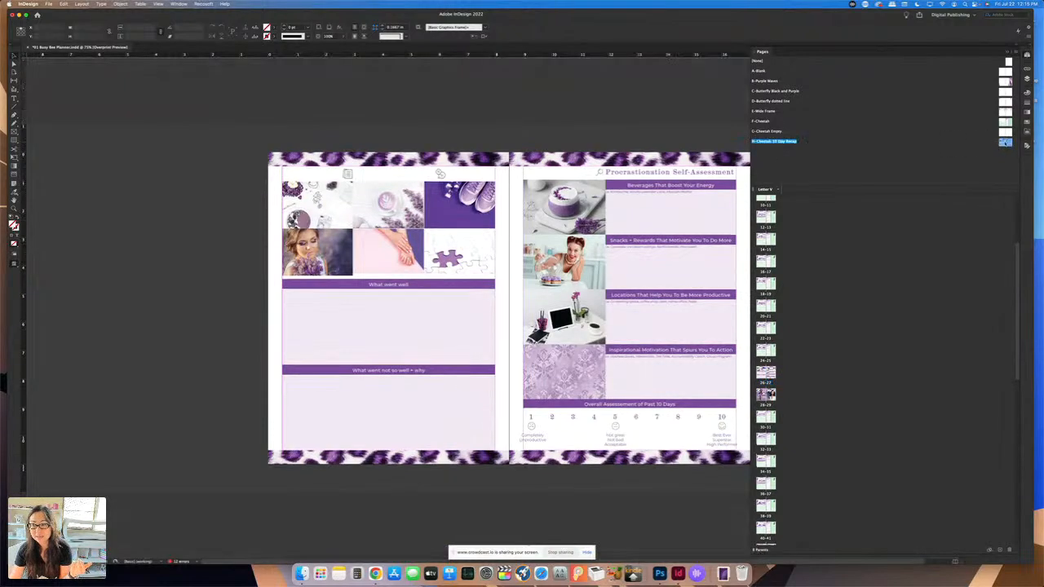
key(super+0)
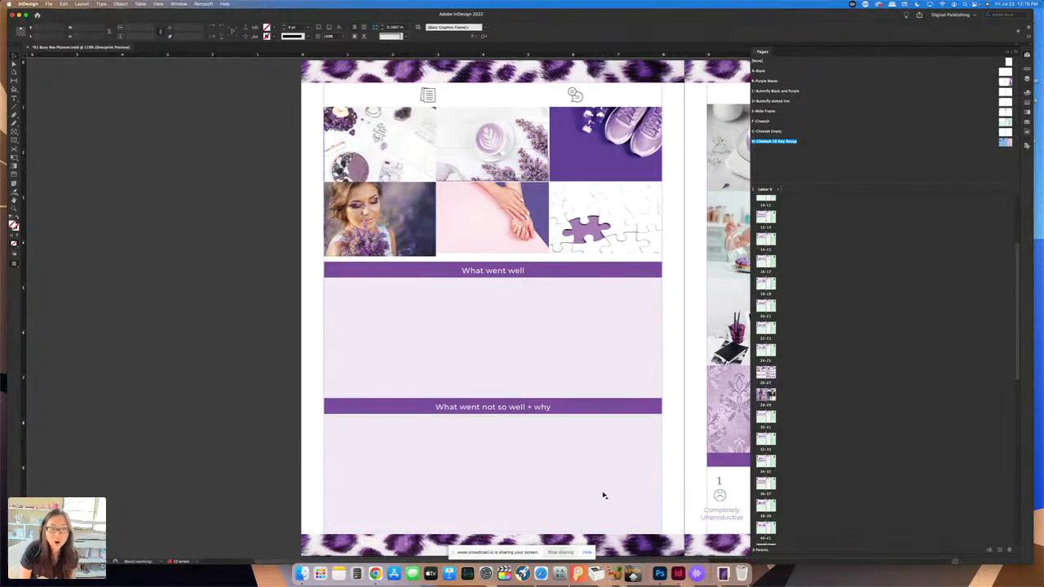
key(super+minus)
key(super+minus)
key(super+minus)
key(super+minus)
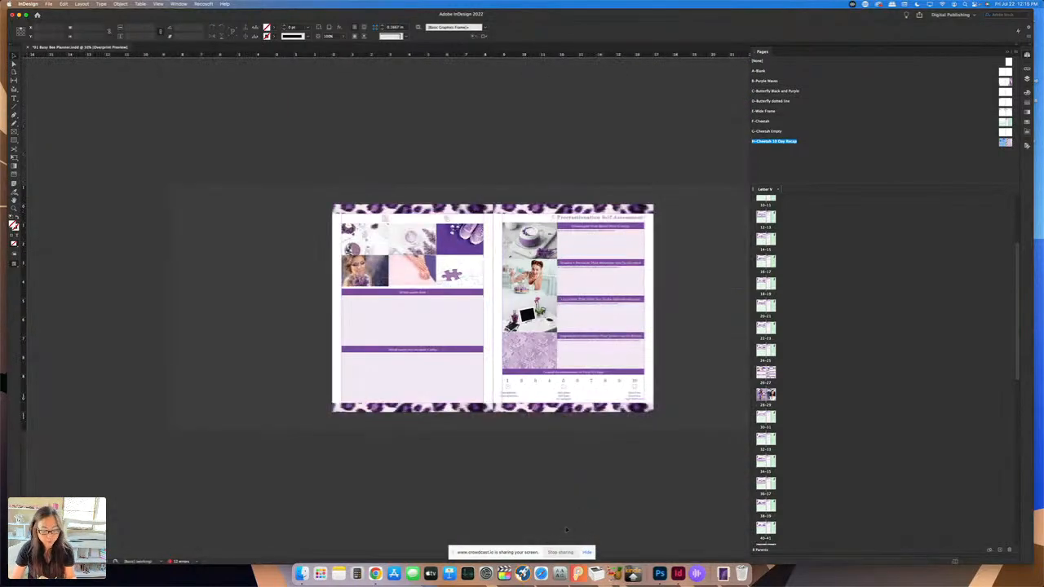
key(super+alt+0)
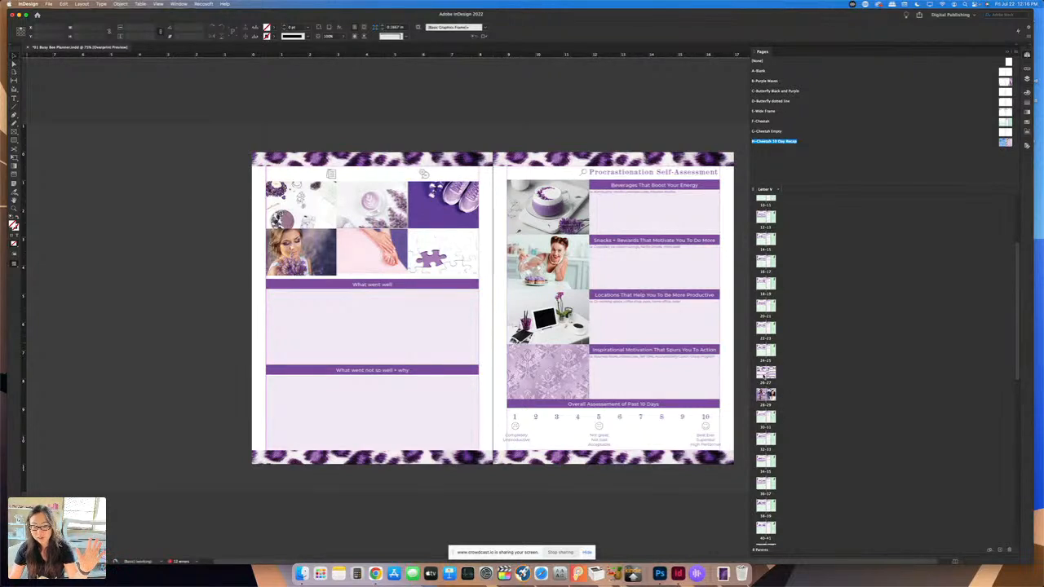
Step: Return to spread 26-27 and override all parent page items on the Procrastination Self-Assessment page
double_click(765, 375)
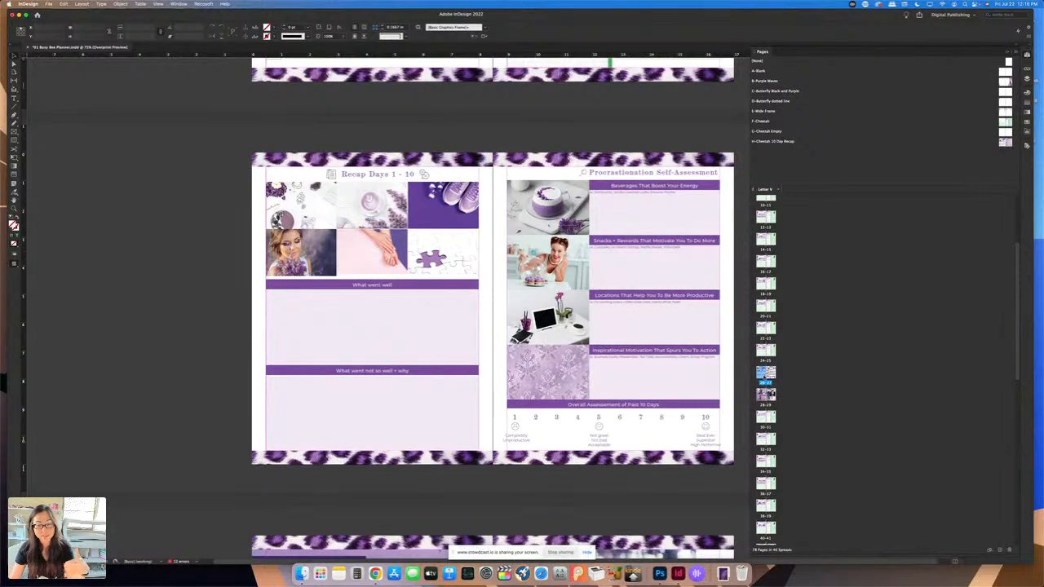
click(358, 176)
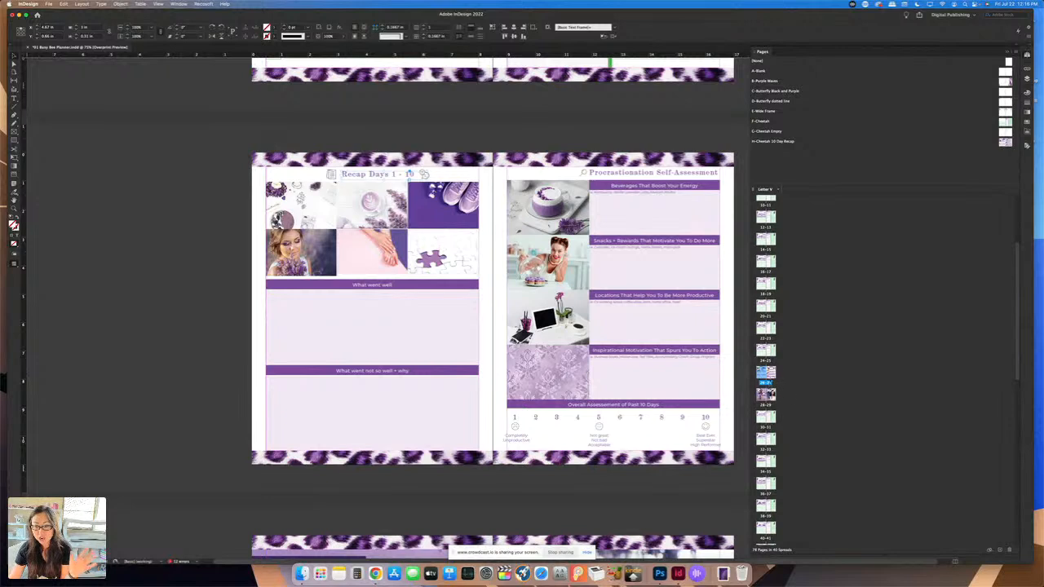
double_click(765, 375)
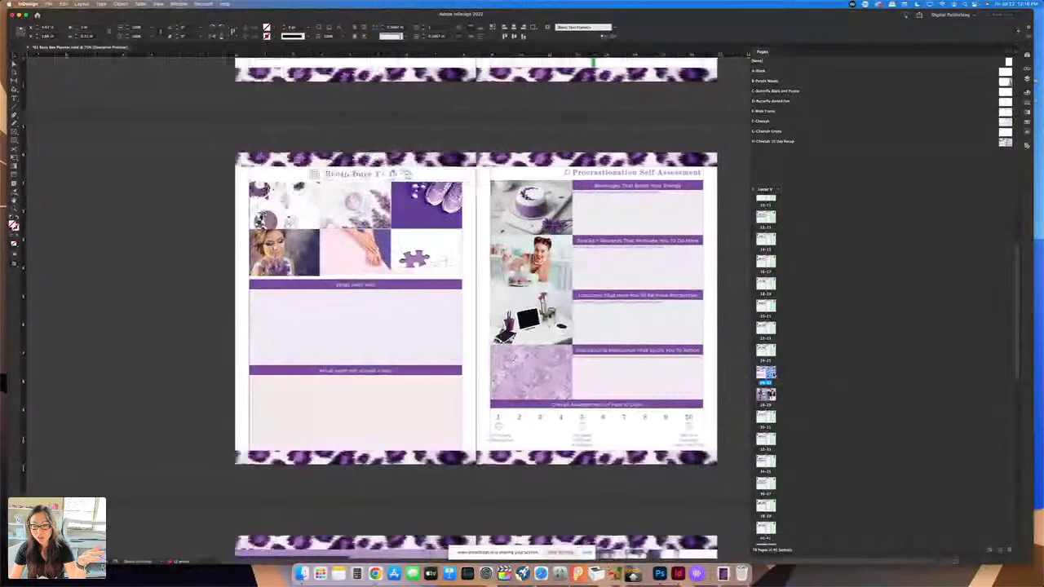
right_click(767, 377)
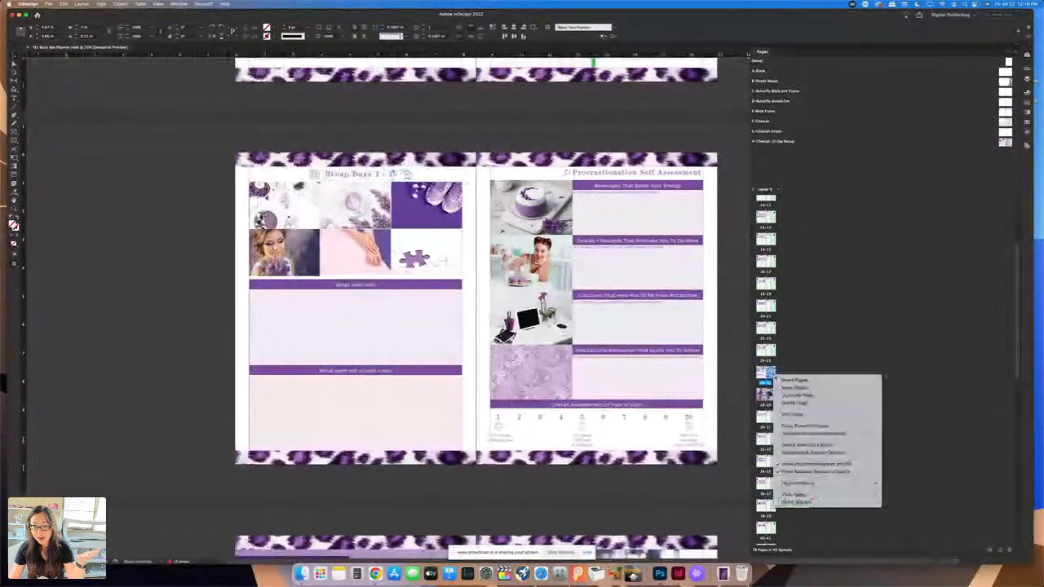
click(809, 434)
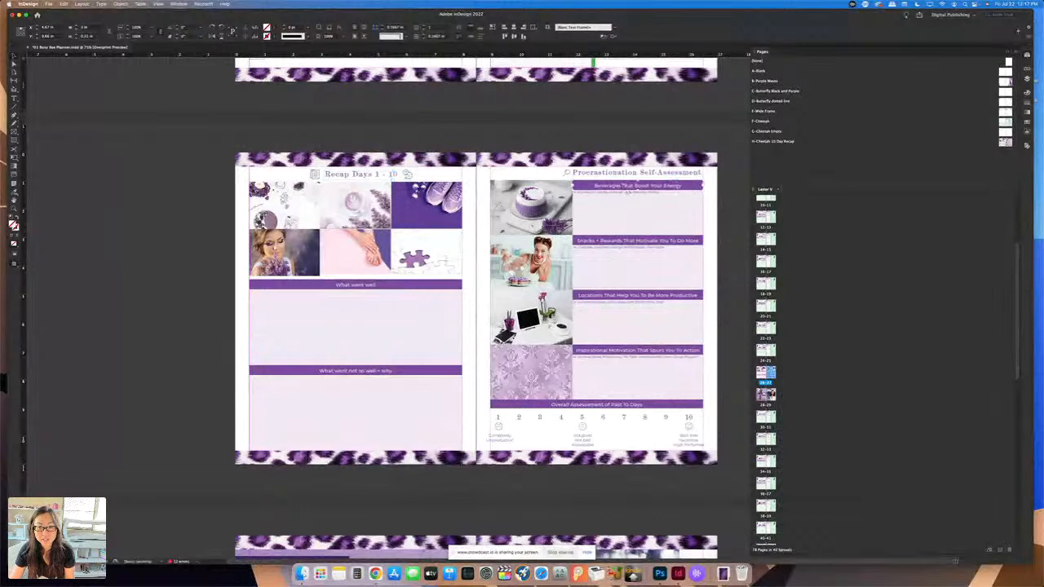
Step: Replace the first self-assessment heading, "Beverages That Boost Your Energy", with "I can change this to whatever I want"
double_click(683, 189)
triple_click(684, 189)
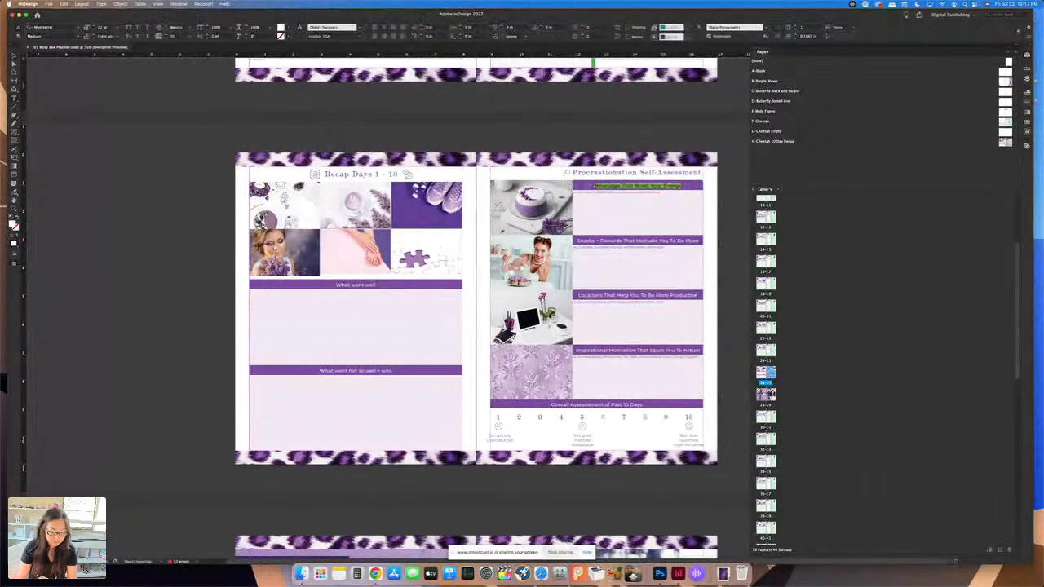
text(Tasks Yo)
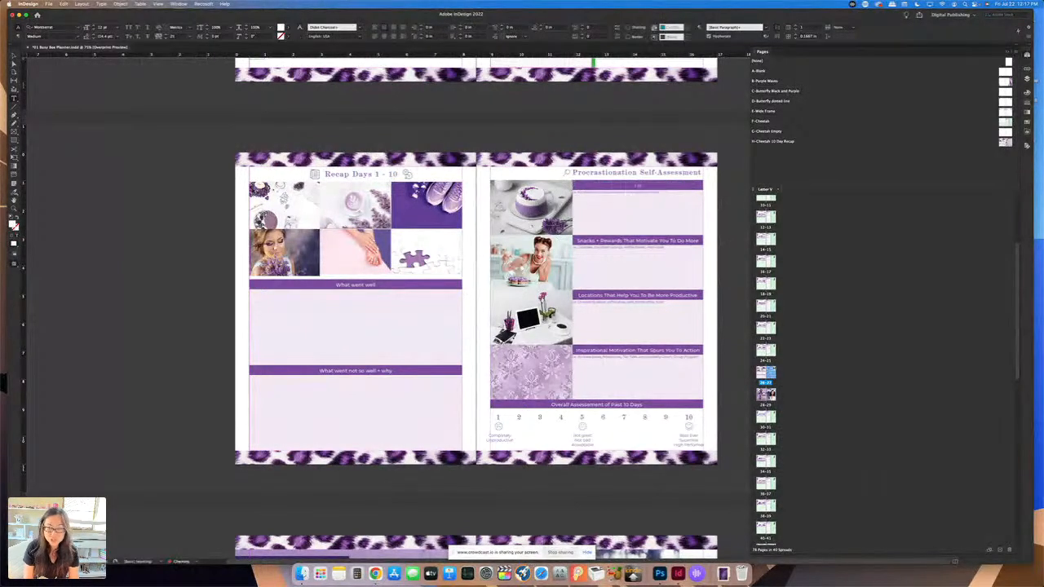
text(ange this to whatev)
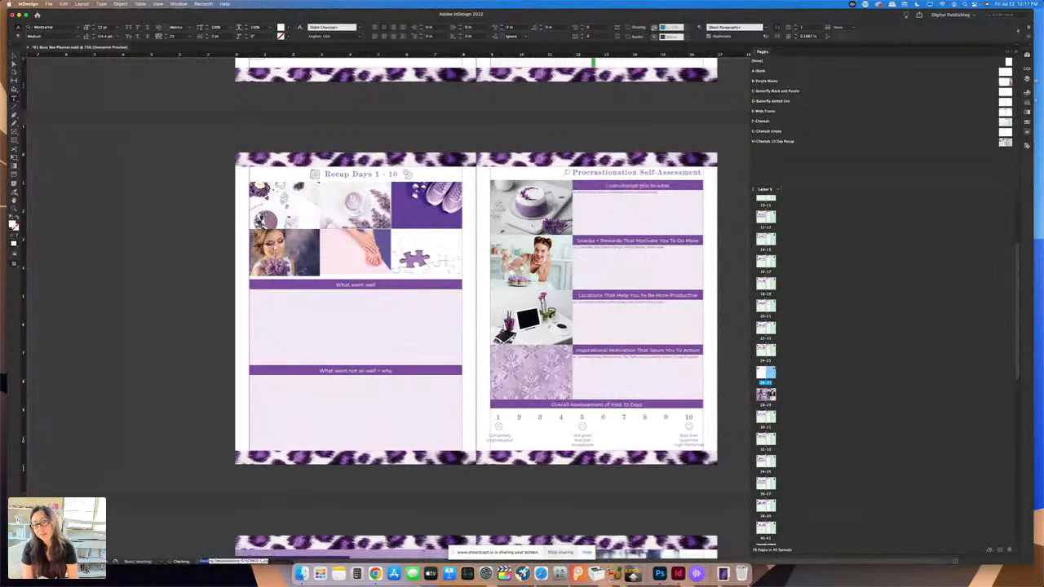
text(er I want)
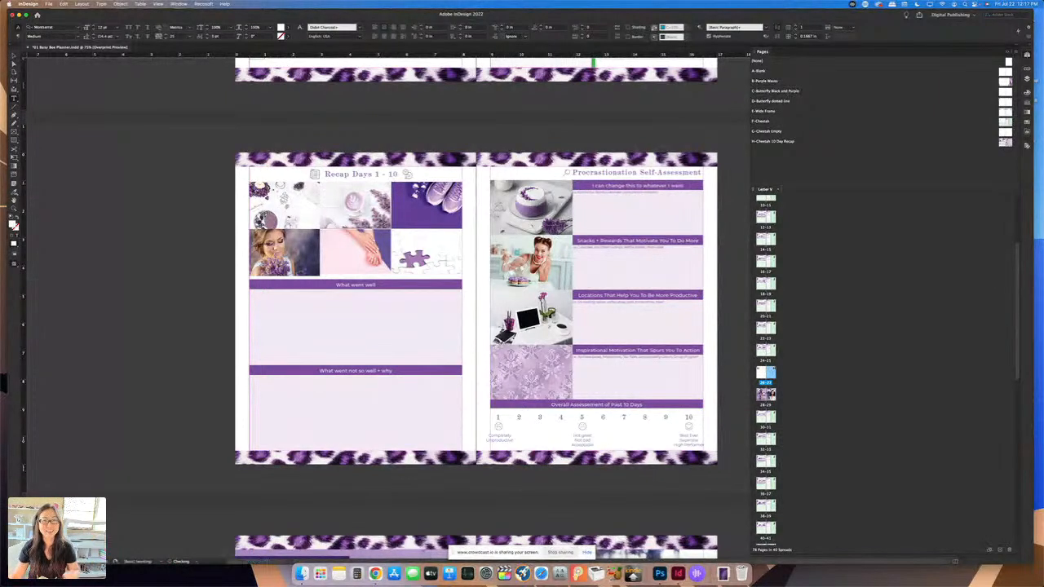
Step: Compare the H-Cheetah 10 Day Recap parent with the edited heading on spread 26-27
click(1007, 144)
double_click(1007, 144)
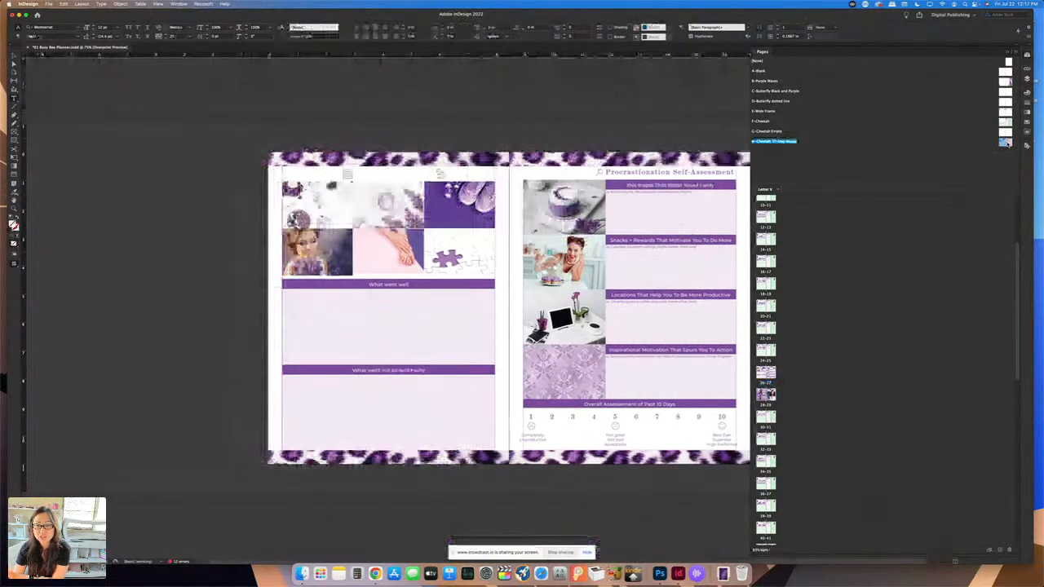
click(768, 372)
double_click(767, 371)
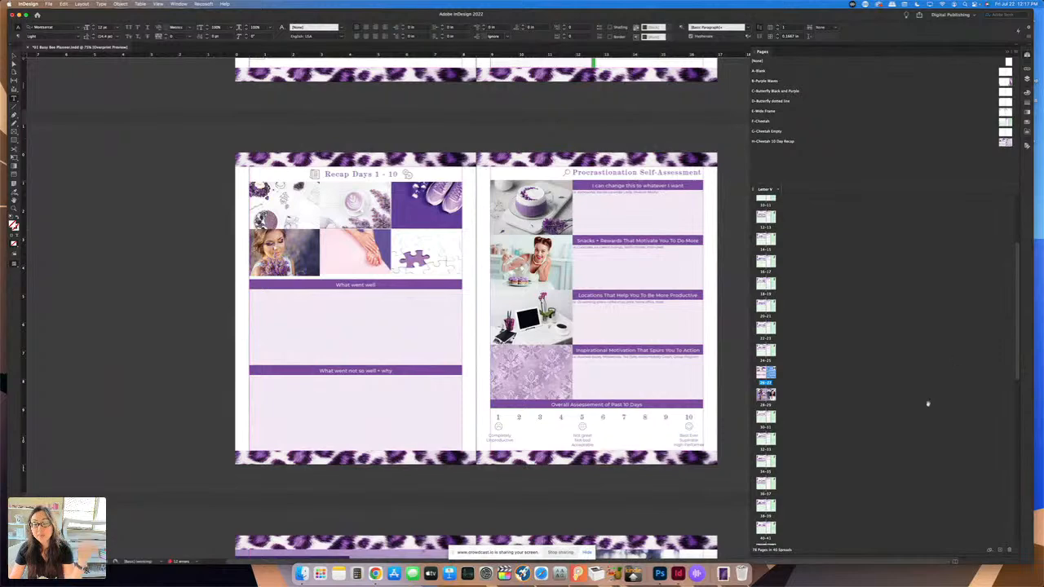
Step: Review the inspirational quote spread 28-29 and the Productivity Tip spreads 30-31 through 36-37
click(762, 395)
double_click(768, 395)
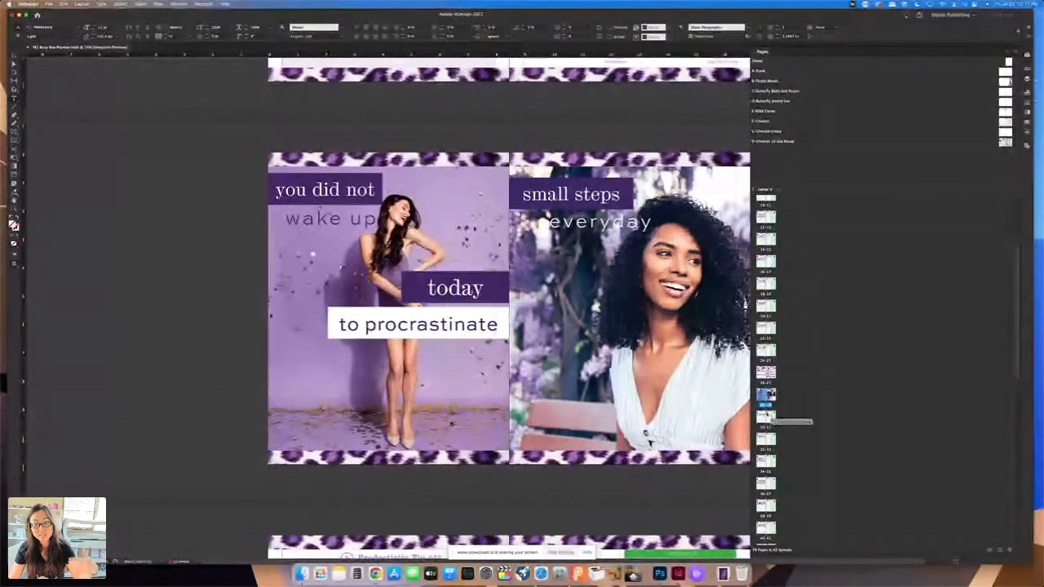
double_click(765, 418)
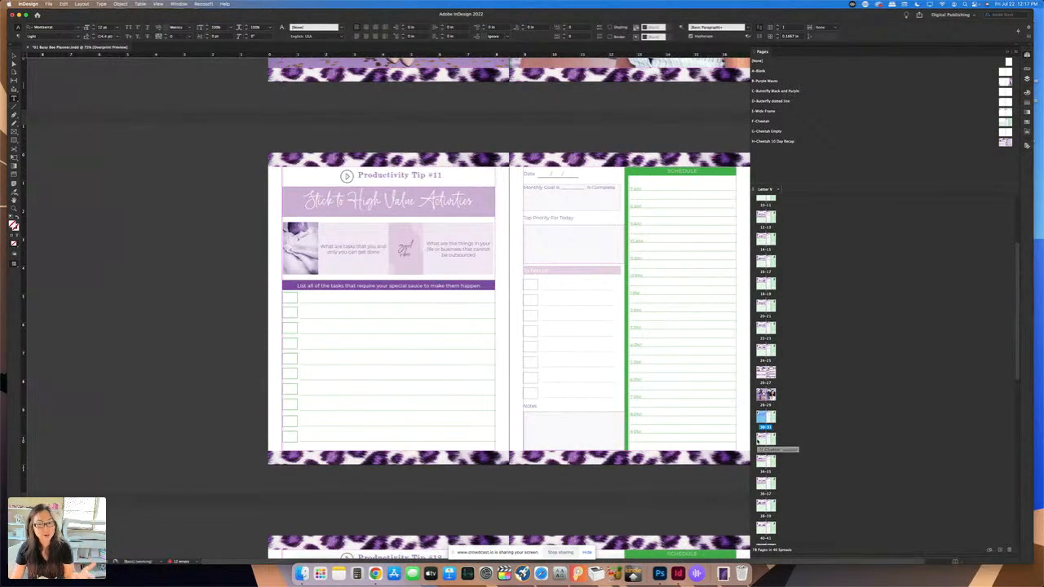
click(763, 442)
double_click(762, 442)
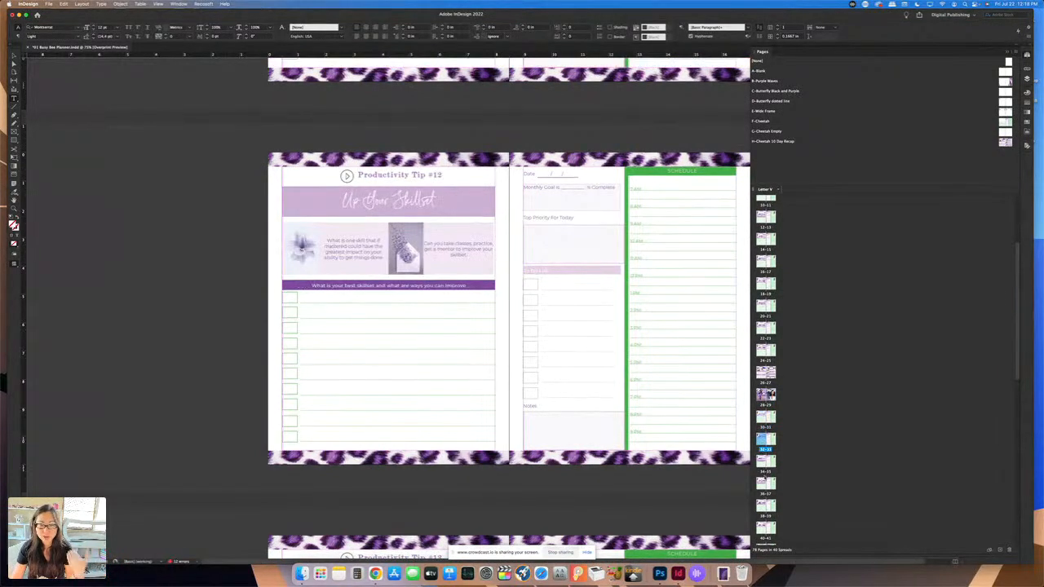
double_click(764, 492)
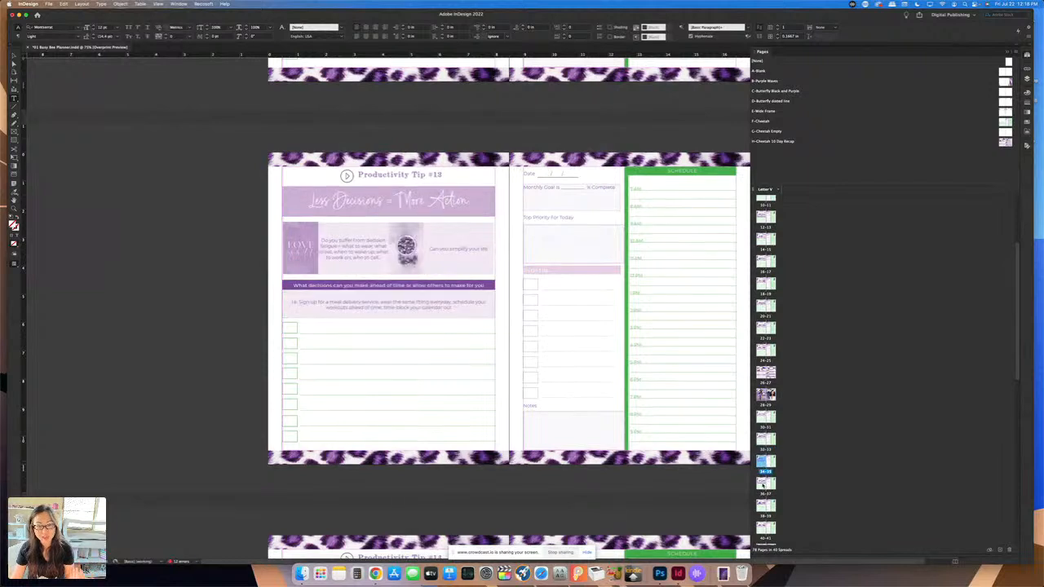
double_click(762, 513)
scroll(765, 514, down, 5)
scroll(772, 475, down, 1)
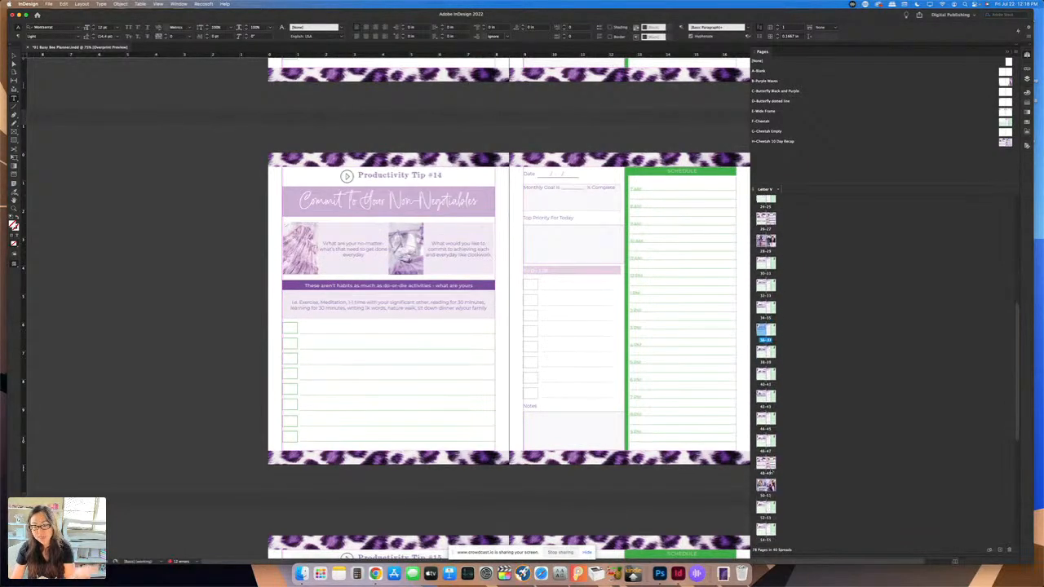
Step: Review the Recap Days 11 - 20 spread 48-49 alongside Productivity Tip spreads 46-47 and 52-53 and quote spread 50-51
double_click(765, 463)
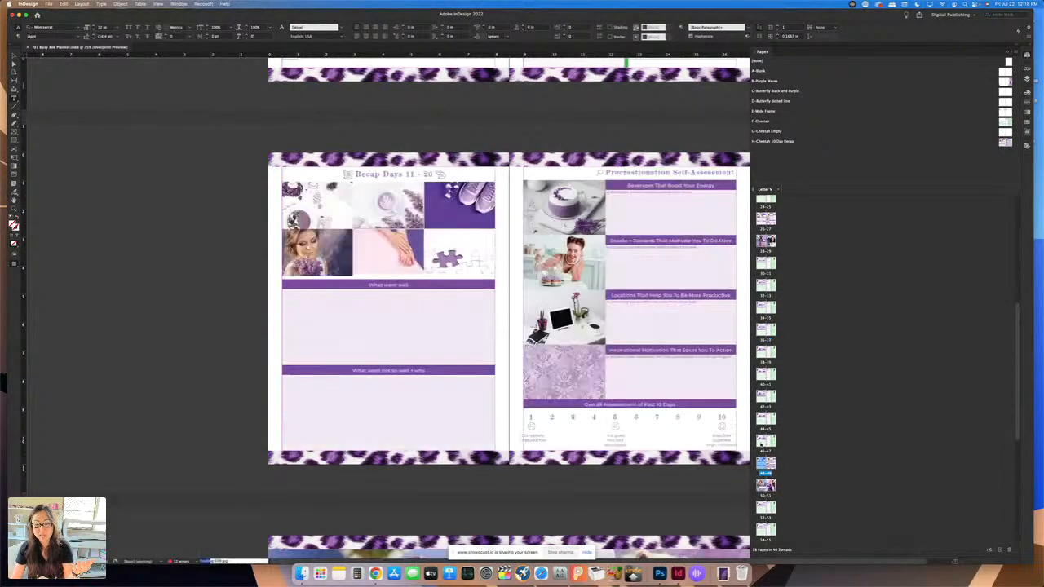
double_click(761, 441)
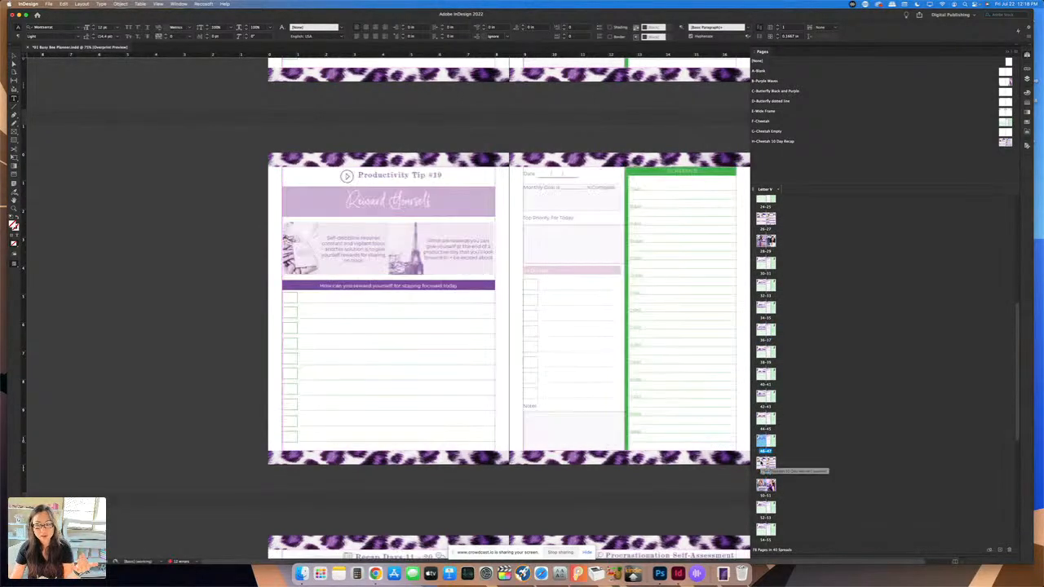
double_click(763, 463)
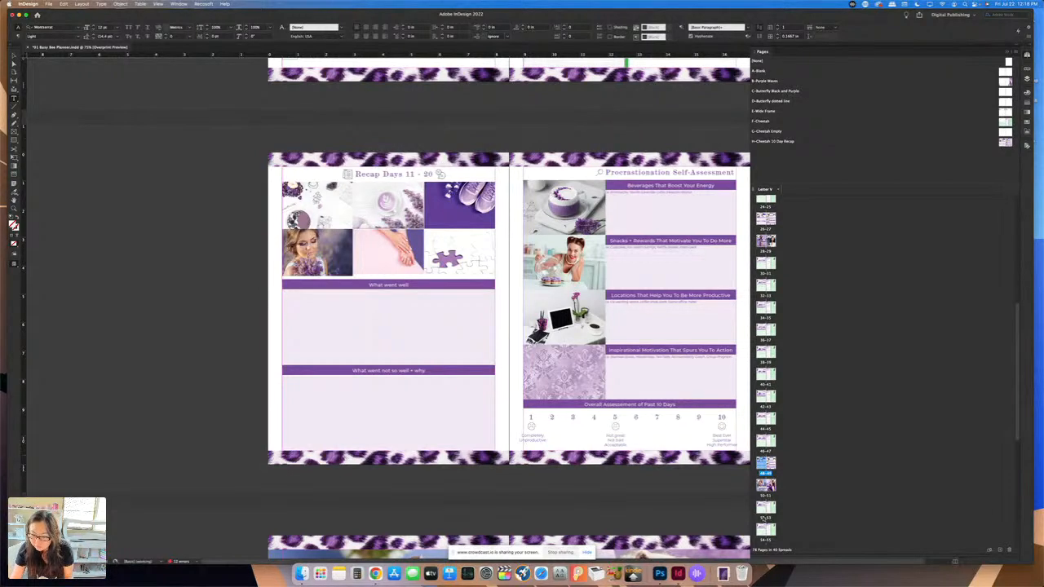
double_click(763, 507)
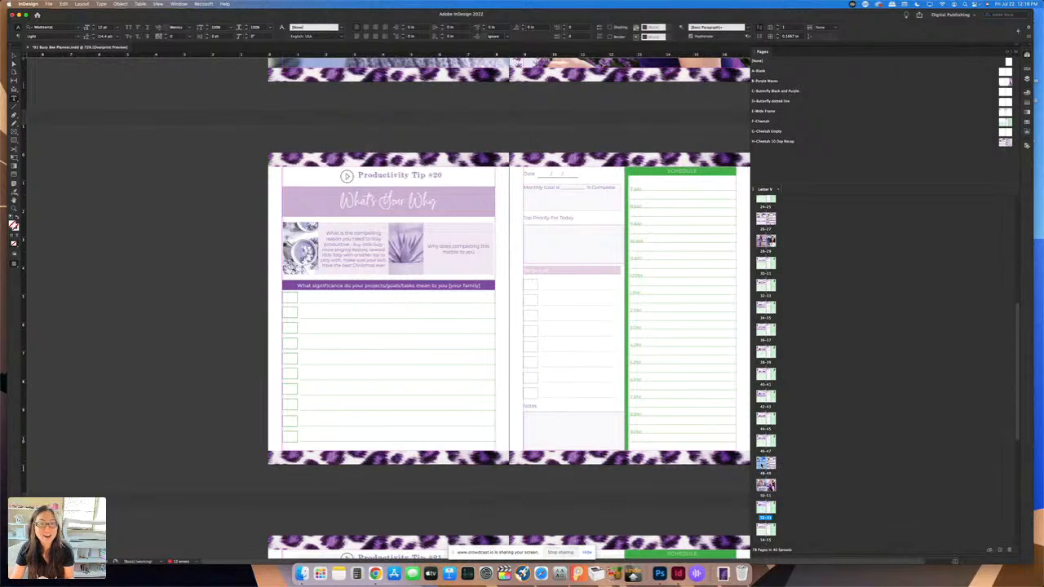
double_click(764, 462)
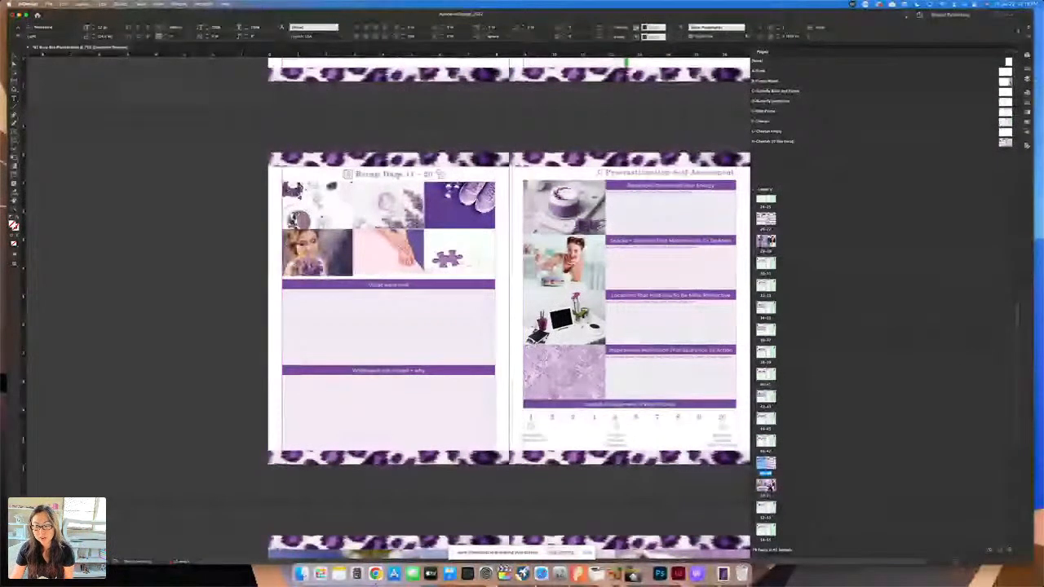
double_click(773, 484)
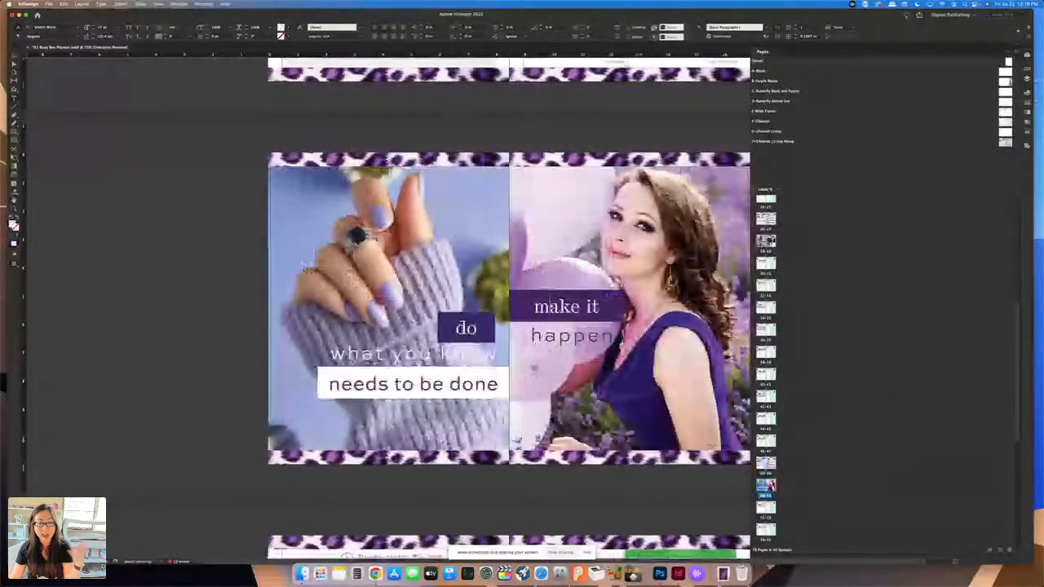
Step: Examine the final planner spreads, including Productivity Tip #30, Recap Days 21 - 30, the closing quotes and the back cover
scroll(807, 473, down, 10)
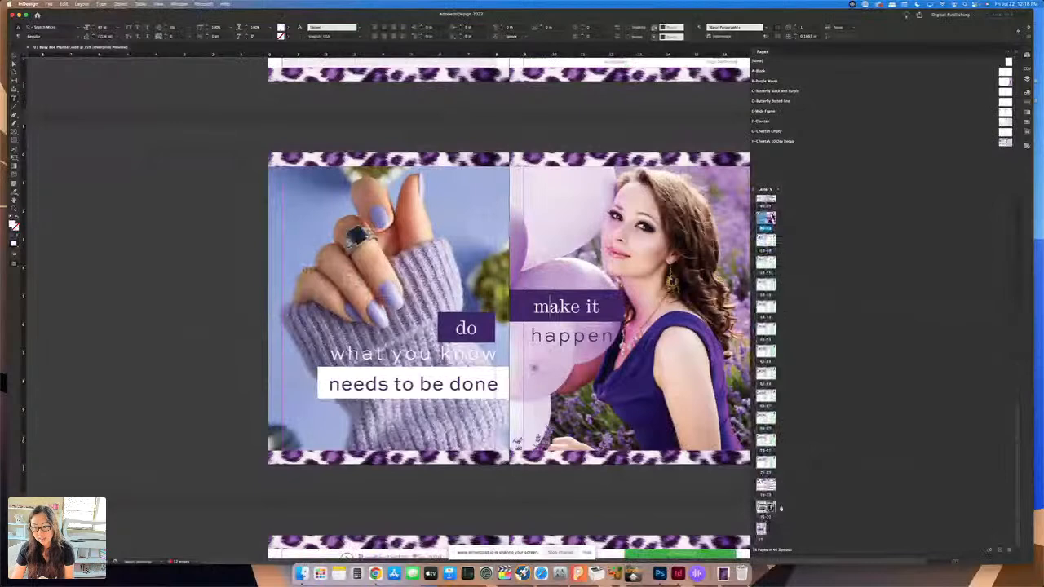
double_click(765, 462)
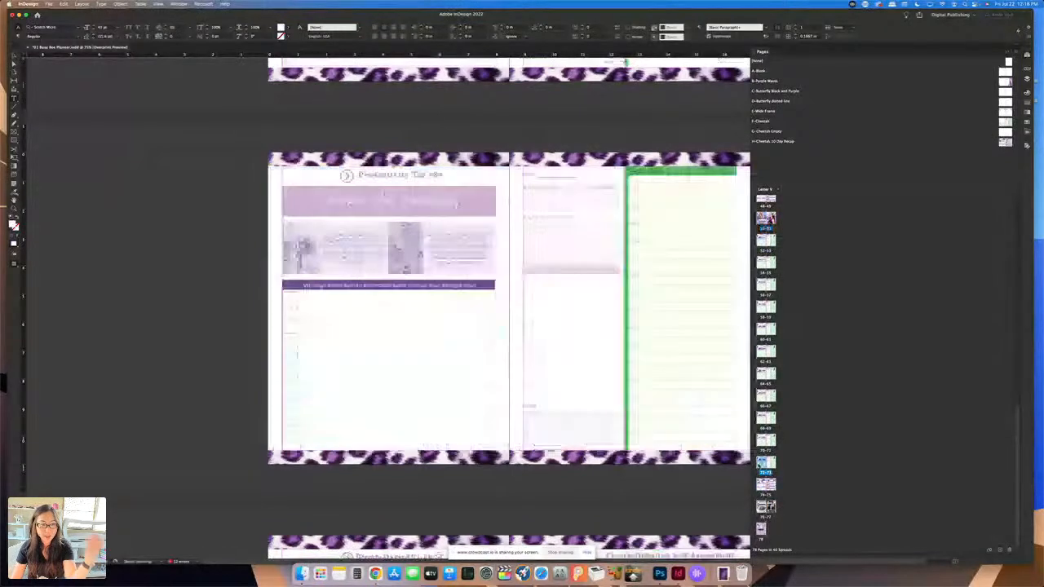
double_click(765, 484)
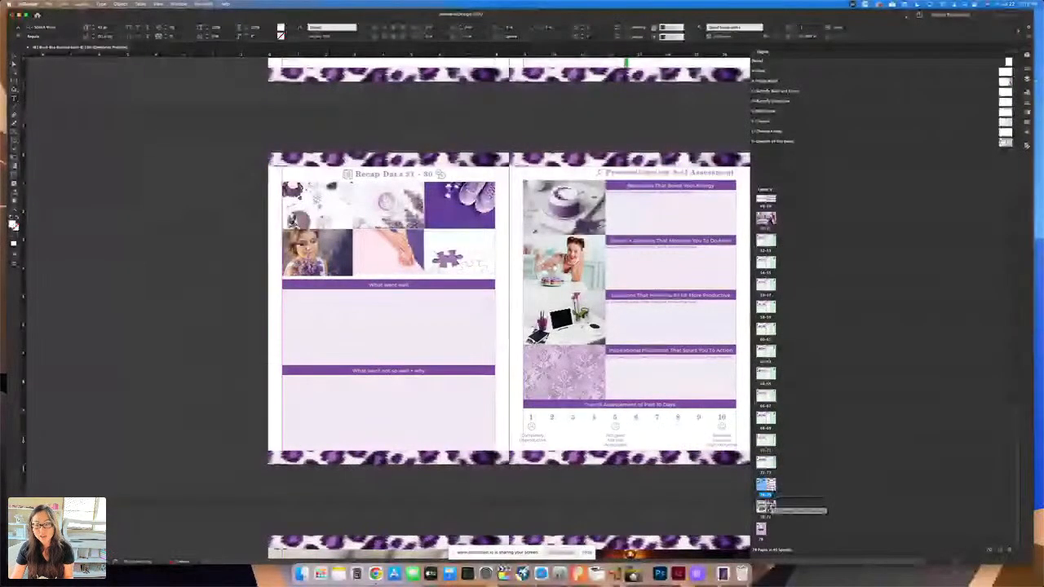
double_click(766, 506)
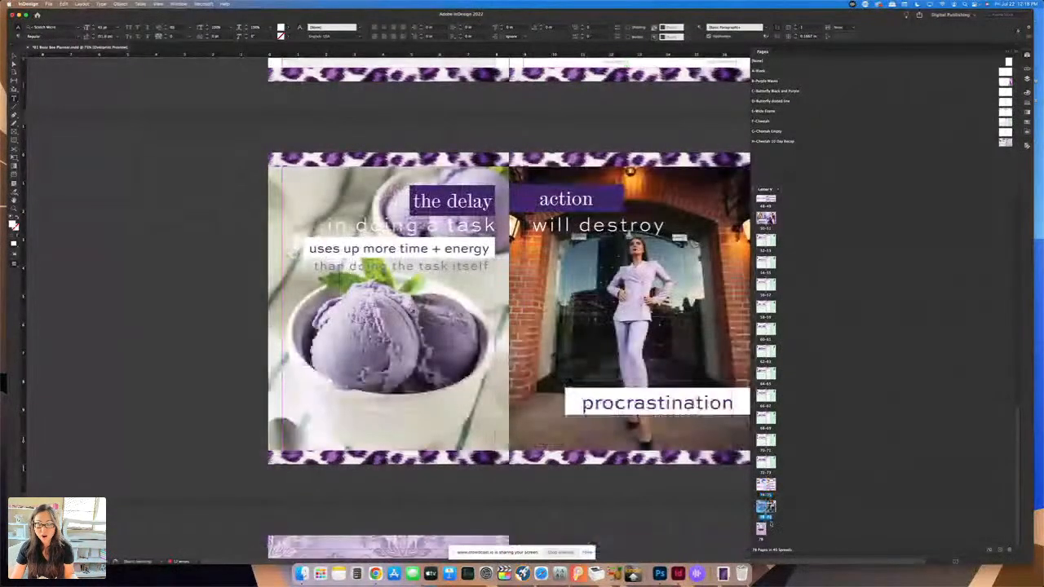
double_click(761, 529)
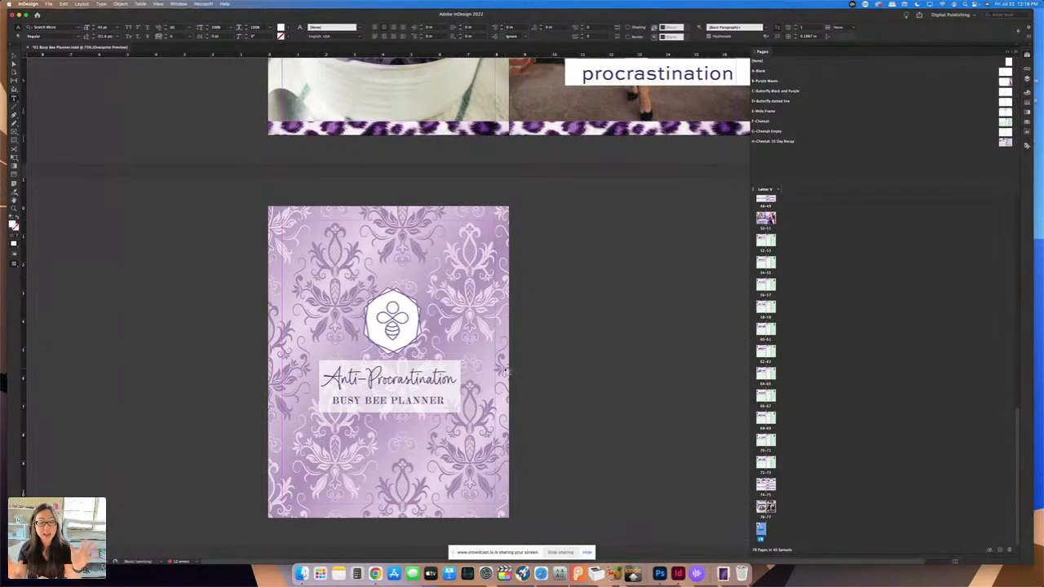
click(767, 462)
double_click(767, 462)
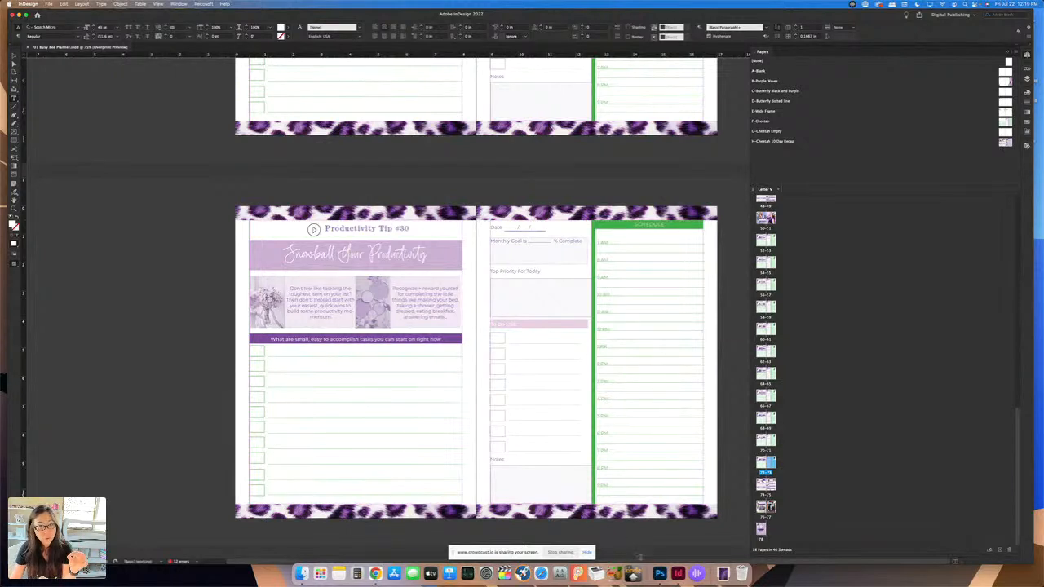
Step: Switch to Photoshop, open the Logo 9, 10 and 11 Busy Bee Purple files, and show Logo 9's Color Fill 1 background
click(659, 573)
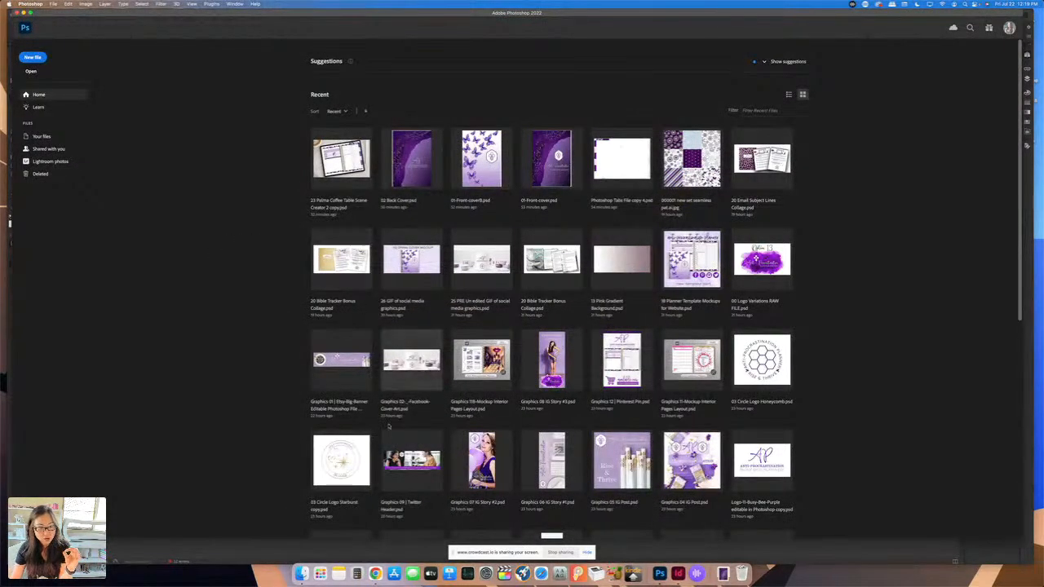
click(301, 572)
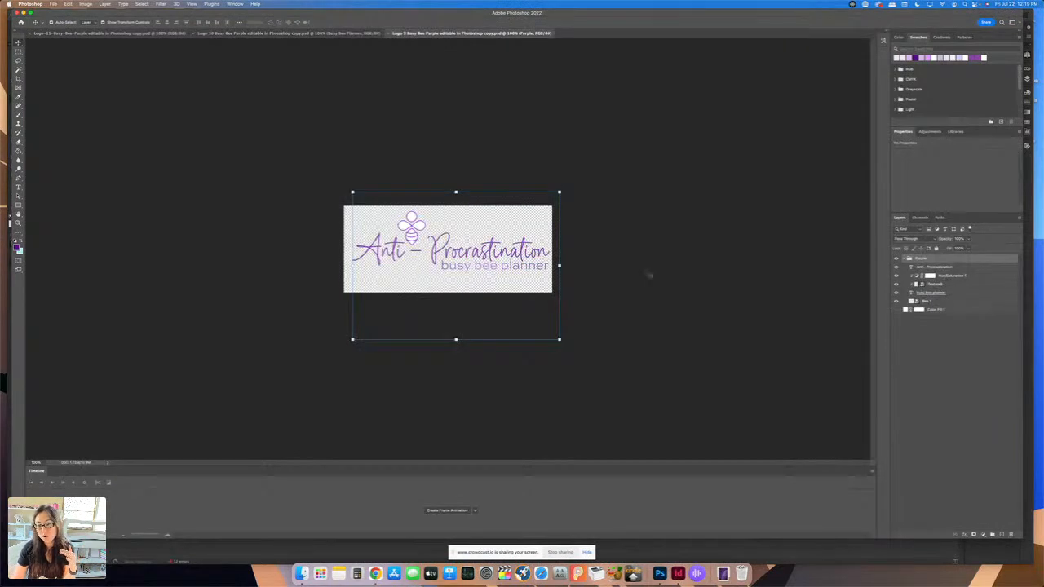
click(895, 309)
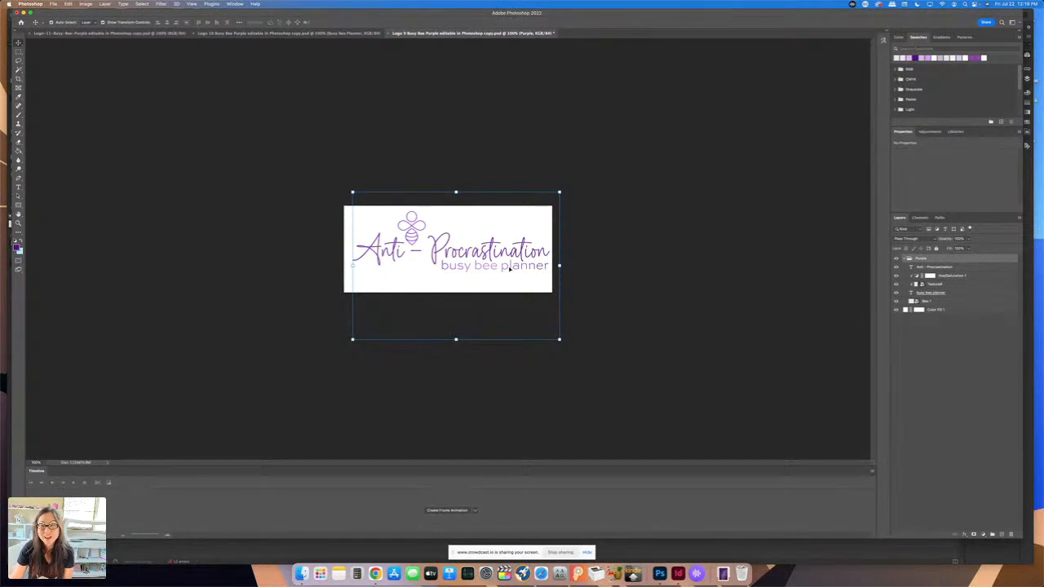
Step: Preview alternative fonts on the "Anti - Procrastination" text layer and apply a thinner handwritten script font
click(939, 269)
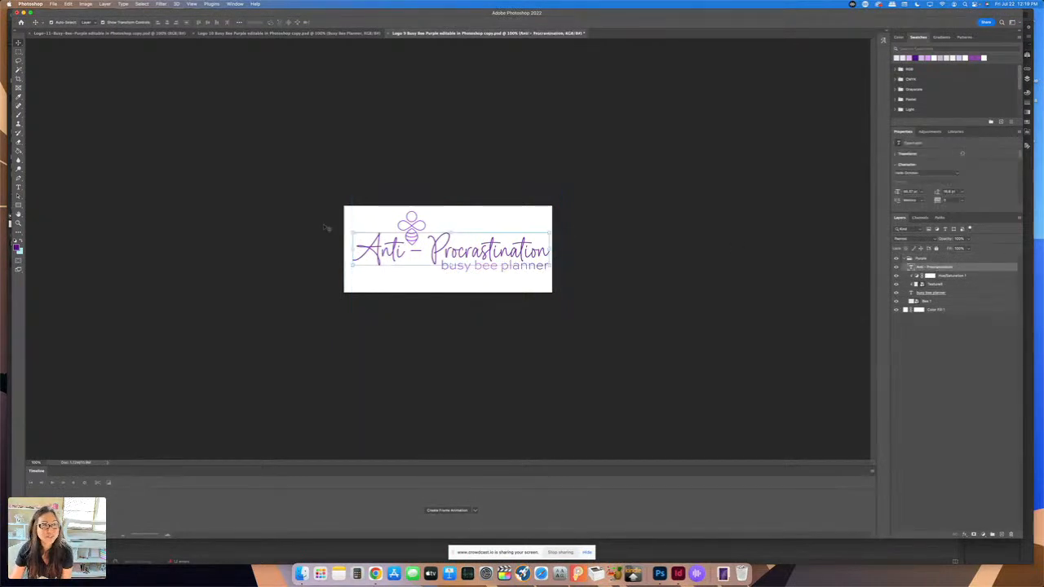
click(958, 176)
key(Down)
key(Down)
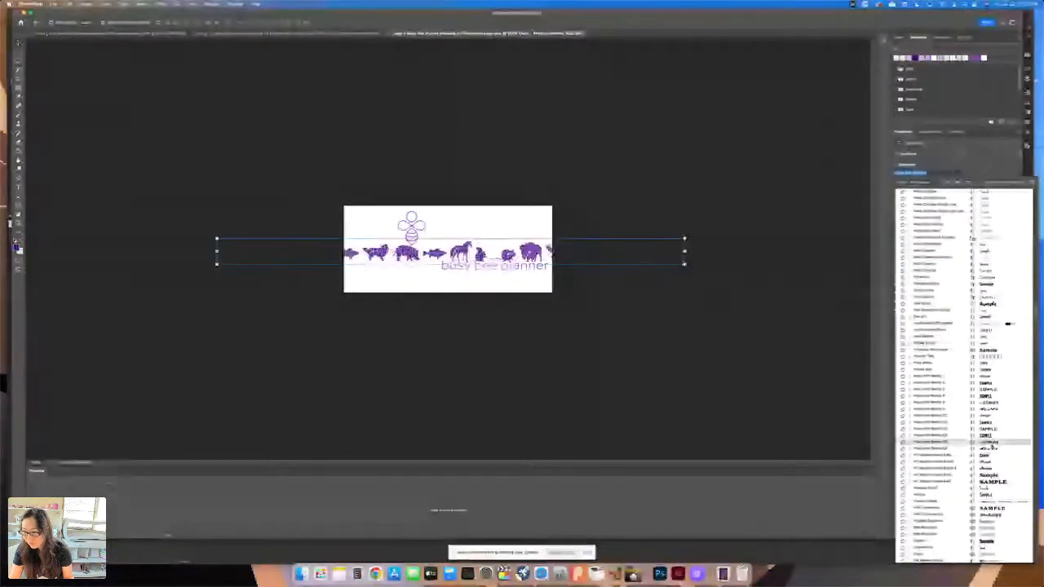
scroll(991, 455, down, 2)
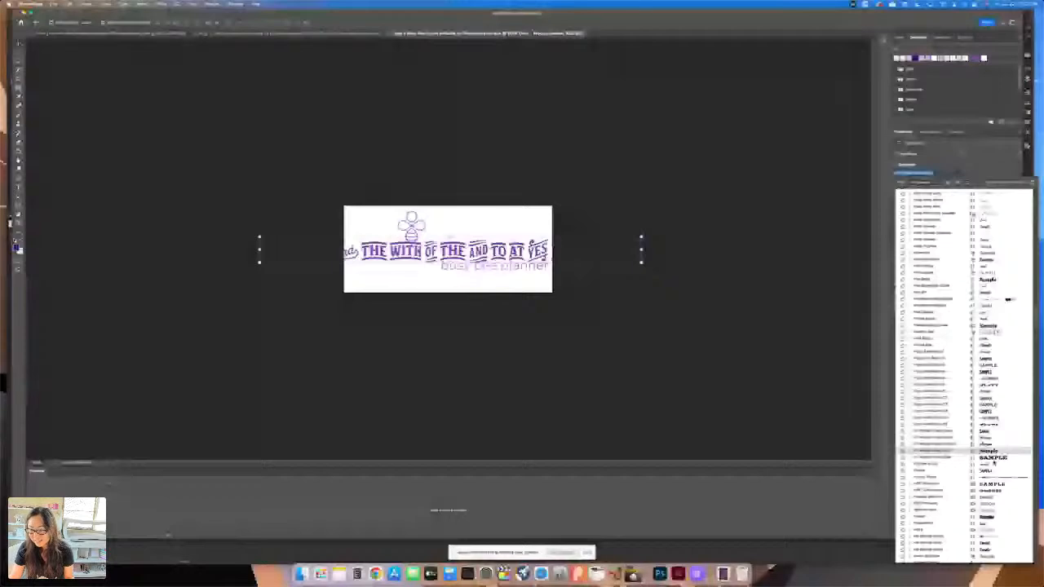
scroll(995, 440, down, 5)
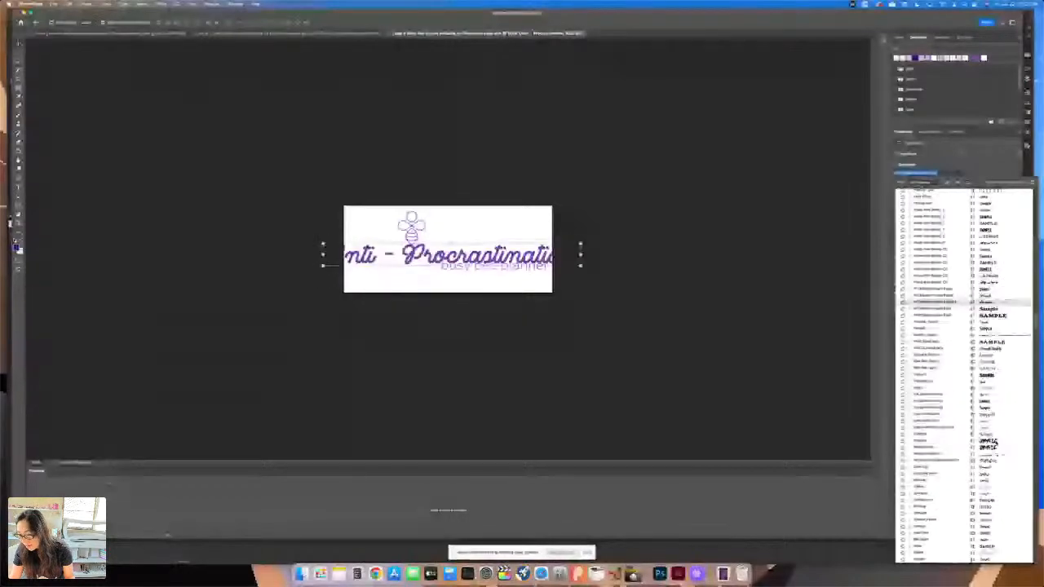
scroll(994, 444, down, 2)
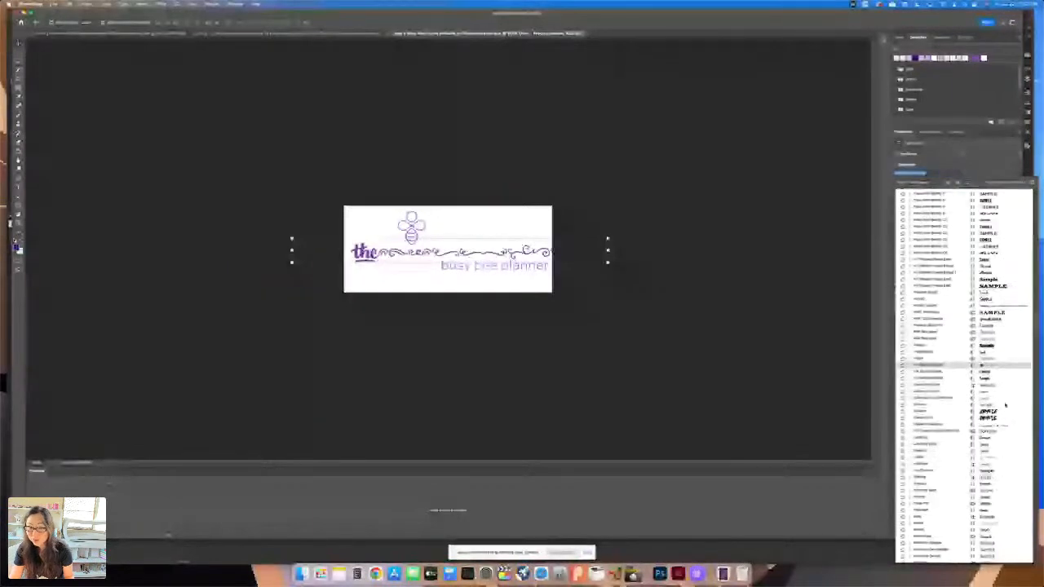
scroll(1005, 432, down, 2)
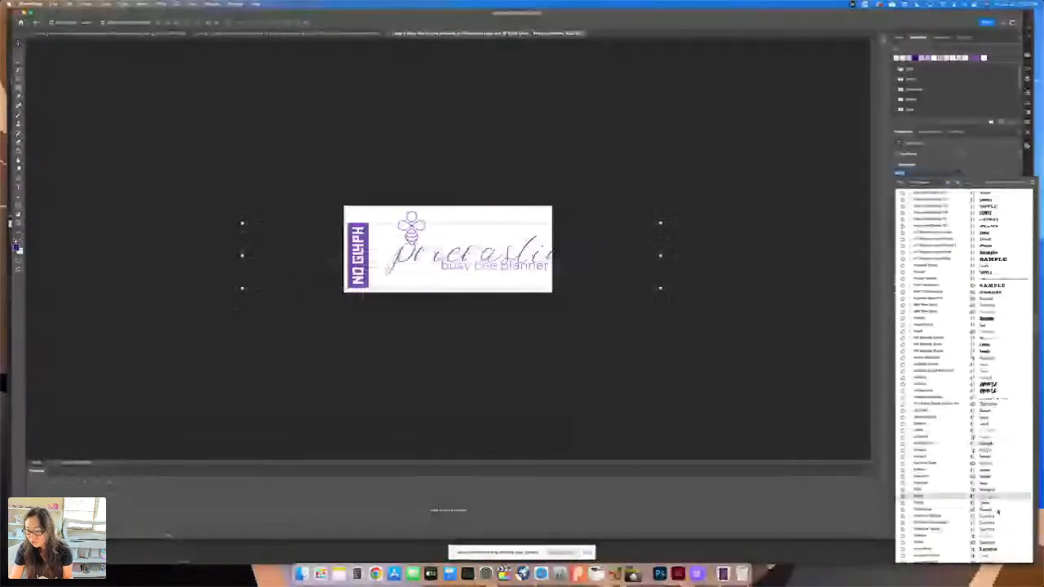
scroll(995, 522, down, 3)
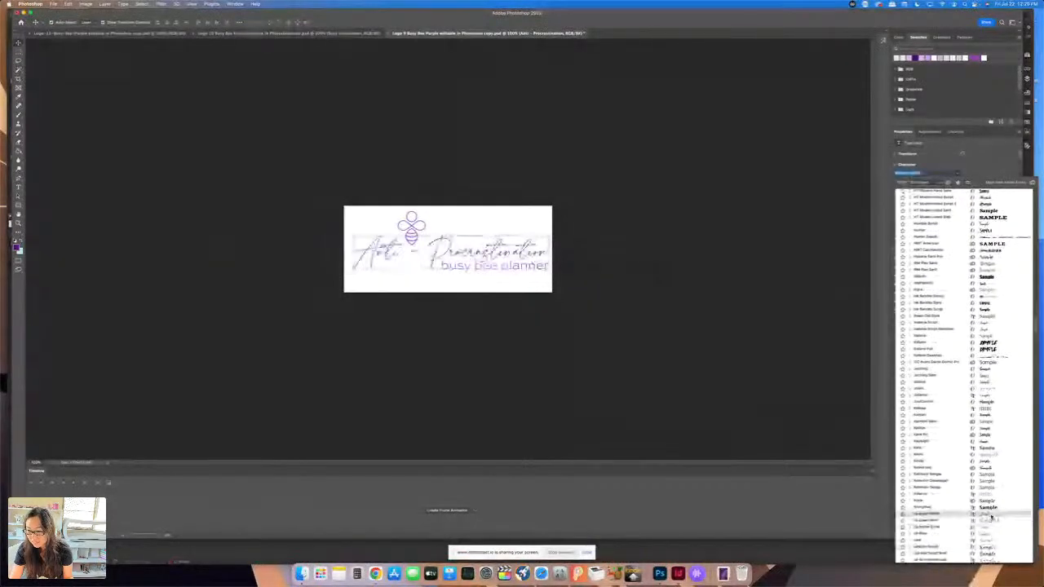
click(989, 522)
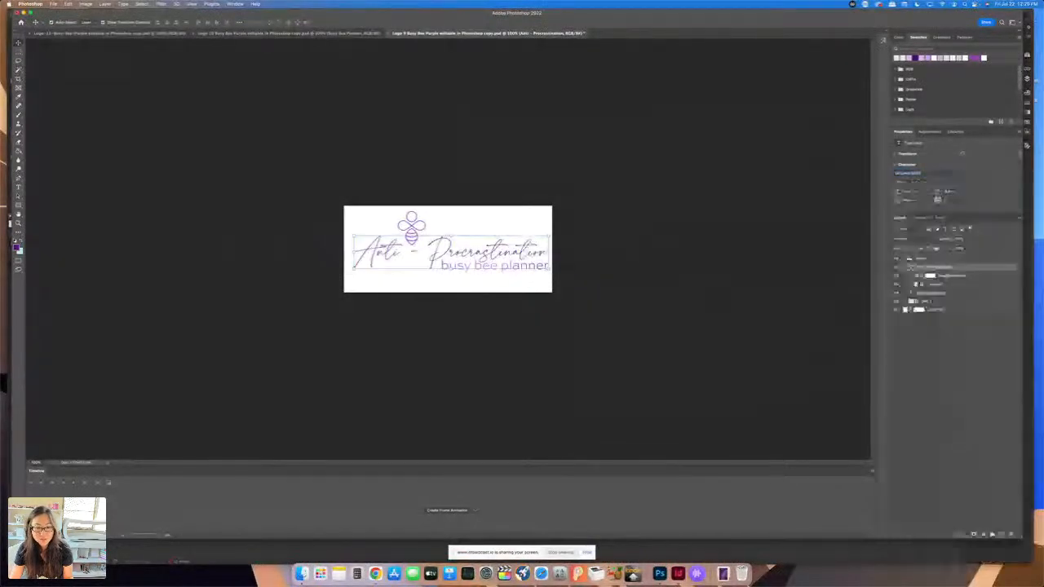
Step: Select the "busy bee planner" text in the logo and change its font to Texta Book
click(491, 289)
click(548, 266)
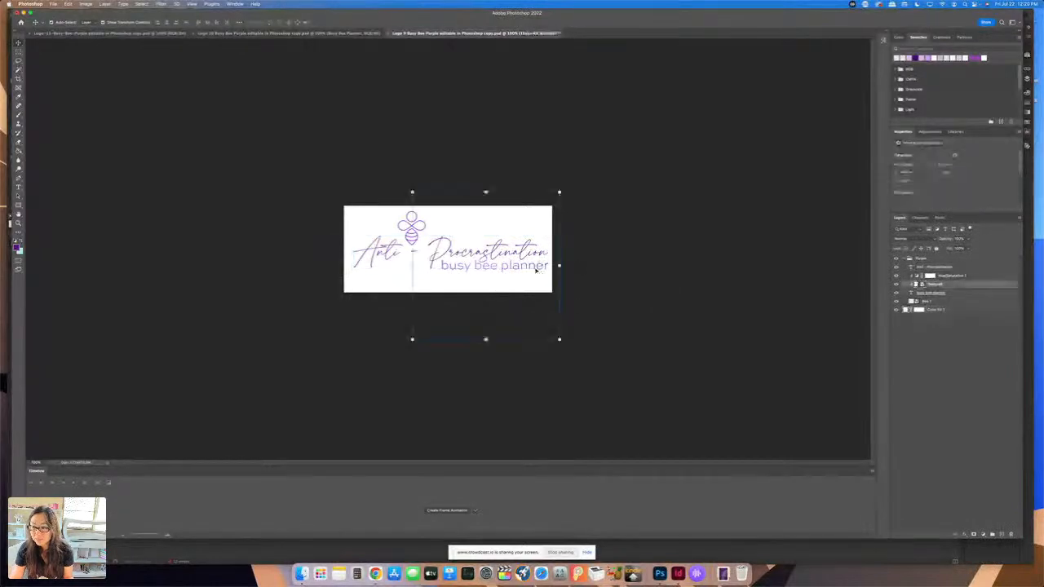
click(547, 266)
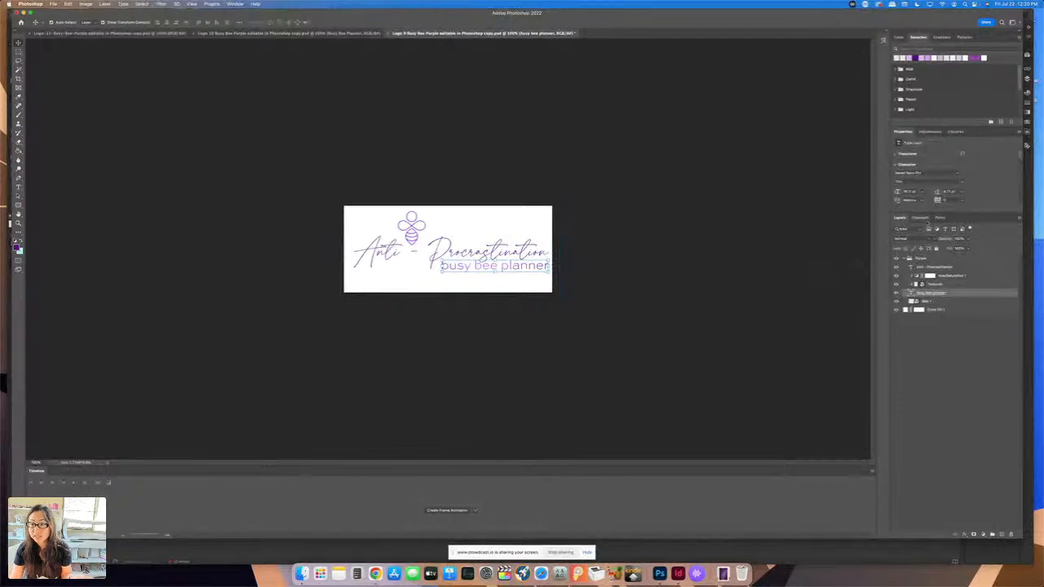
click(959, 174)
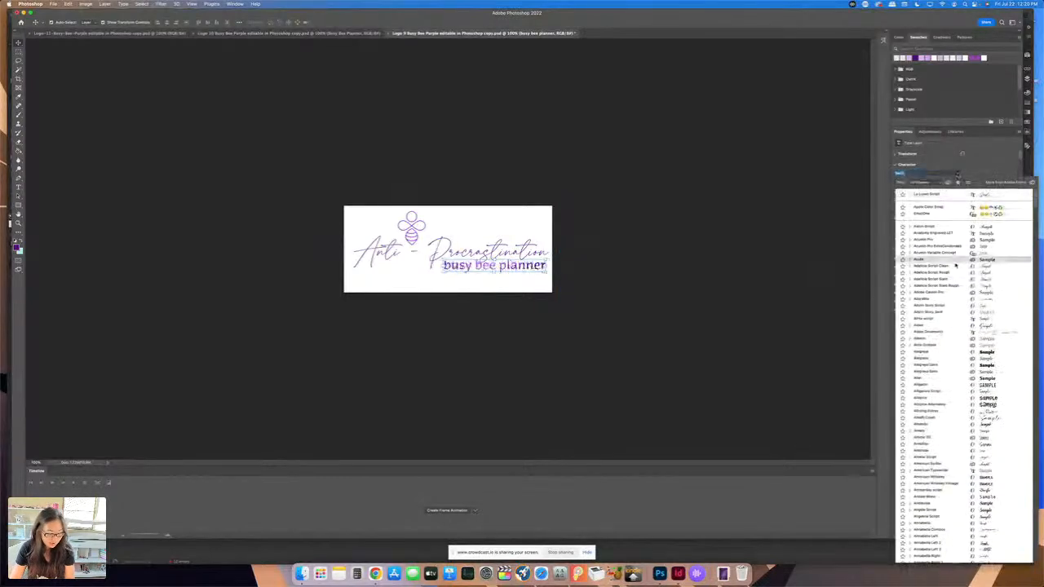
scroll(955, 262, down, 8)
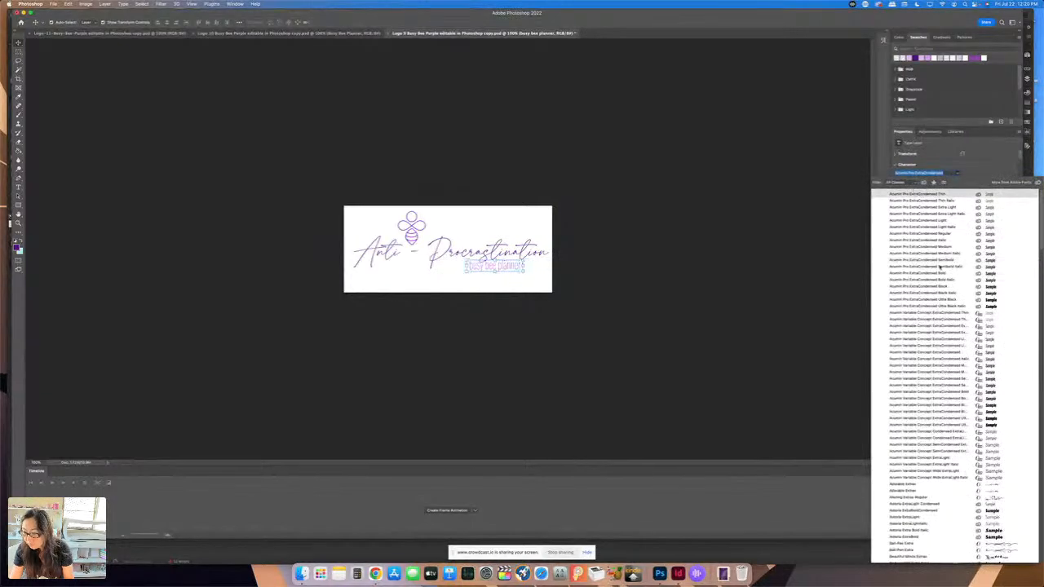
scroll(950, 414, down, 5)
scroll(1027, 486, down, 10)
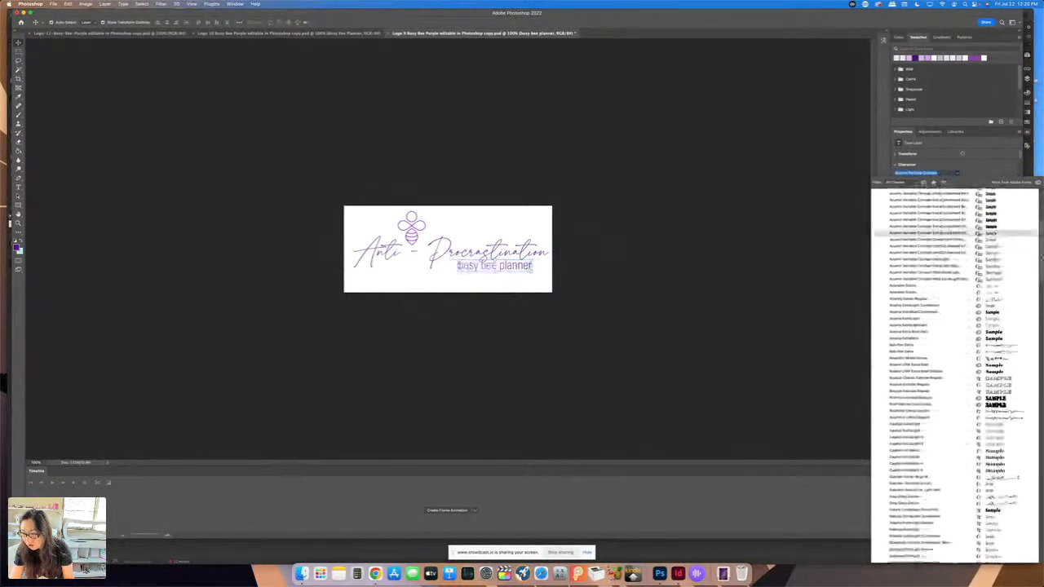
scroll(914, 341, down, 5)
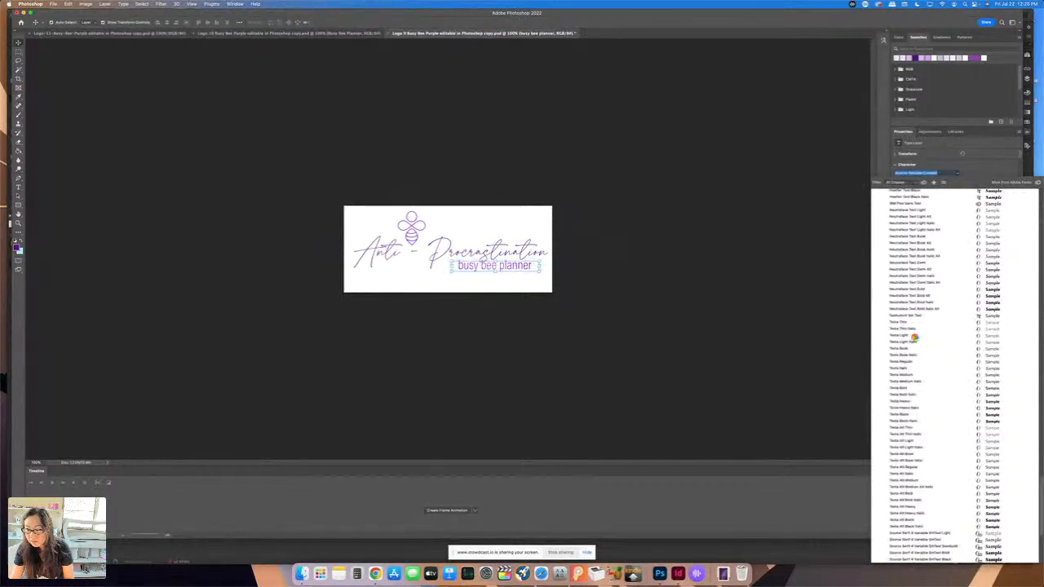
scroll(945, 392, up, 3)
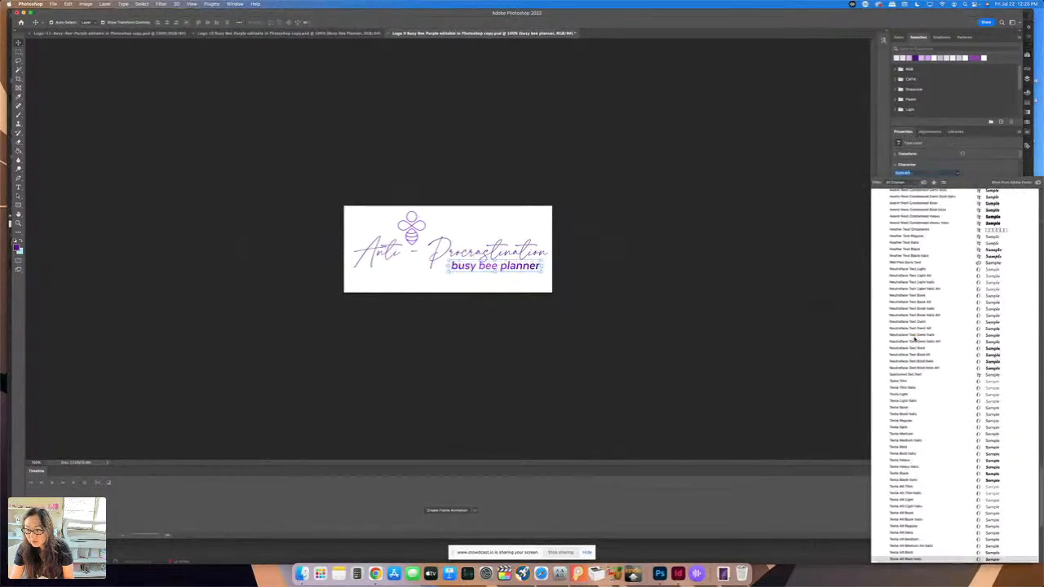
click(929, 408)
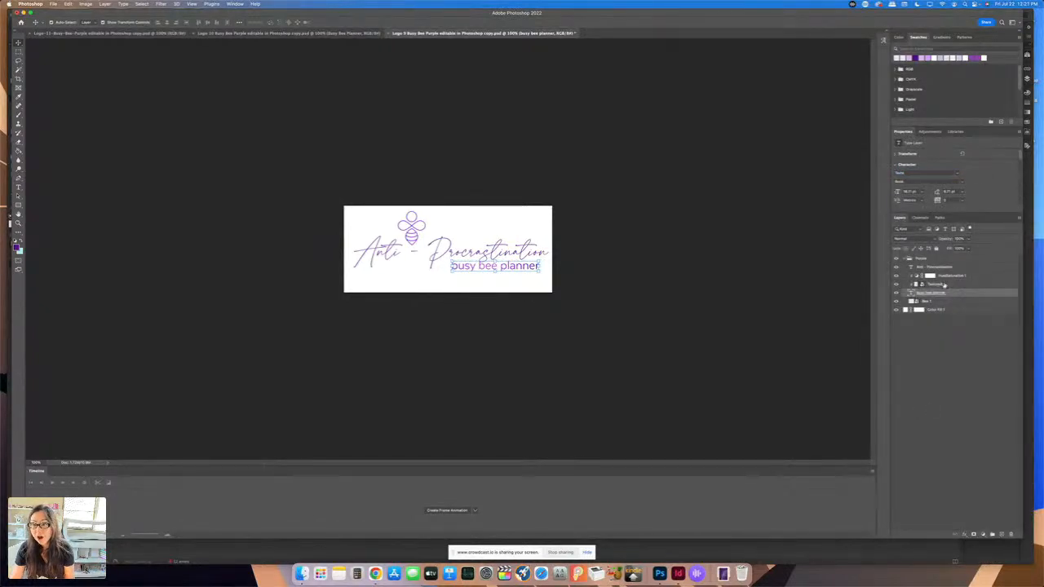
Step: Hide and show the Textured layer to check its effect on the logo
click(916, 286)
click(896, 283)
click(896, 284)
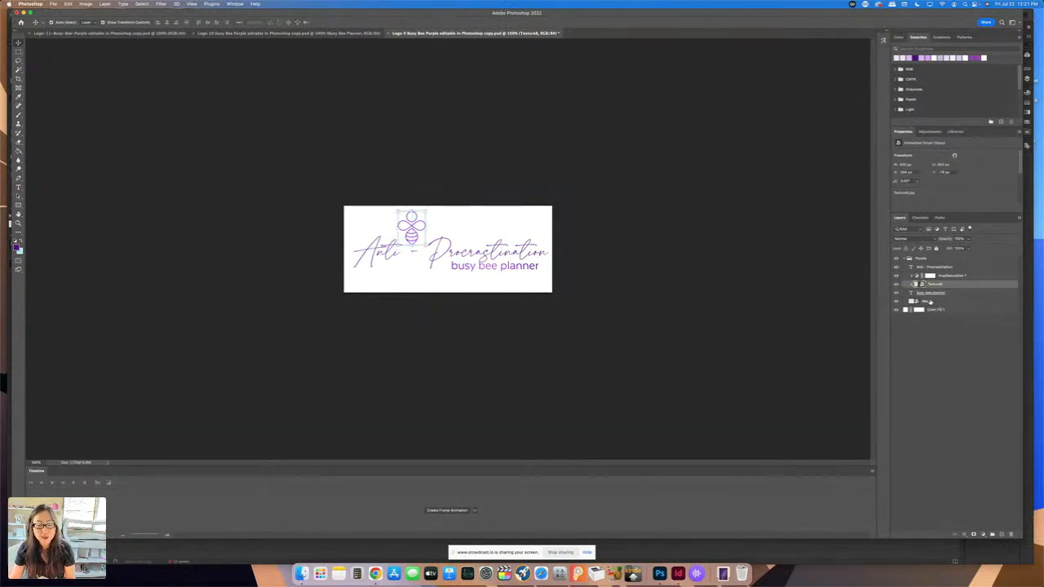
Step: Recolor the "Anti - Procrastination" and "busy bee planner" text layers to green
click(929, 302)
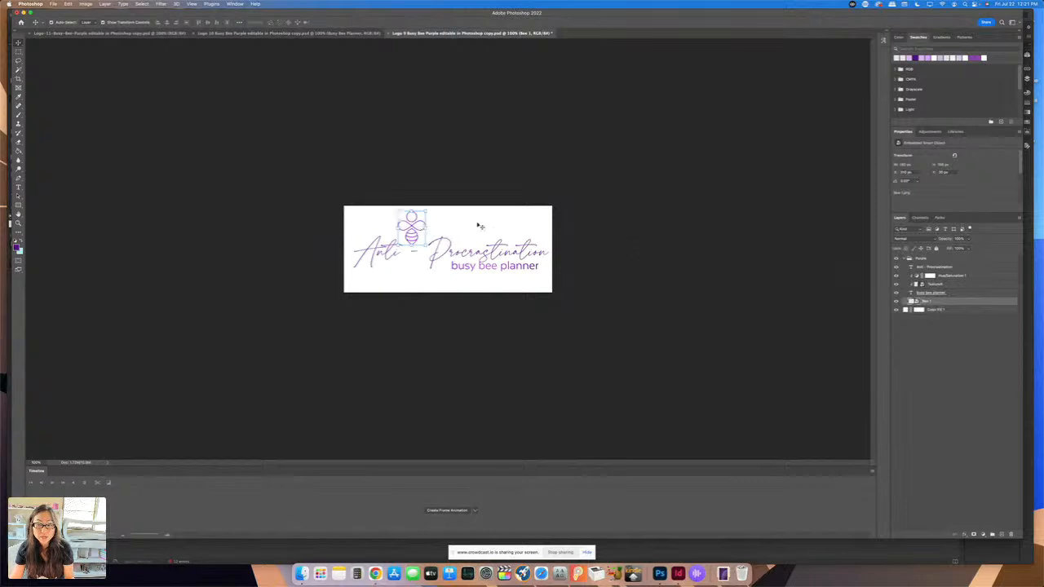
click(935, 268)
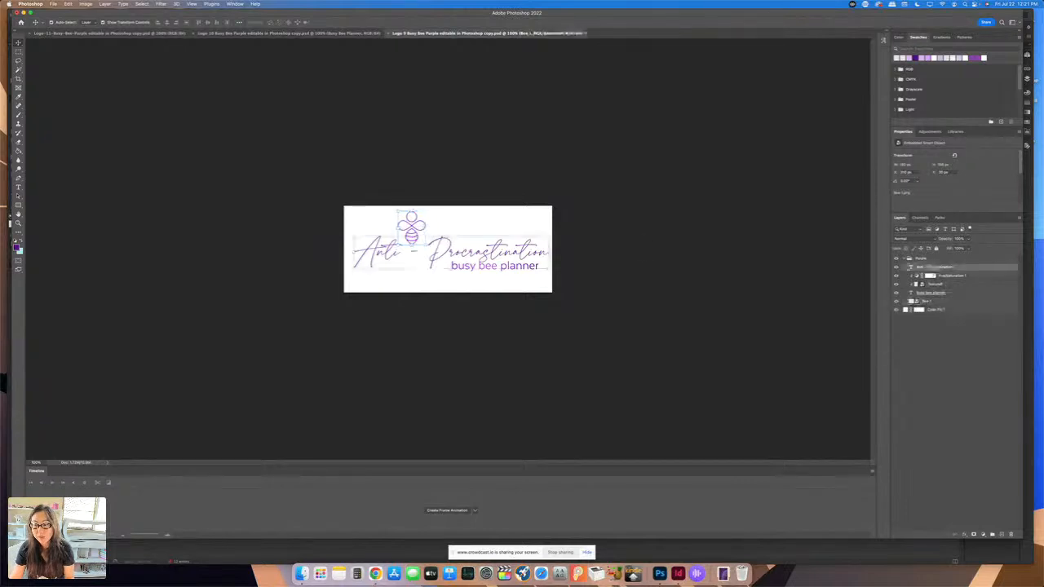
shift+click(938, 293)
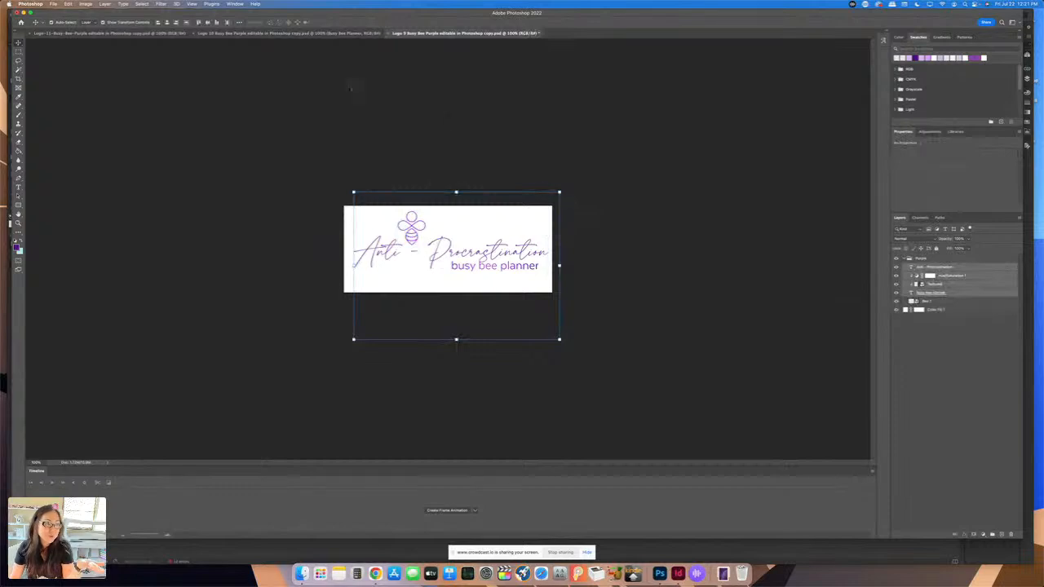
click(17, 188)
click(292, 22)
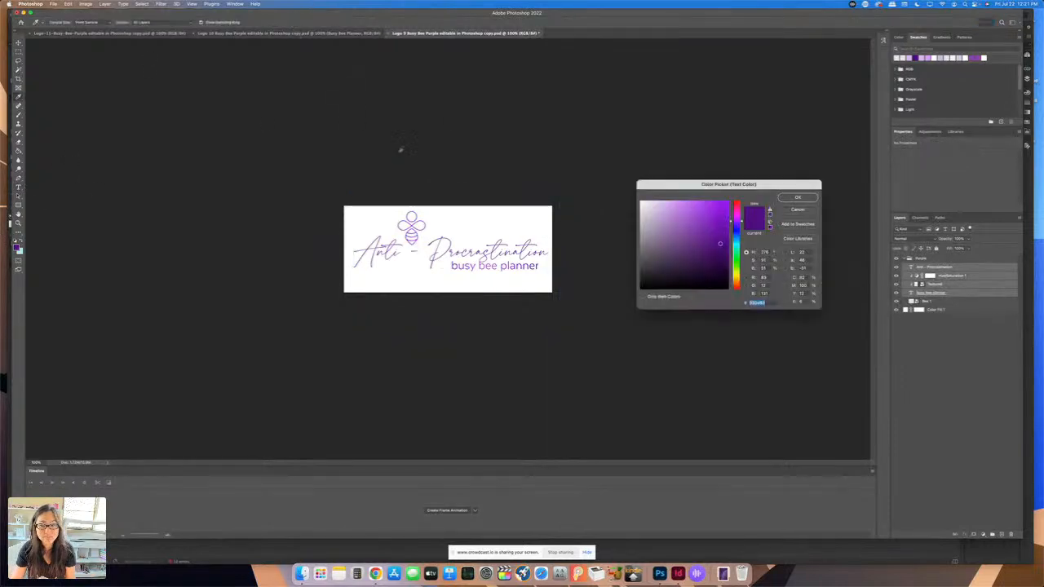
text(0c8332)
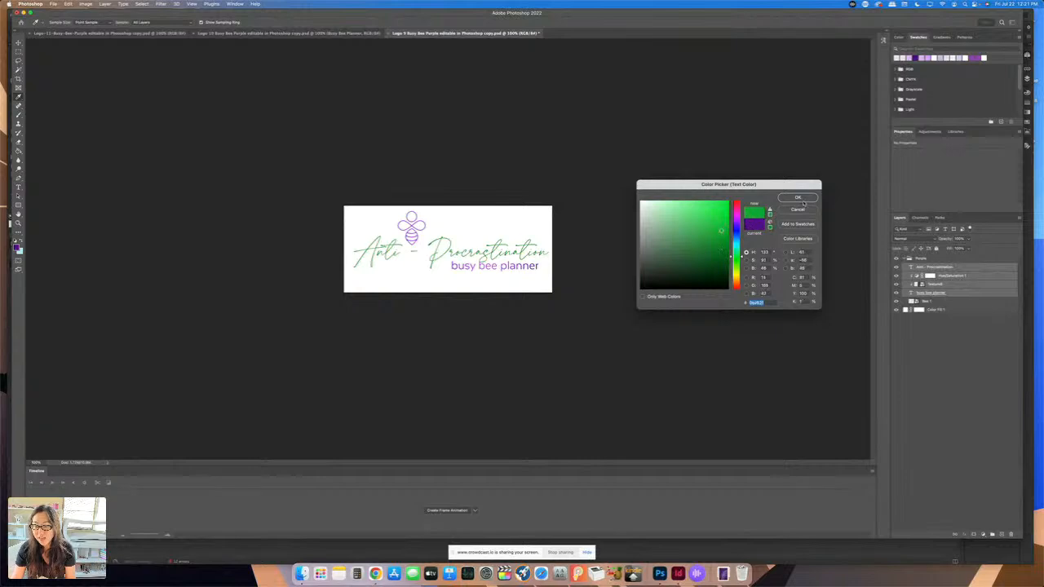
click(801, 198)
Step: Hide the Hue/Saturation 1 and Textured layers clipped to the "busy bee planner" text
click(934, 284)
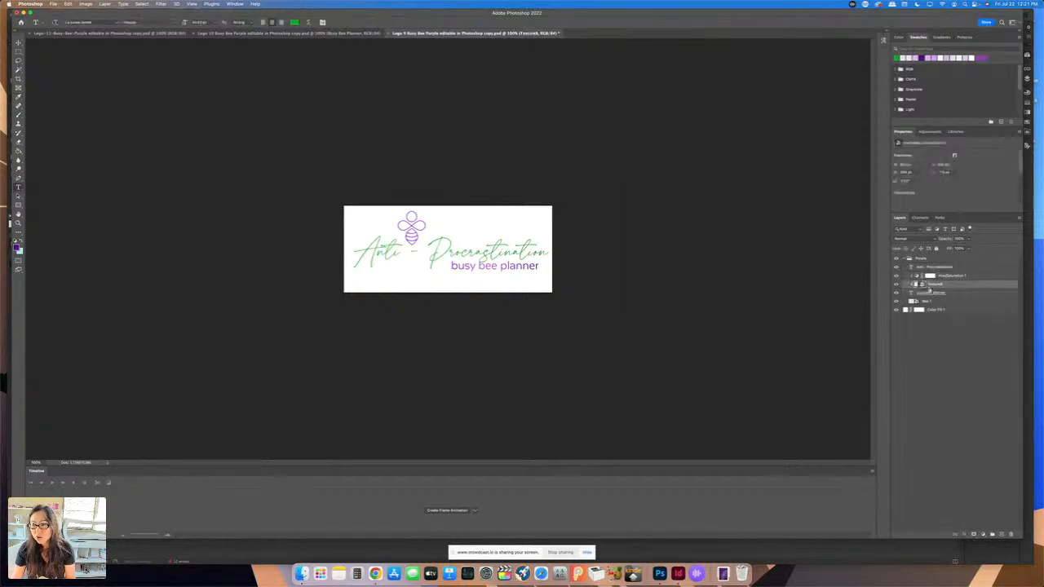
click(942, 277)
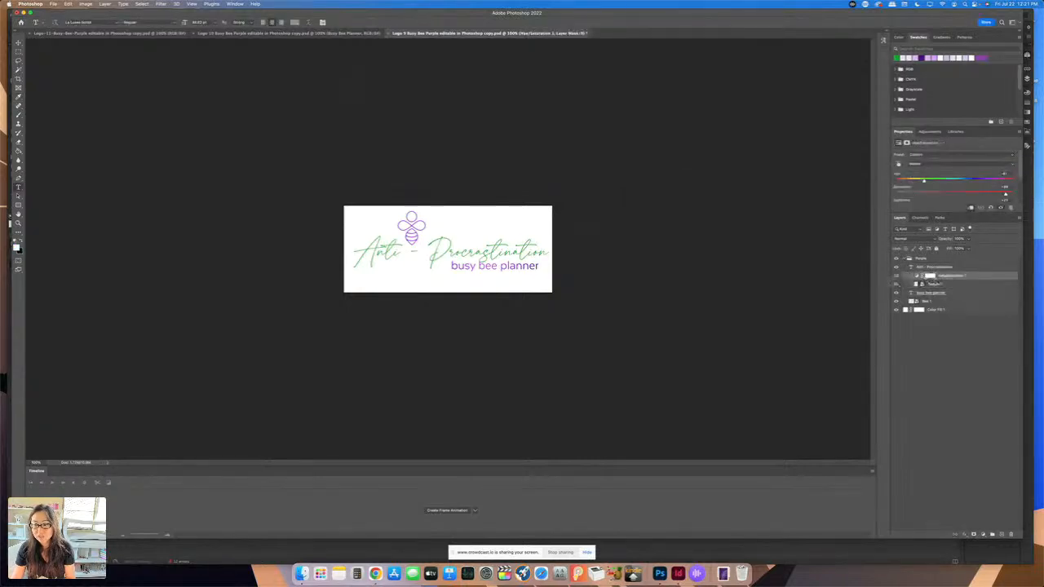
click(896, 276)
click(917, 292)
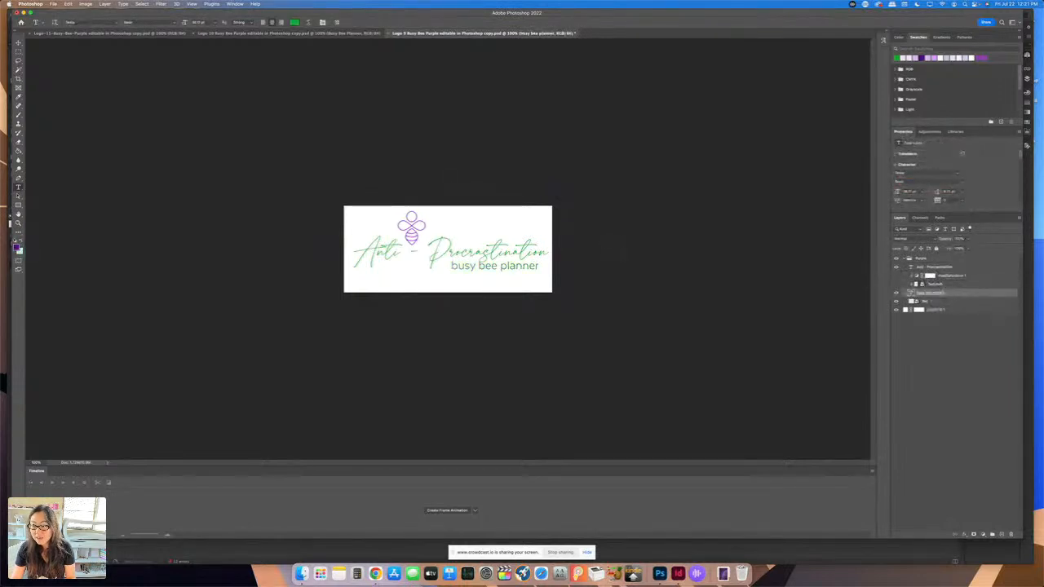
Step: Draw a rectangle covering the bee, directly above the Bee 1 layer, and fill it with the green swatch
click(932, 303)
click(896, 302)
click(896, 302)
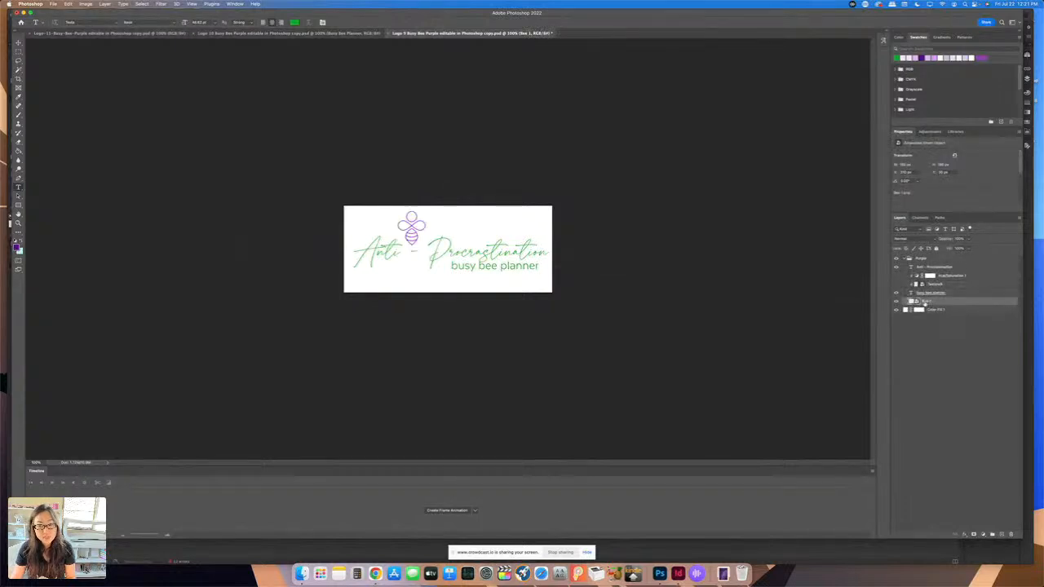
click(18, 206)
drag(381, 202, 434, 252)
click(88, 22)
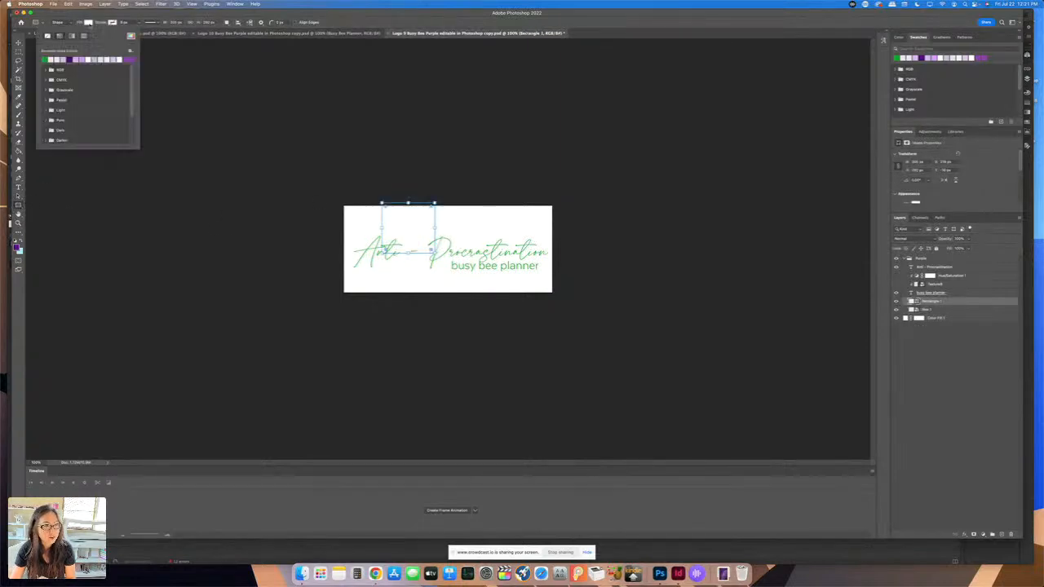
click(44, 60)
key(v)
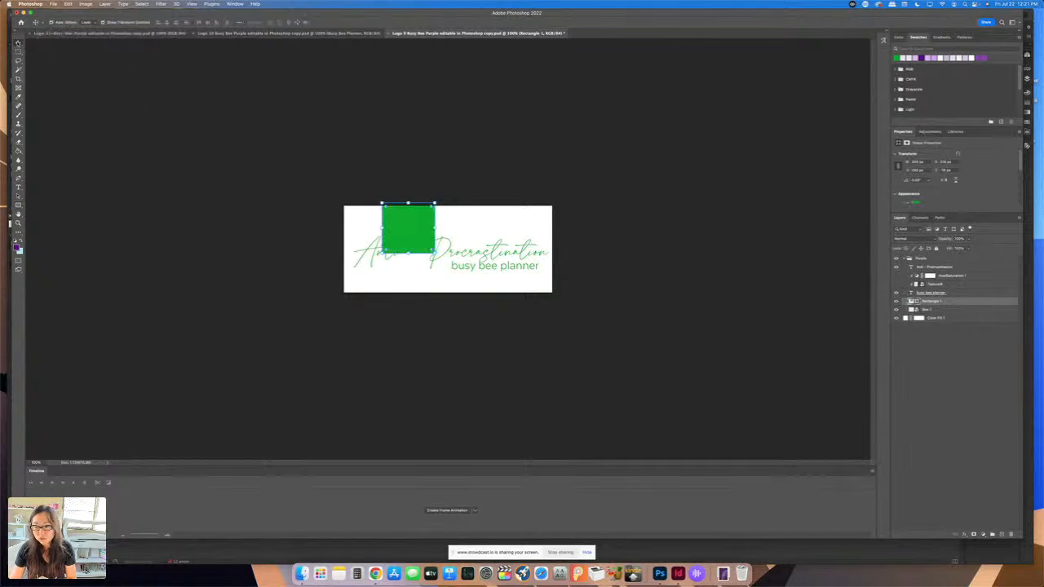
Step: Clip the green rectangle to the Bee 1 layer, compare the bee with and without it, and leave the rectangle hidden
right_click(922, 304)
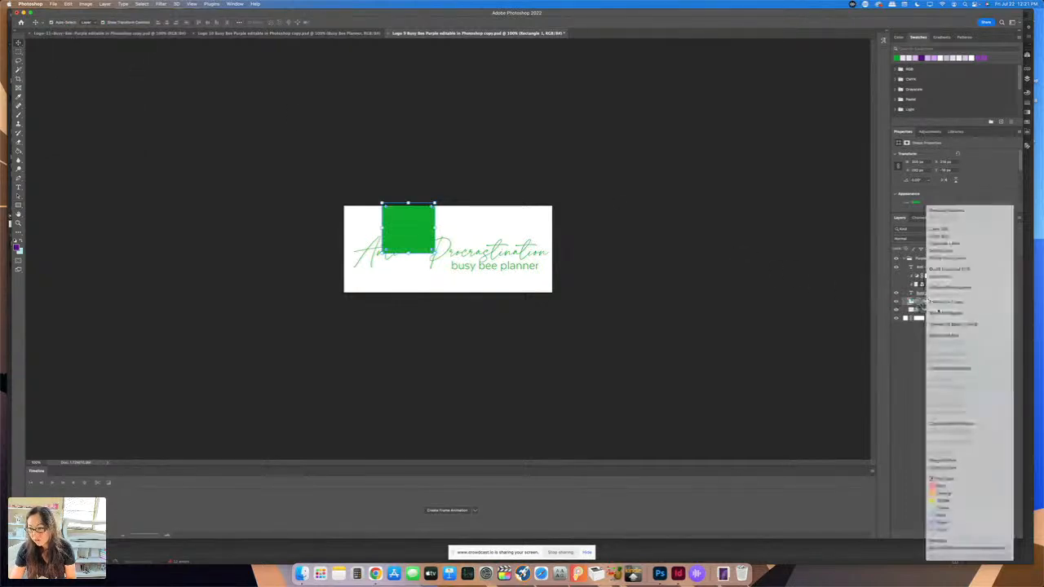
click(971, 369)
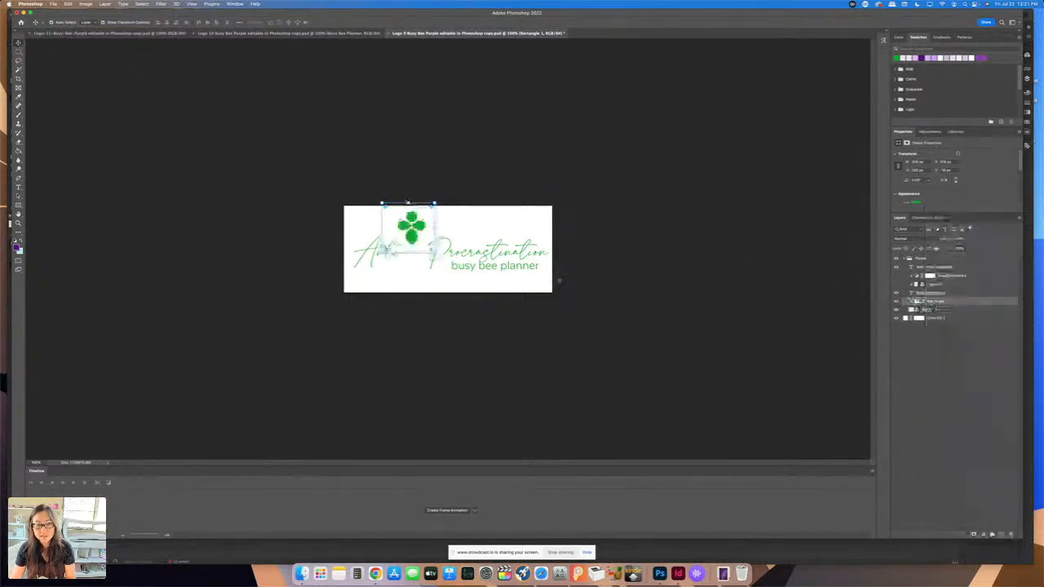
click(685, 301)
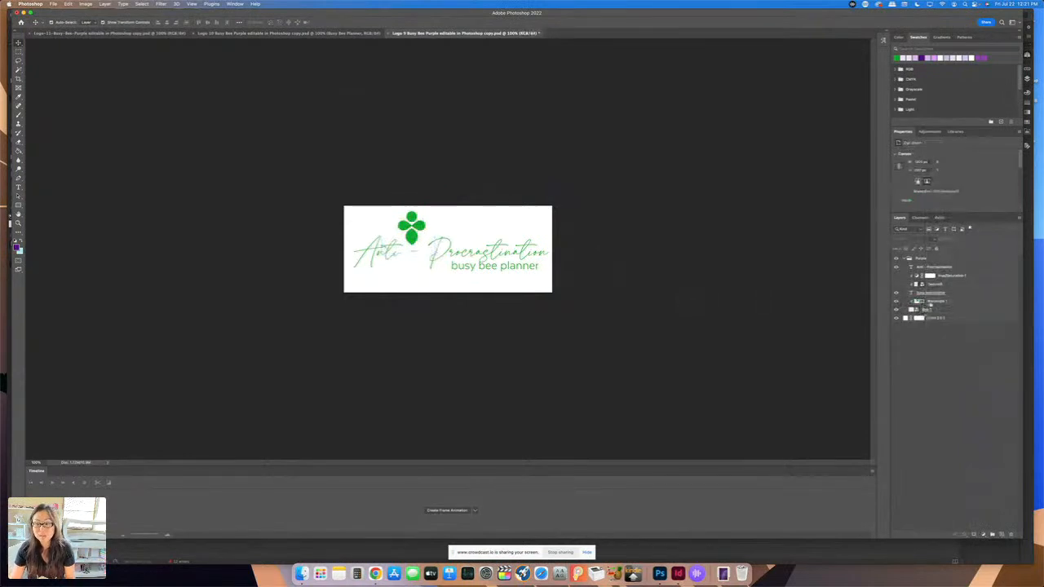
click(896, 302)
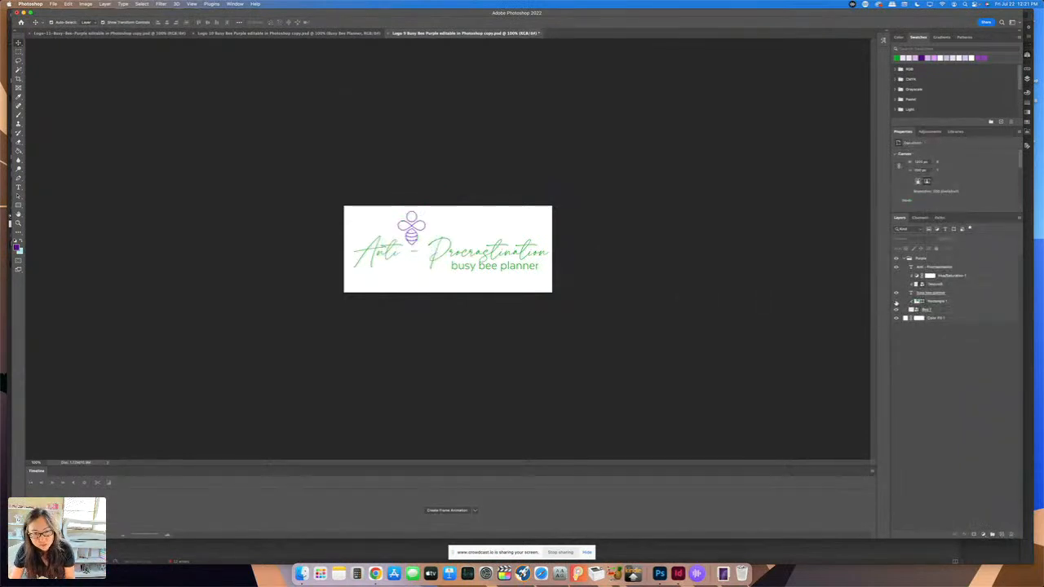
click(896, 302)
click(896, 301)
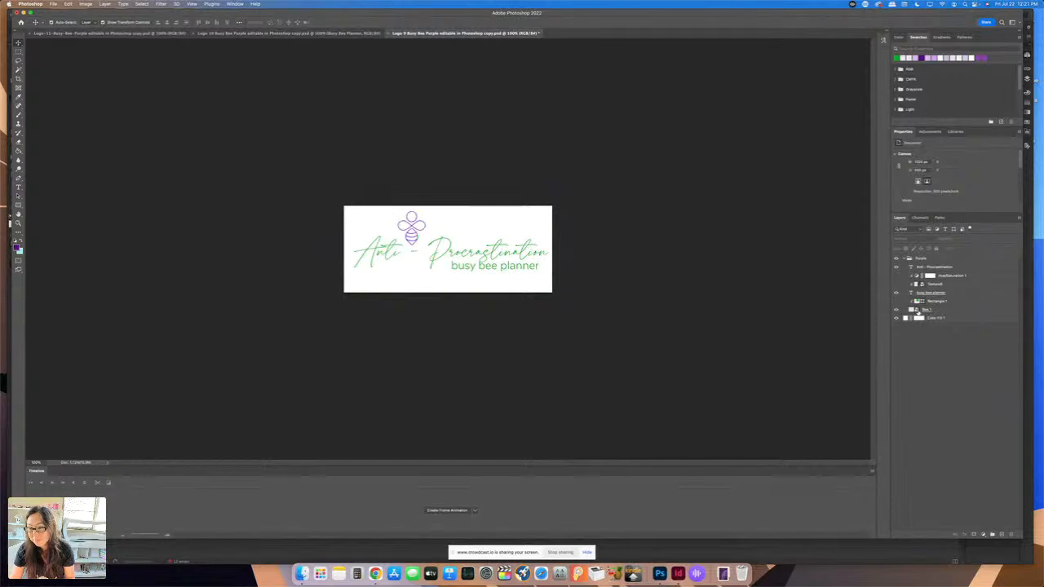
Step: Move the Hue/Saturation 1 adjustment directly above Bee 1 and adjust its sliders to recolor the bee
click(925, 310)
drag(943, 277, 931, 303)
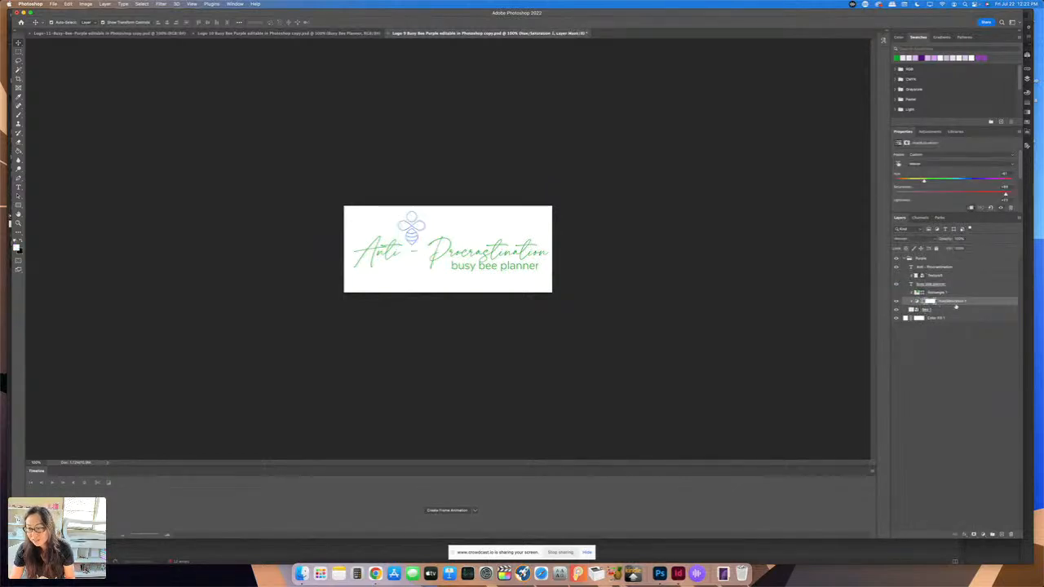
drag(923, 183, 902, 181)
scroll(1008, 194, down, 3)
mouse_move(967, 164)
mouse_down()
mouse_move(929, 165)
mouse_move(952, 164)
mouse_up()
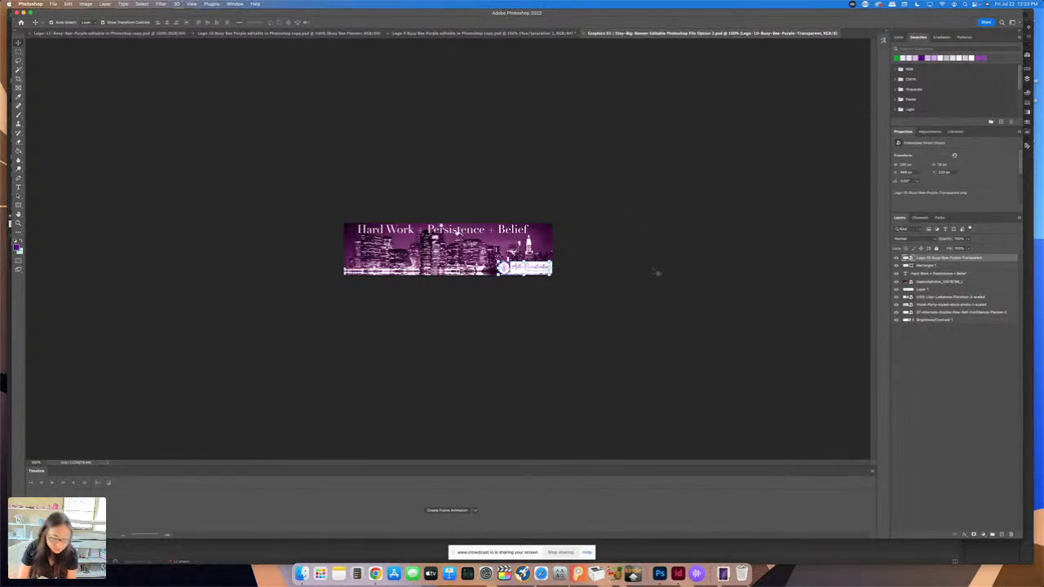
Step: Replace the etsy banner's headline text with "Action beats Procrastination"
key(super+equal)
key(super+equal)
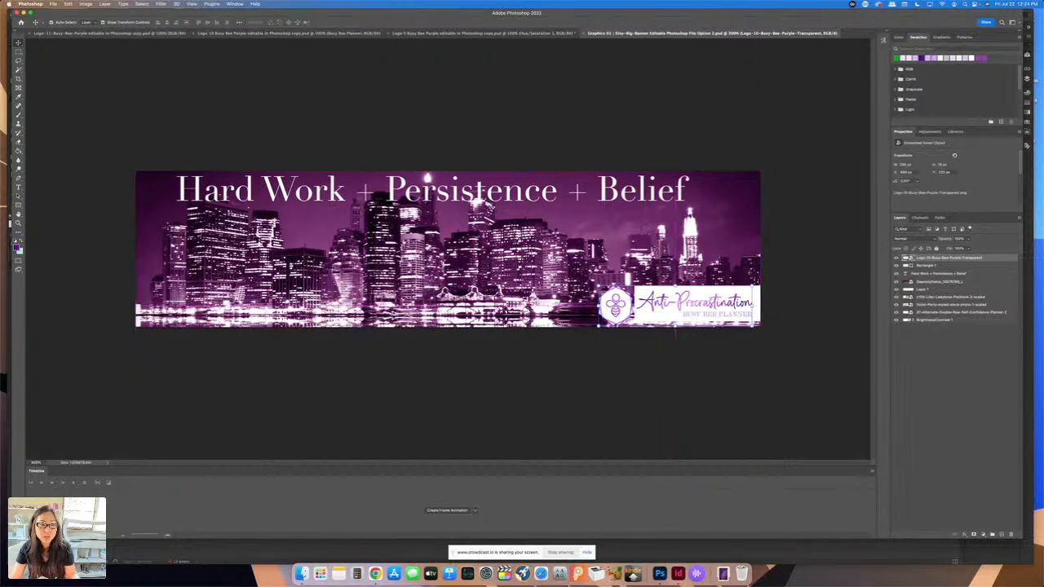
double_click(479, 196)
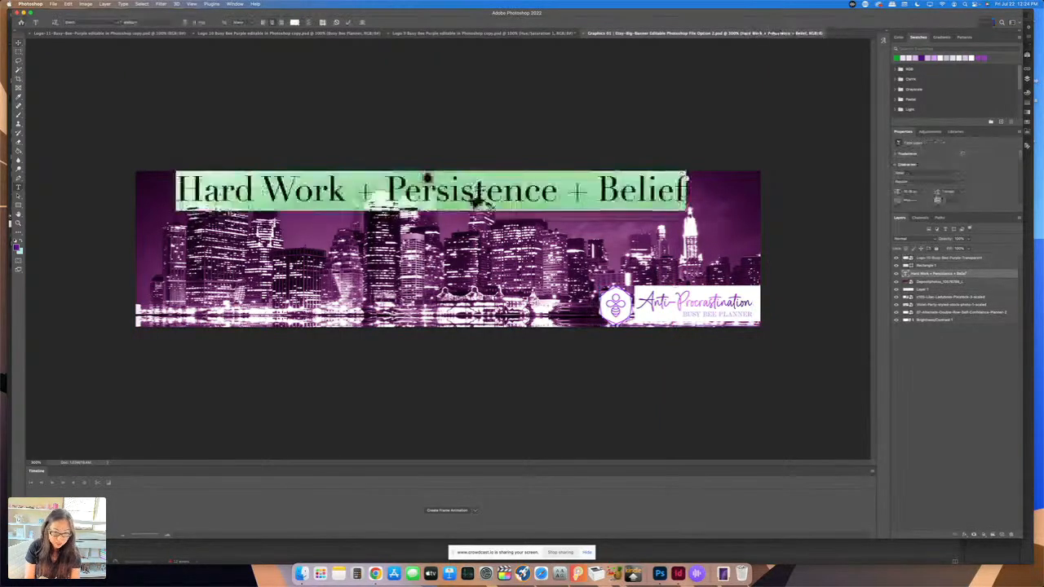
text(Action best)
key(BackSpace)
key(BackSpace)
text(ats Procrastination)
key(super+Return)
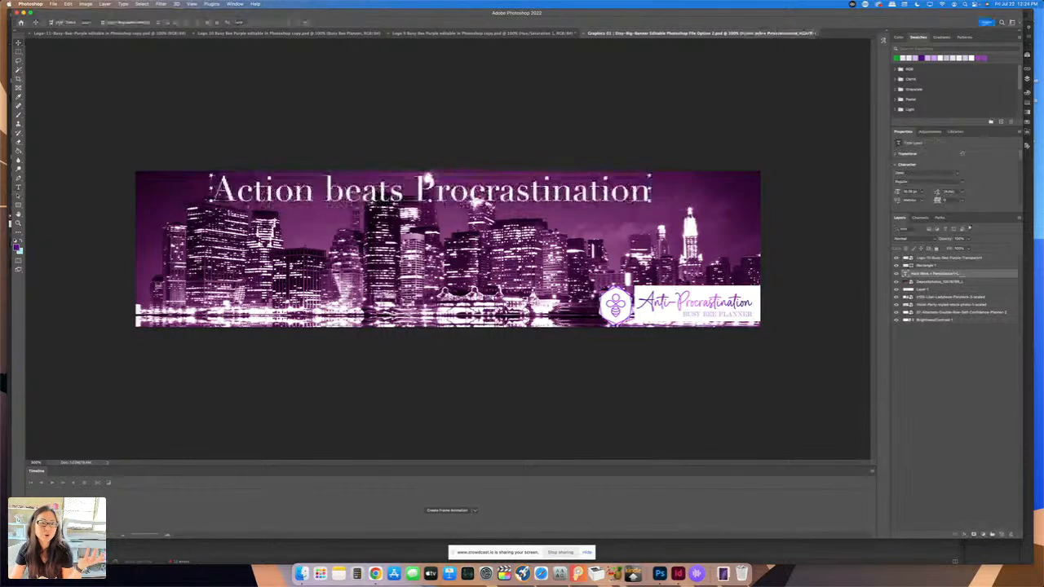
Step: Enlarge the "Action beats Procrastination" headline until it spans almost the full banner width
click(430, 133)
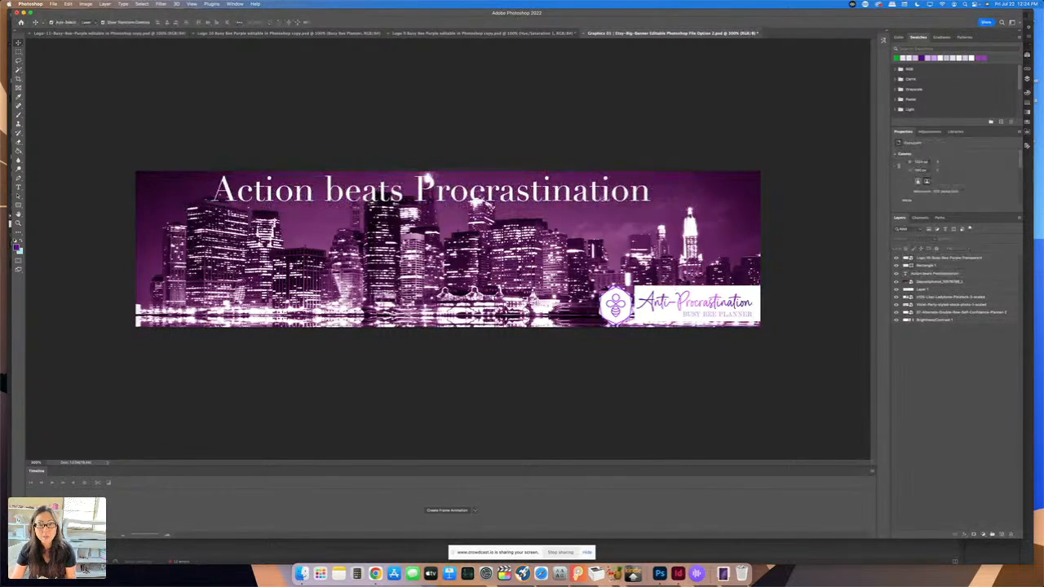
click(432, 189)
drag(651, 206, 749, 215)
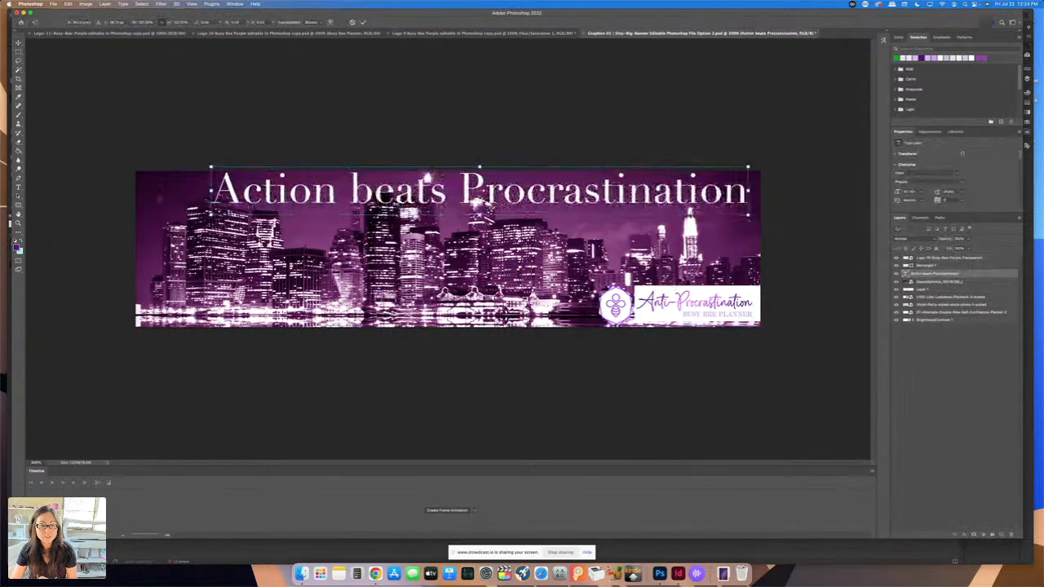
drag(210, 216, 150, 219)
key(Return)
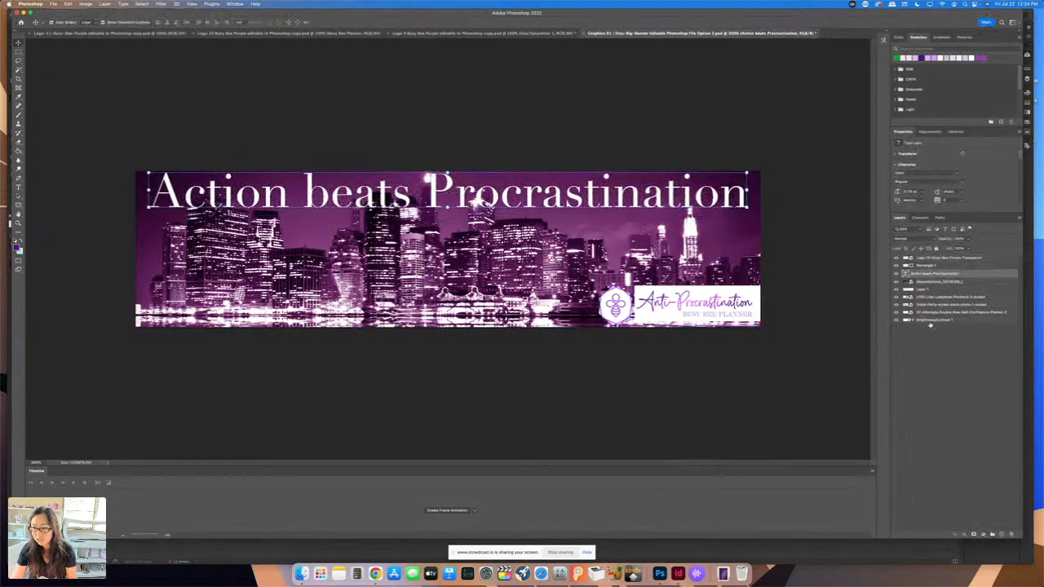
Step: Add a linear purple Gradient Fill layer above the skyline photo, angled to fade downward from the banner's upper edge
click(933, 321)
click(931, 305)
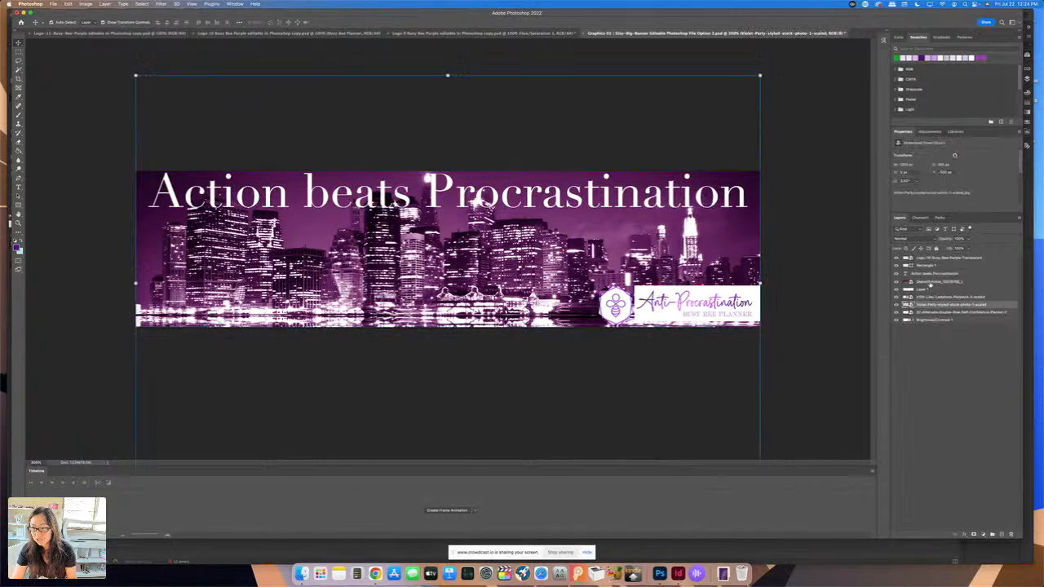
click(930, 283)
click(984, 536)
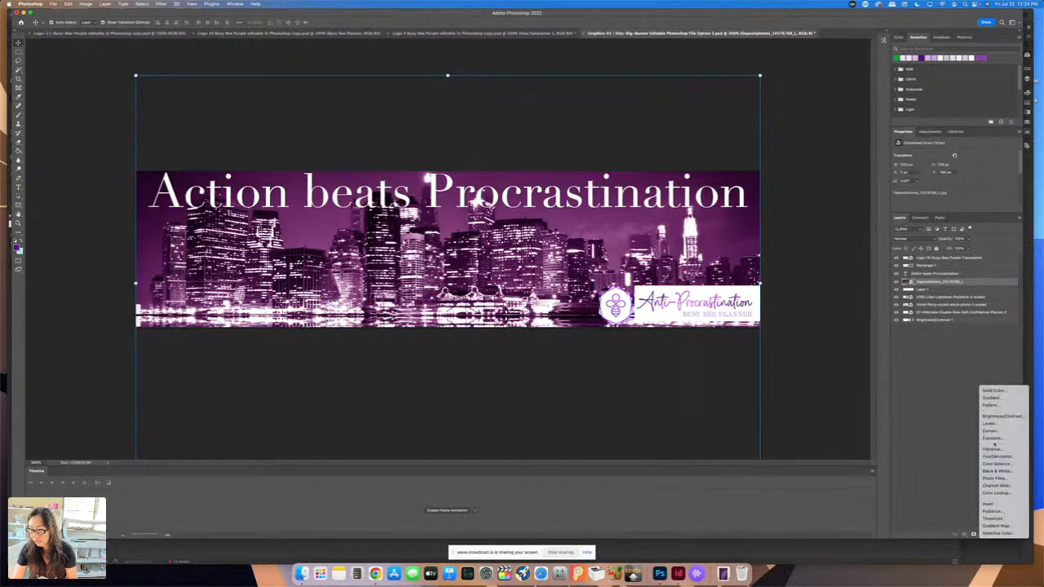
click(991, 397)
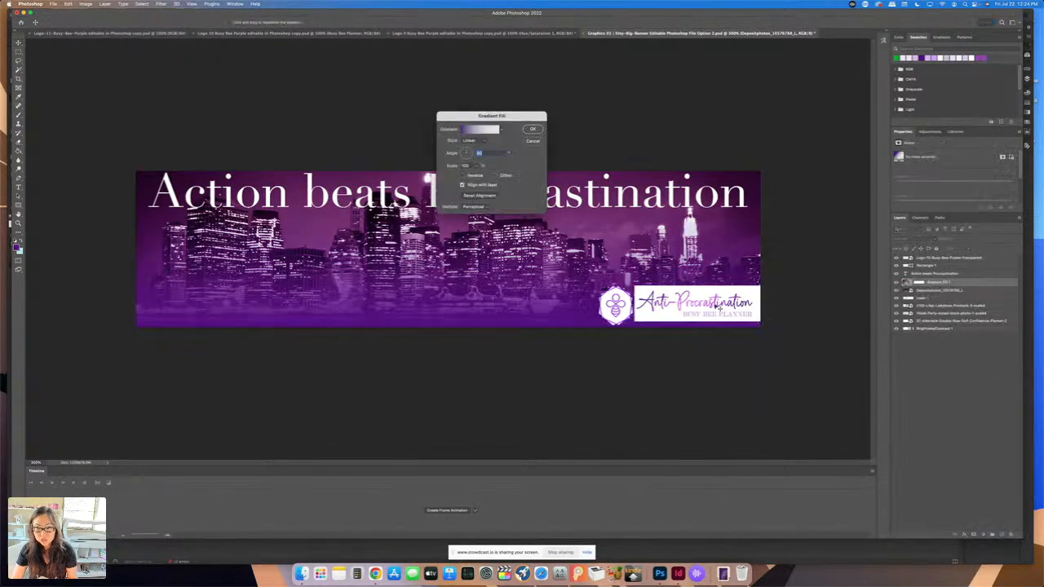
click(468, 162)
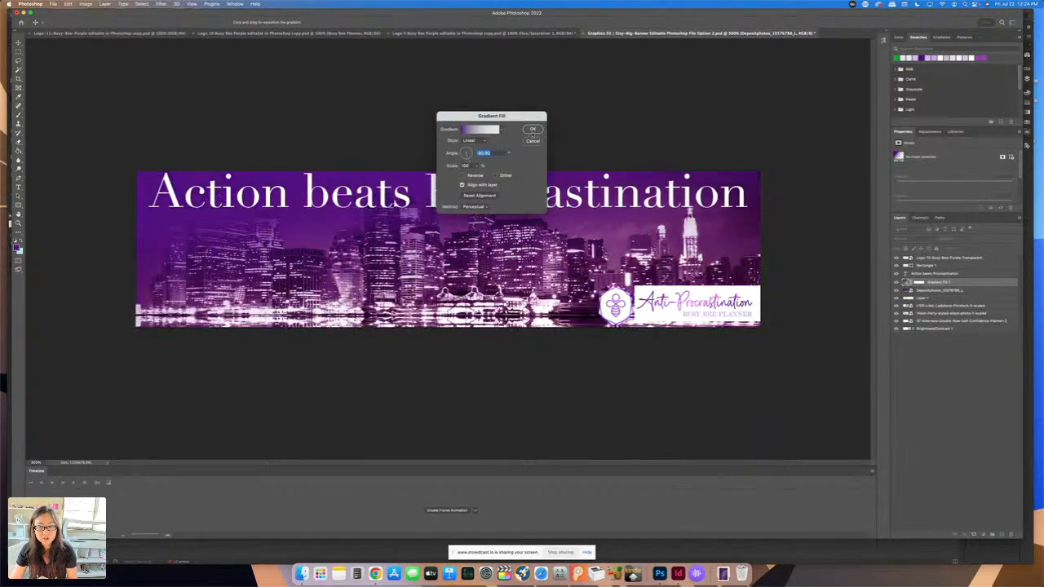
click(532, 130)
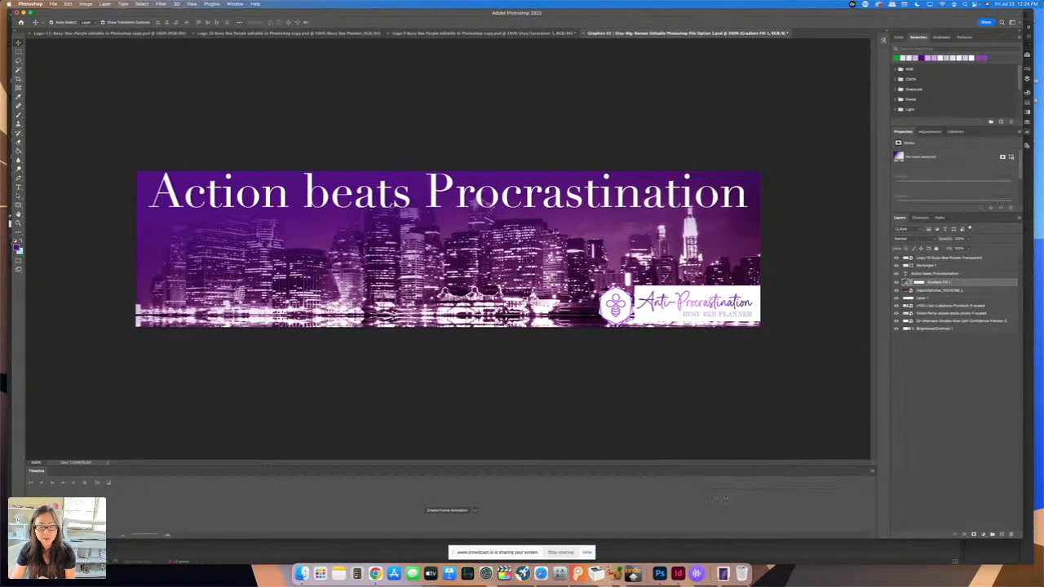
Step: Switch to InDesign, close the Busy Bee Planner document and open Digital Self Confidence Planner.indd, skipping the missing fonts
click(678, 573)
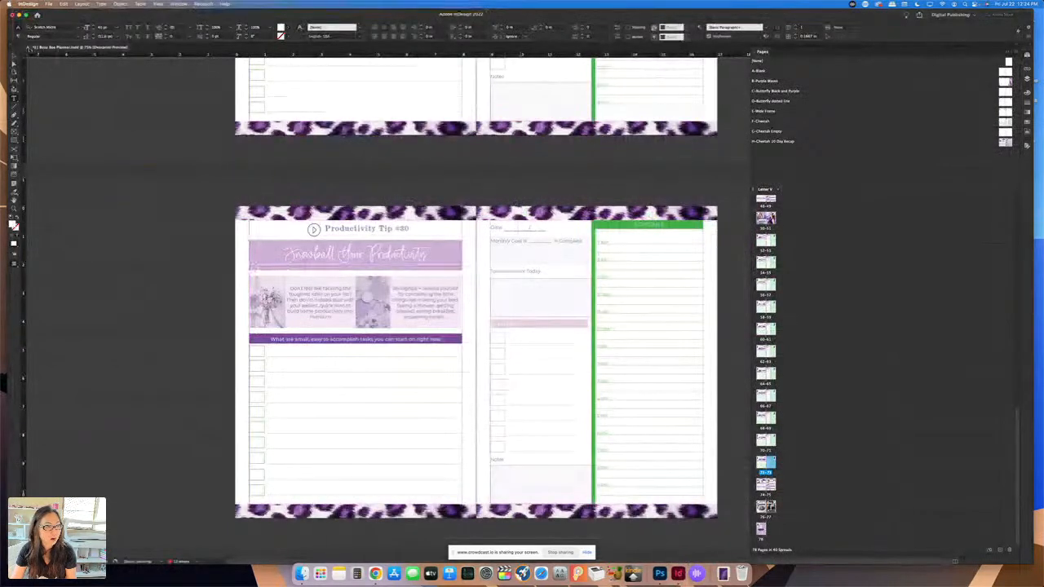
click(523, 301)
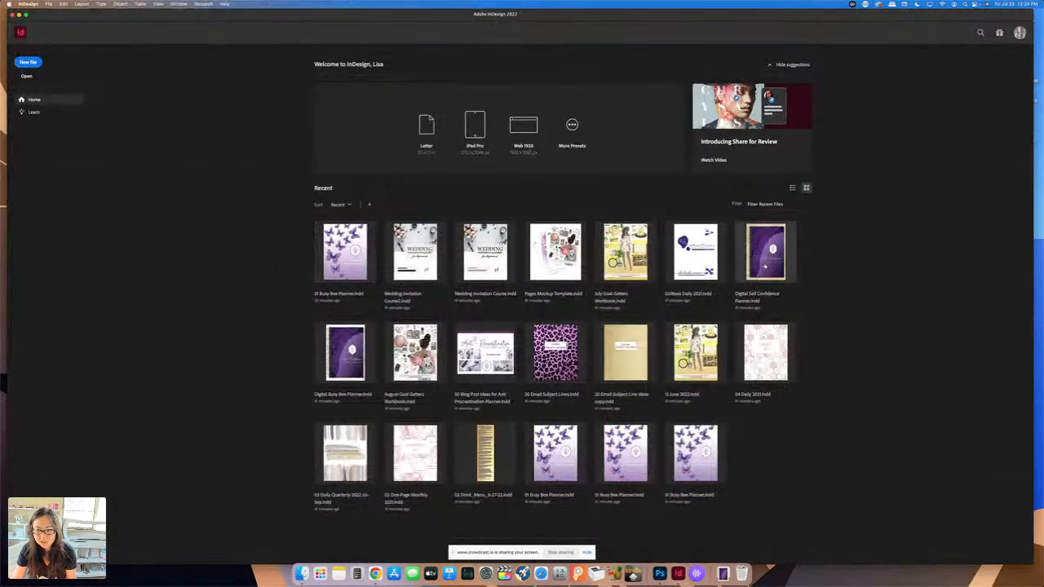
click(765, 258)
click(591, 301)
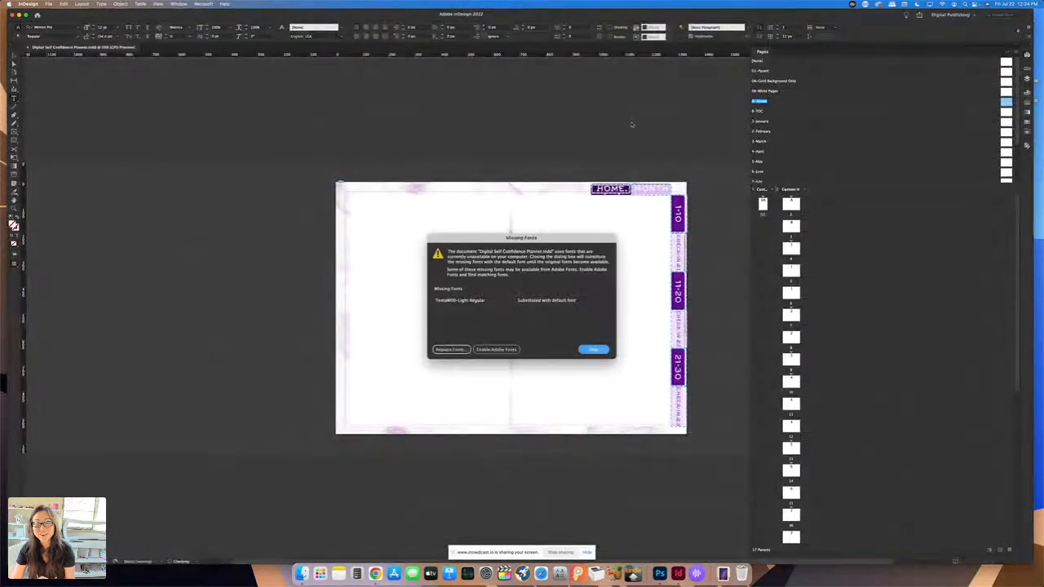
click(594, 344)
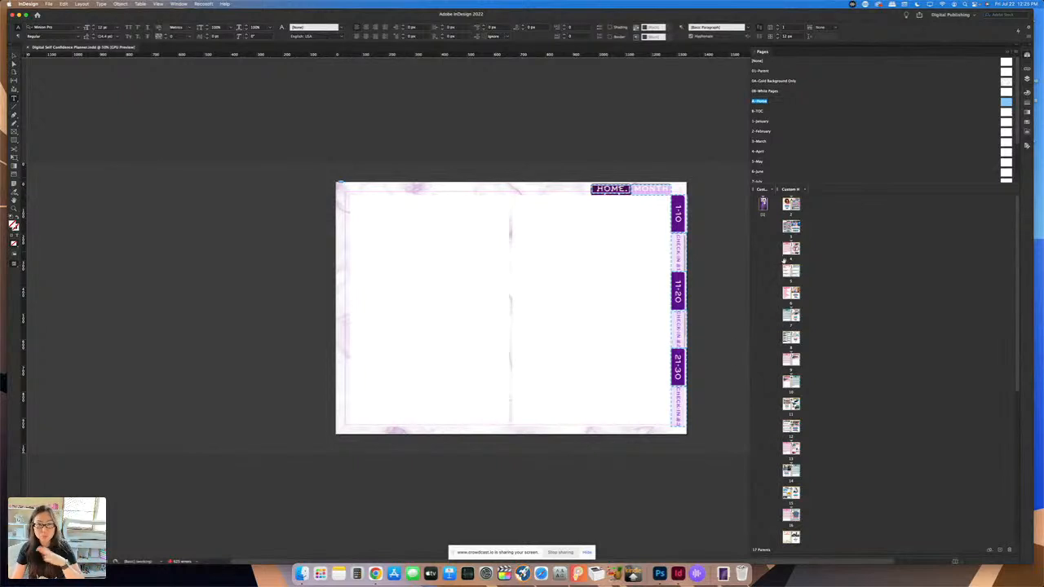
Step: Look through the digital planner's opening spreads, from the table of contents to the January calendar
double_click(790, 204)
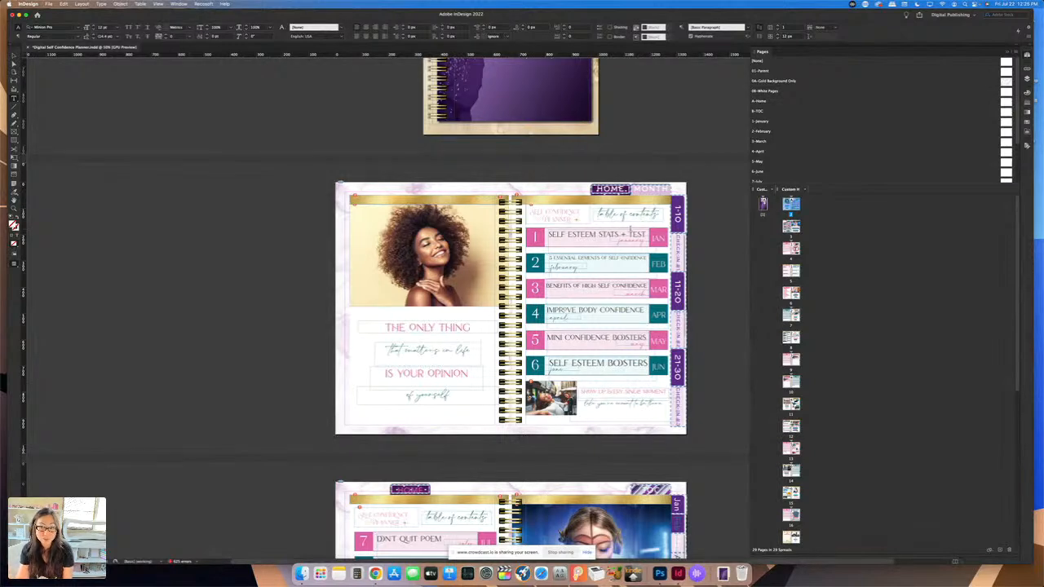
scroll(698, 305, down, 8)
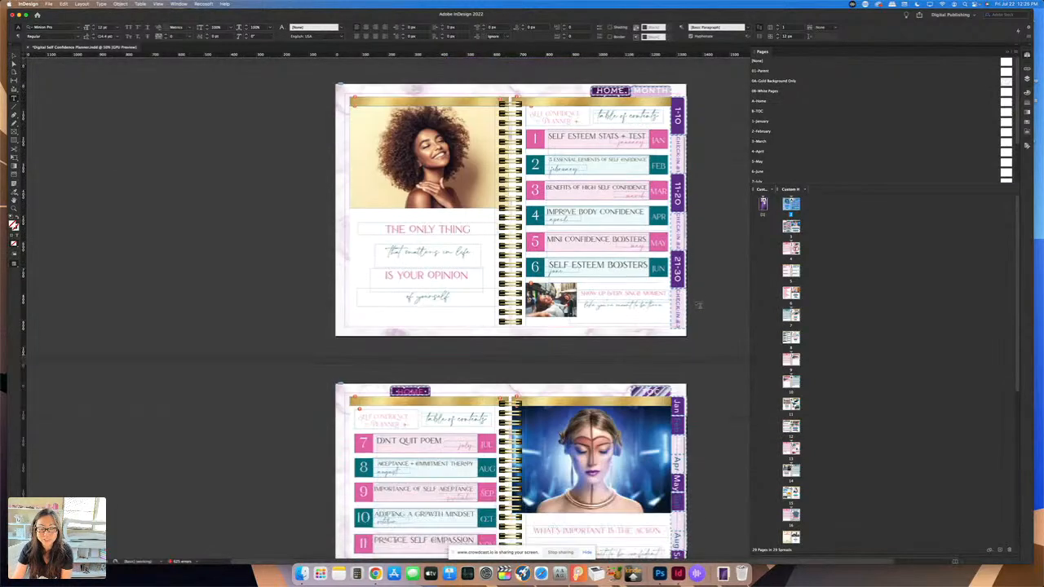
scroll(656, 252, down, 4)
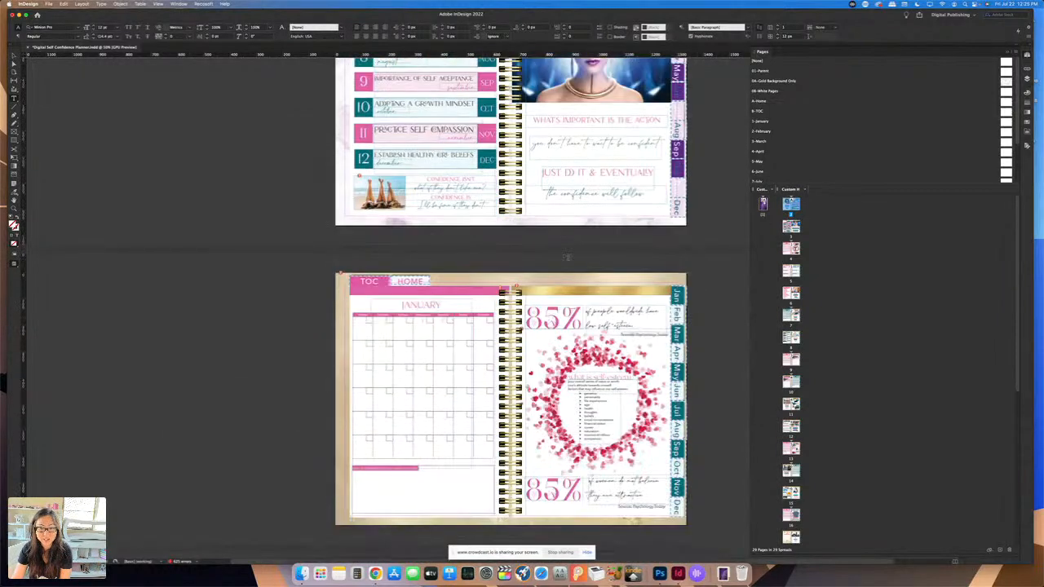
Step: Switch to Chrome and show the Crowdcast event page with the viewers' chat
click(375, 573)
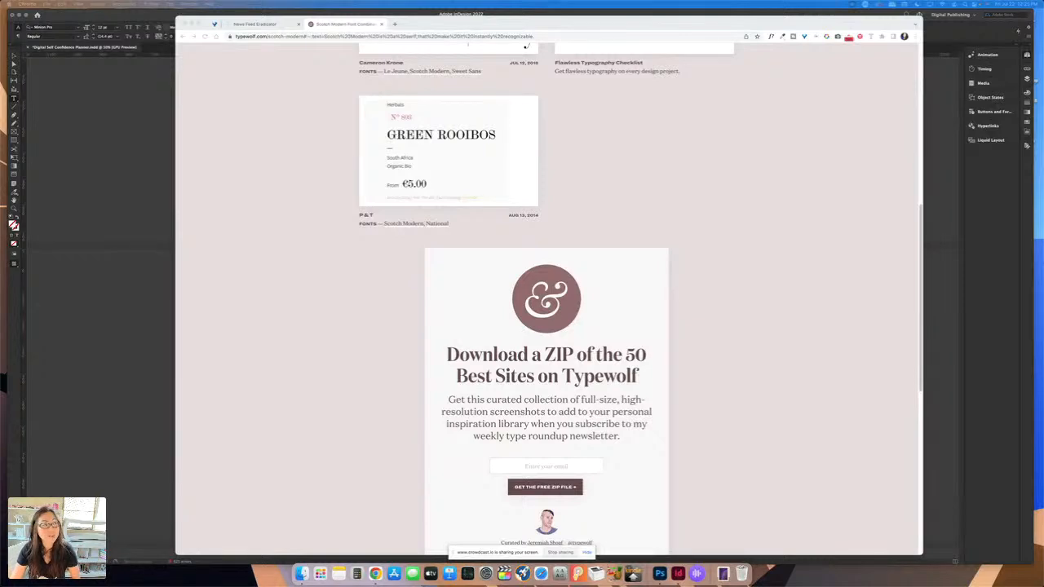
drag(0, 10, 686, 16)
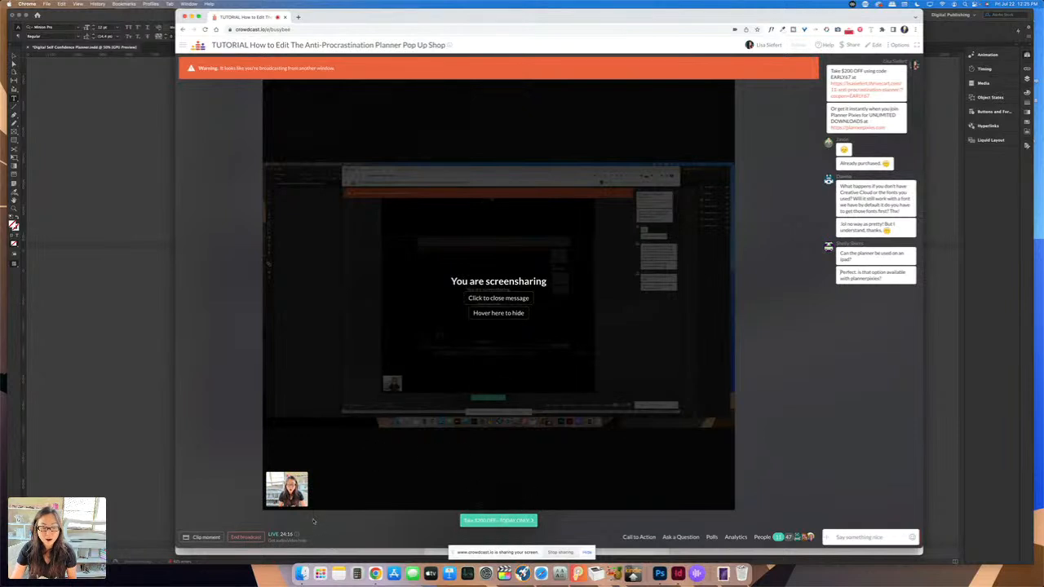